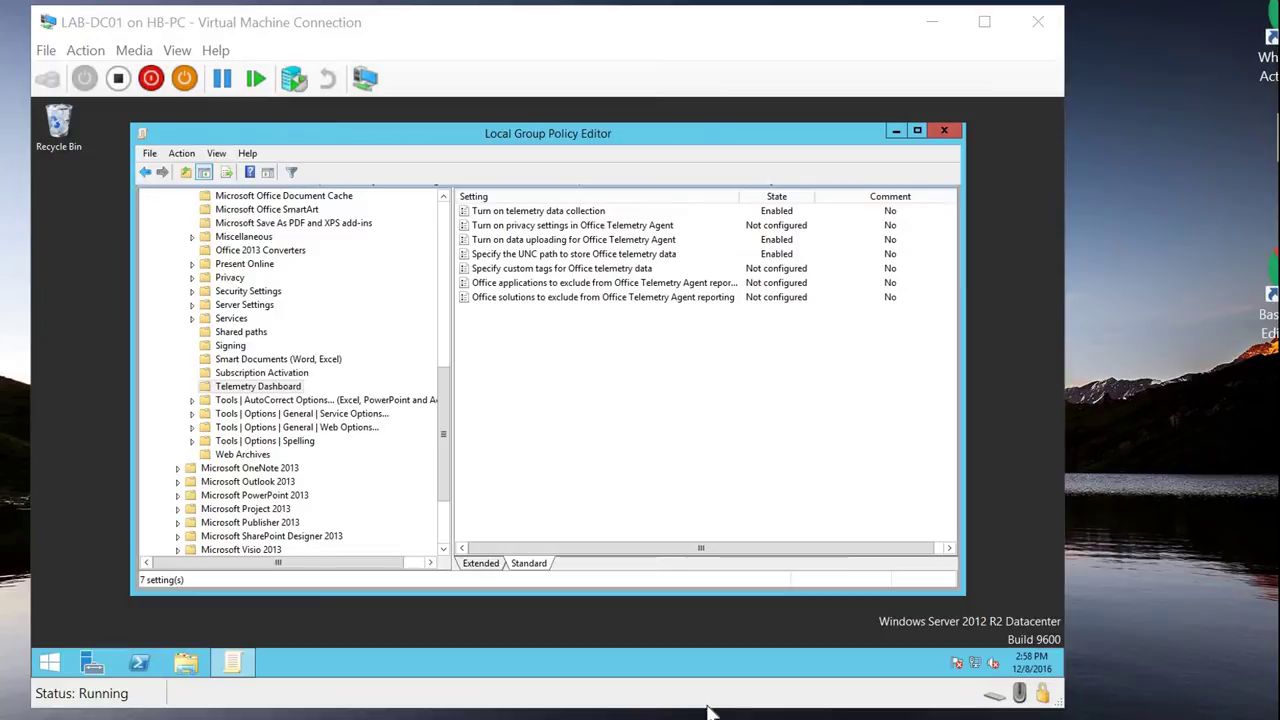
{"action": "left_click", "coordinate": [447, 497]}
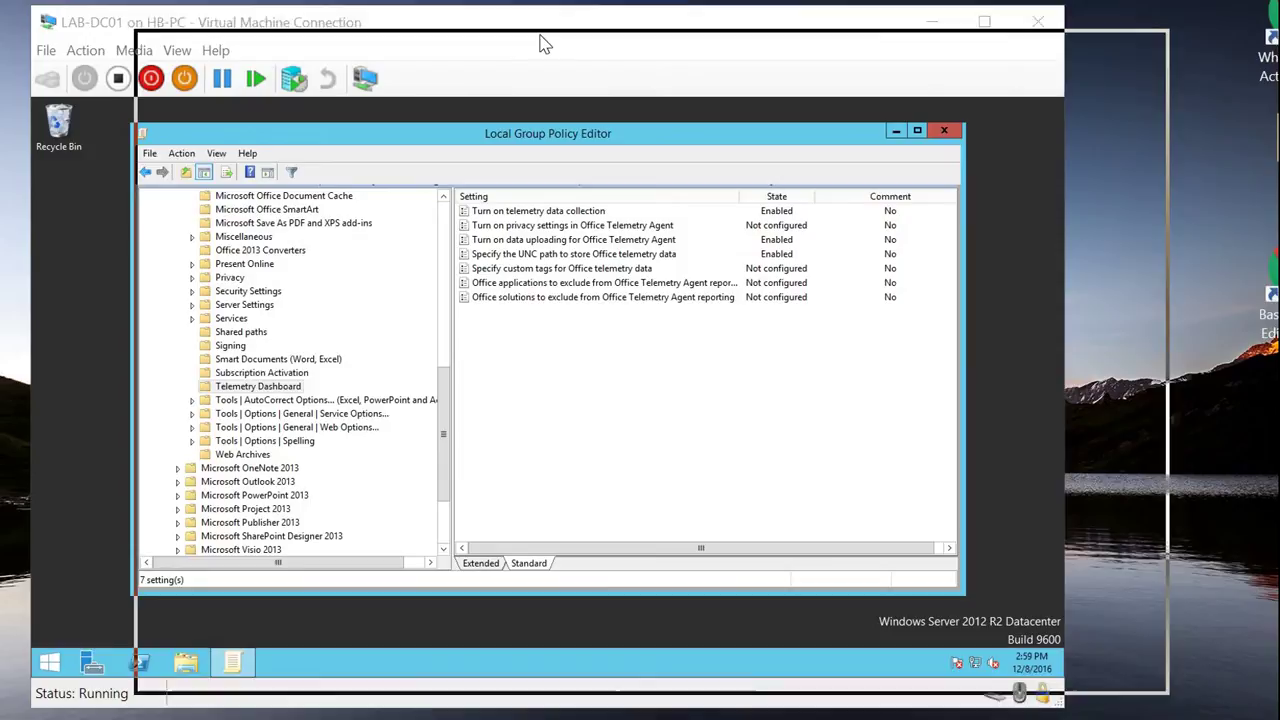
{"action": "left_click", "coordinate": [1175, 300]}
{"action": "left_click_drag", "start_coordinate": [305, 322], "coordinate": [716, 337]}
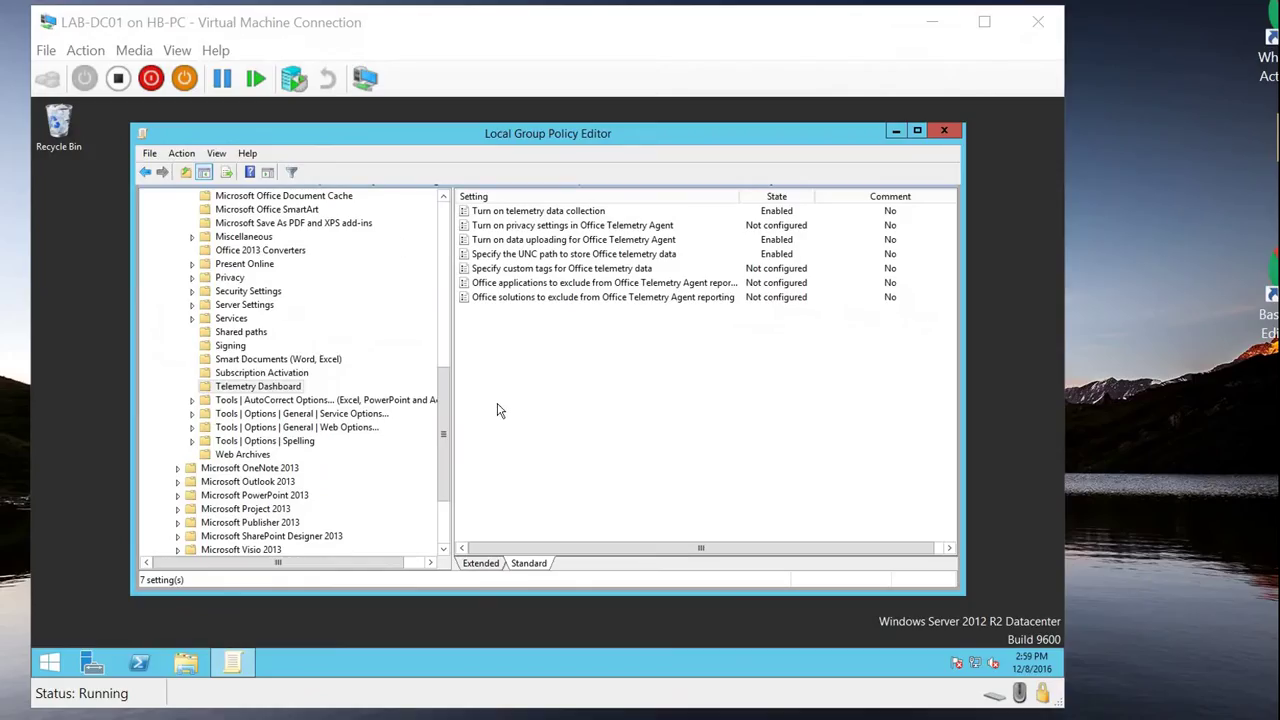
{"action": "left_click", "coordinate": [470, 412]}
{"action": "left_click", "coordinate": [275, 390]}
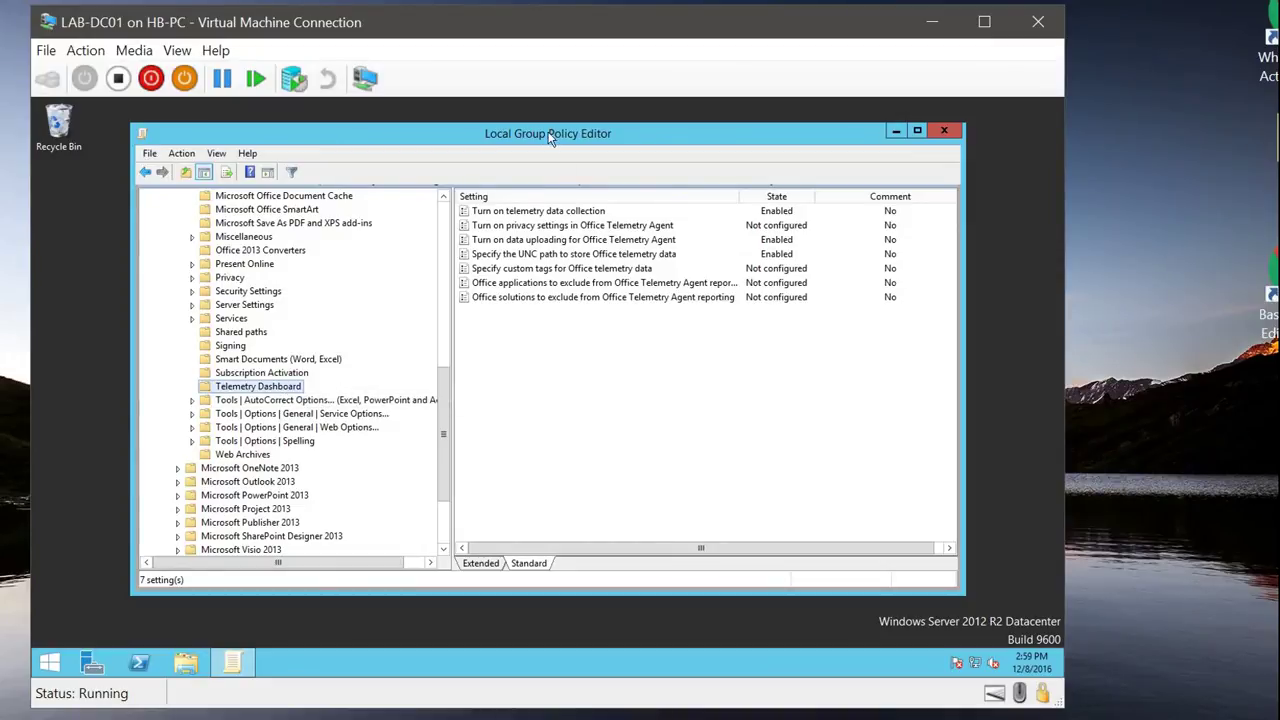
{"action": "left_click_drag", "start_coordinate": [555, 135], "coordinate": [521, 131]}
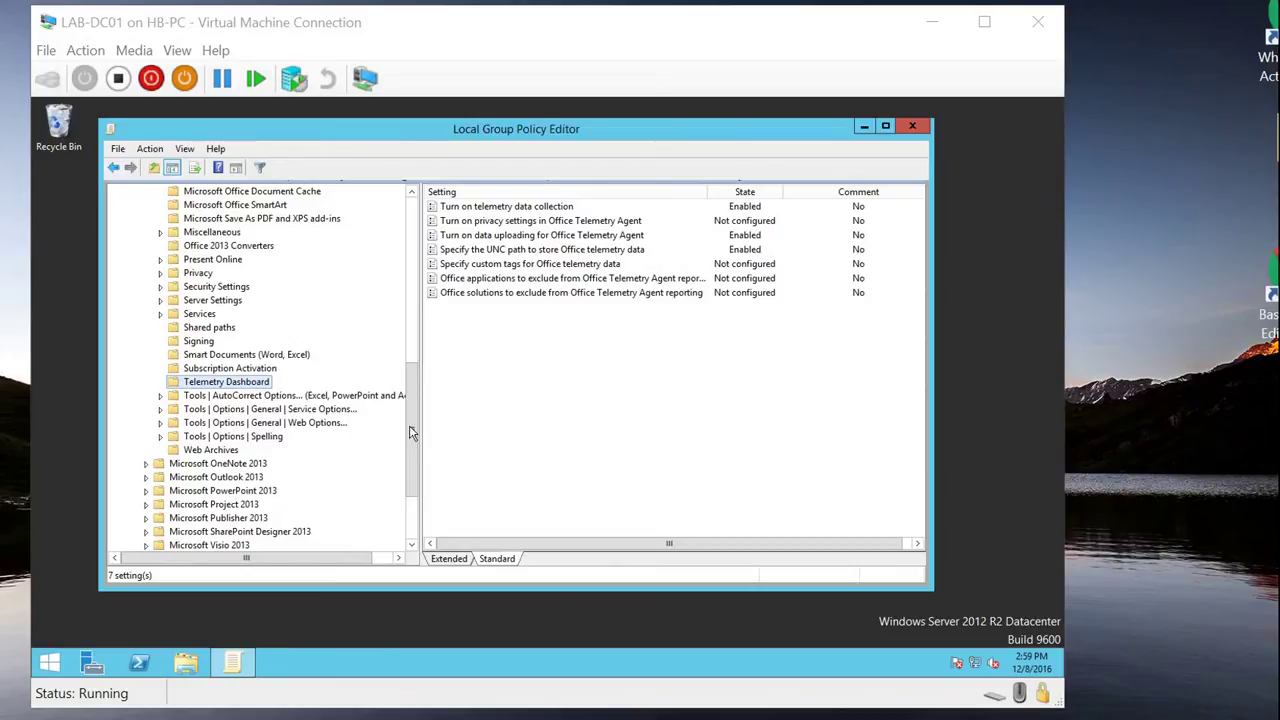
{"action": "left_click", "coordinate": [418, 347]}
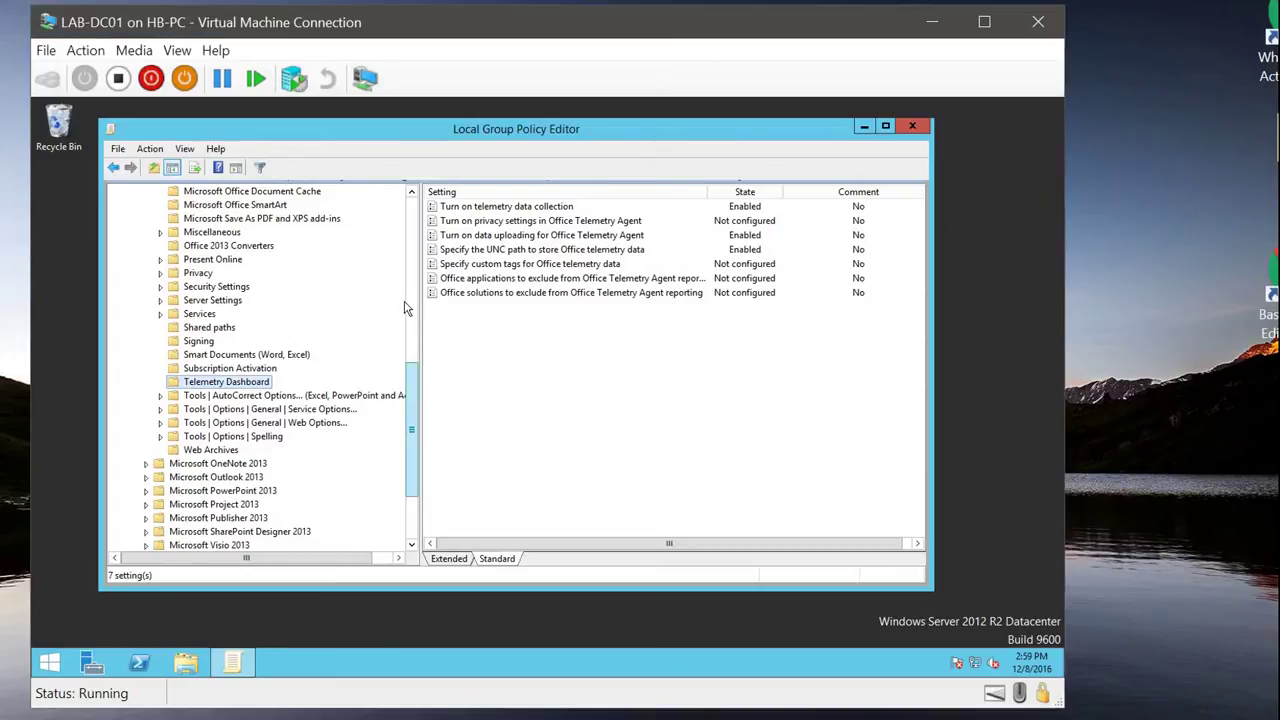
{"action": "left_click_drag", "start_coordinate": [412, 397], "coordinate": [410, 222]}
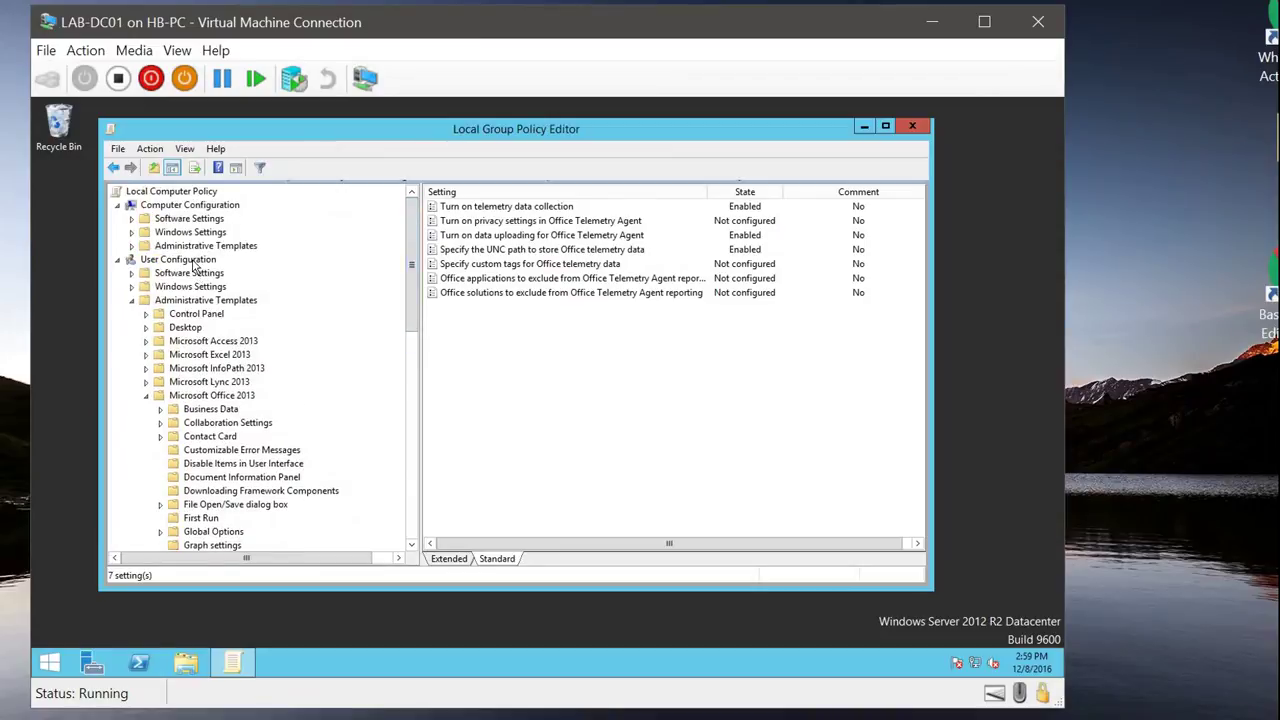
{"action": "left_click", "coordinate": [196, 261]}
{"action": "left_click", "coordinate": [220, 302]}
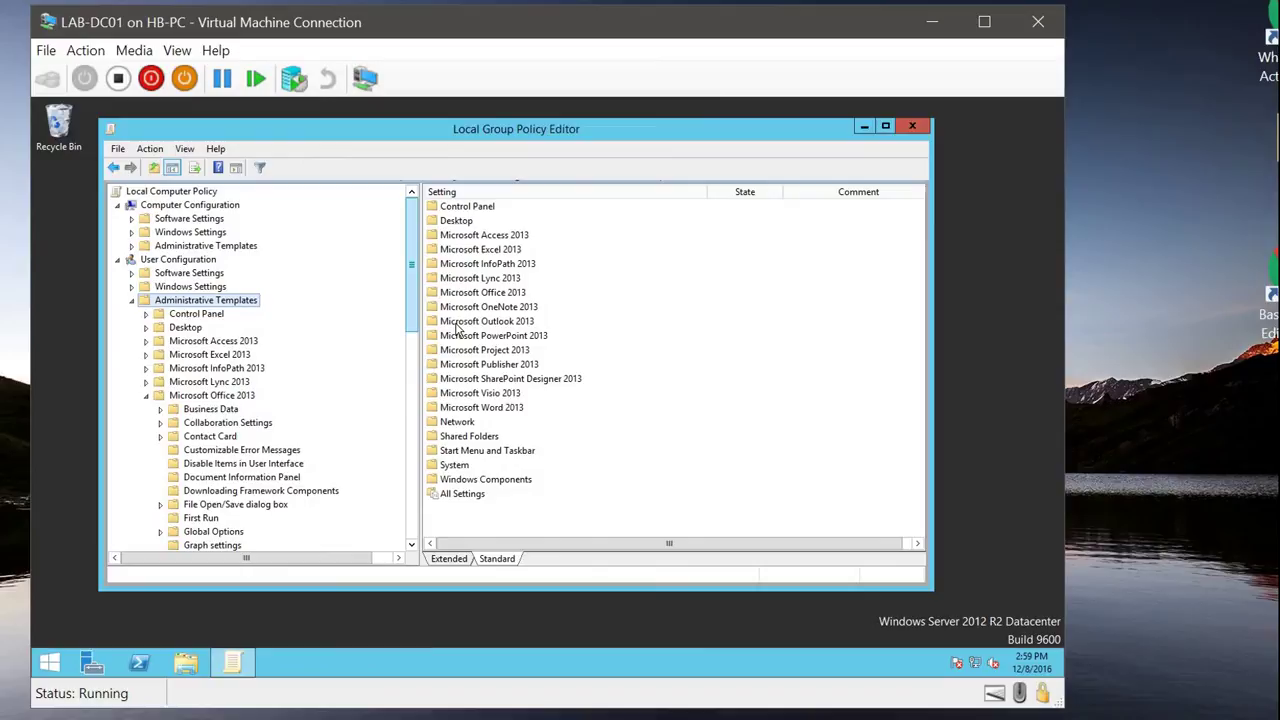
{"action": "double_click", "coordinate": [465, 293]}
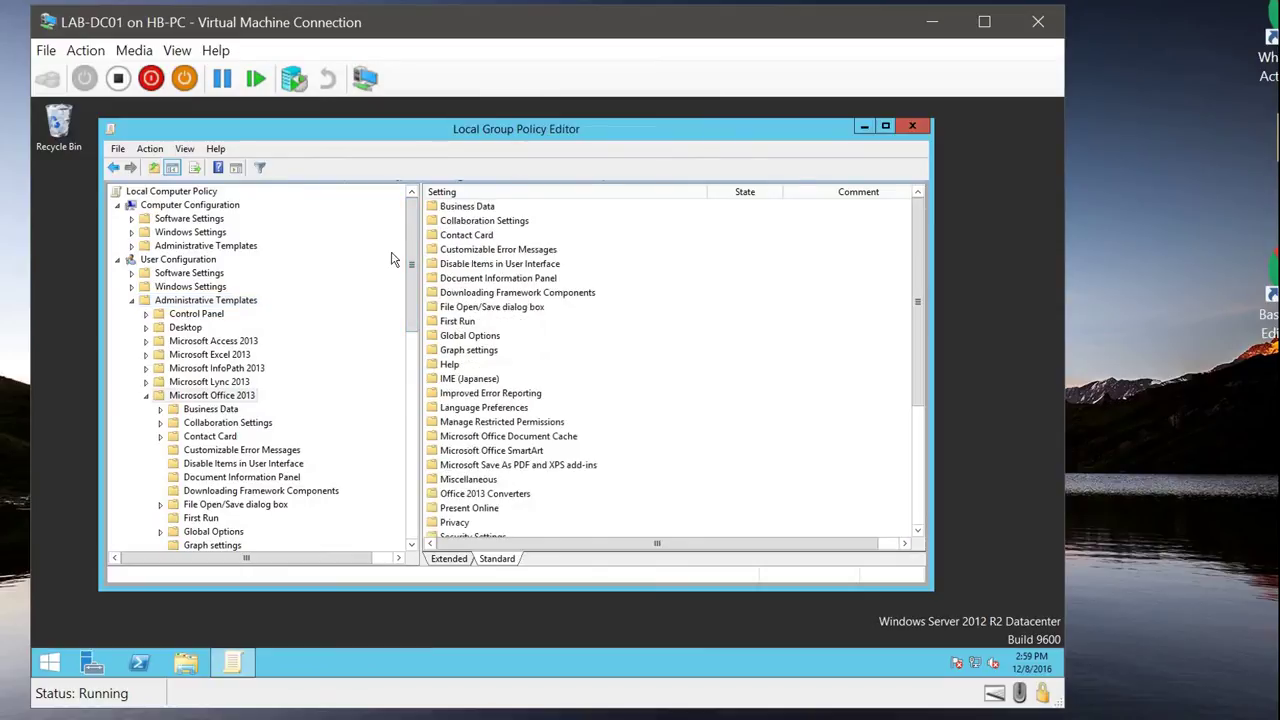
{"action": "scroll", "coordinate": [420, 362], "scroll_direction": "down", "scroll_amount": 10}
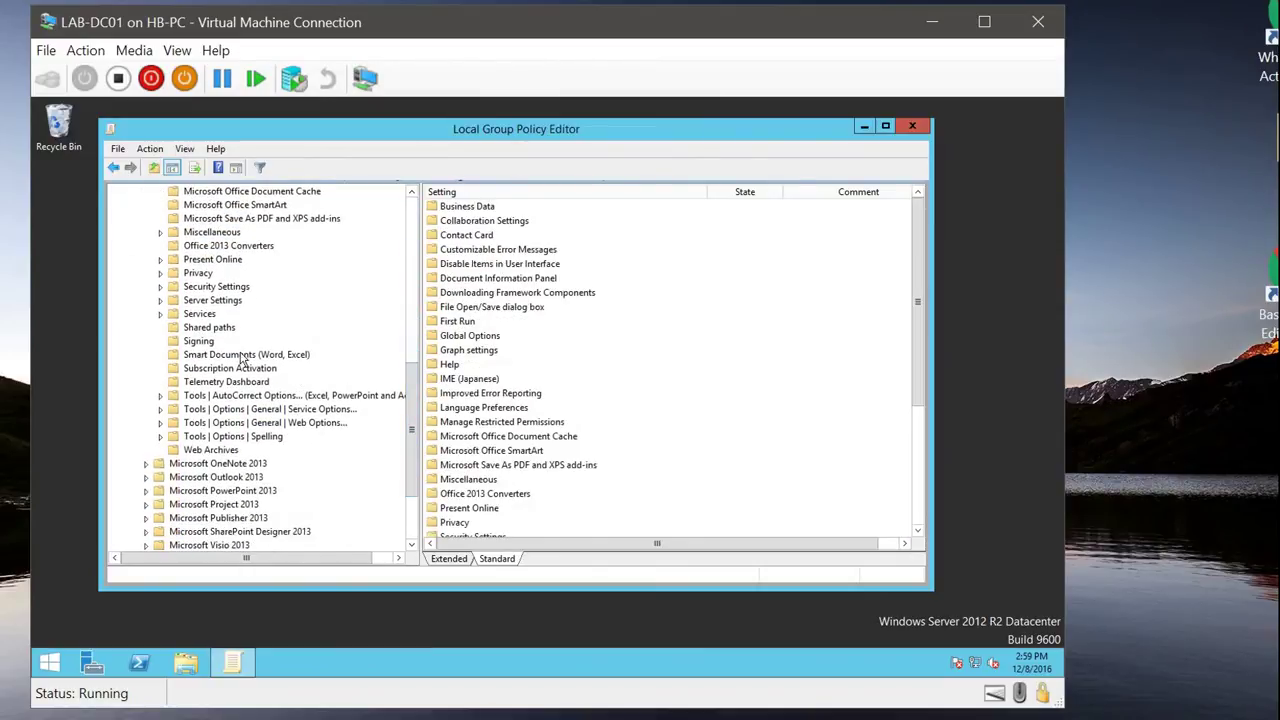
{"action": "left_click", "coordinate": [225, 382]}
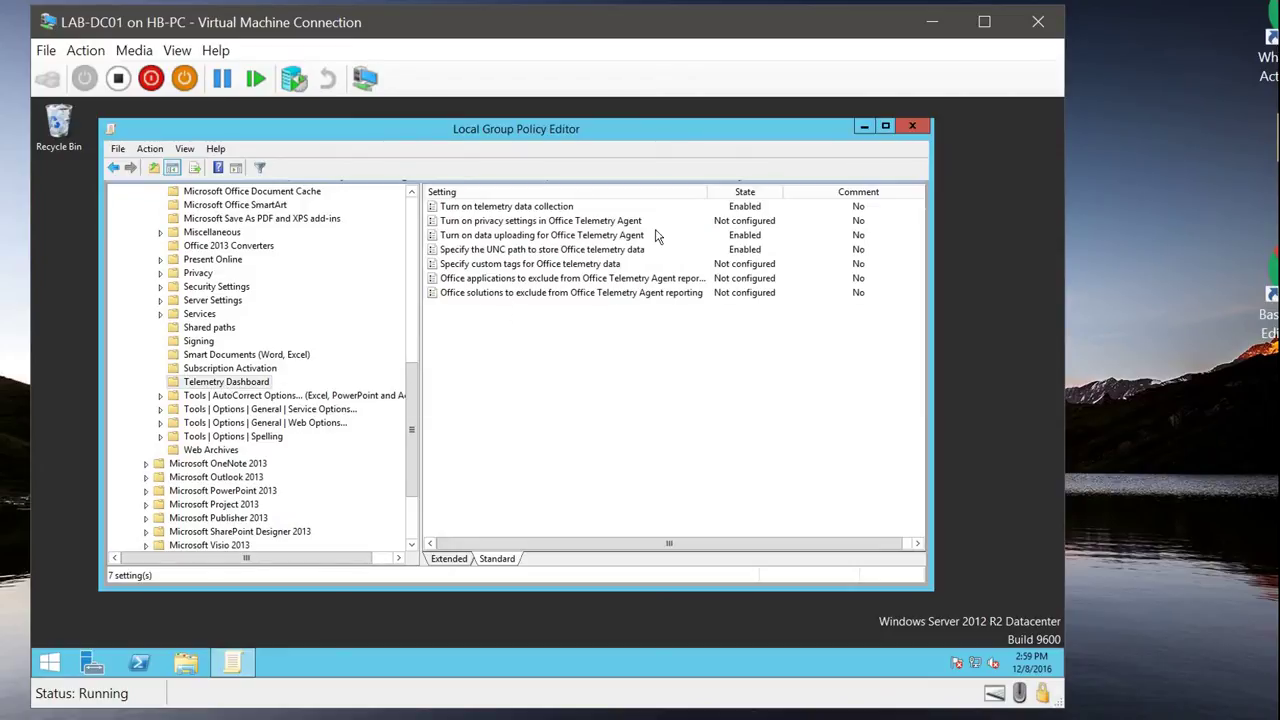
{"action": "left_click", "coordinate": [596, 209]}
{"action": "double_click", "coordinate": [596, 209]}
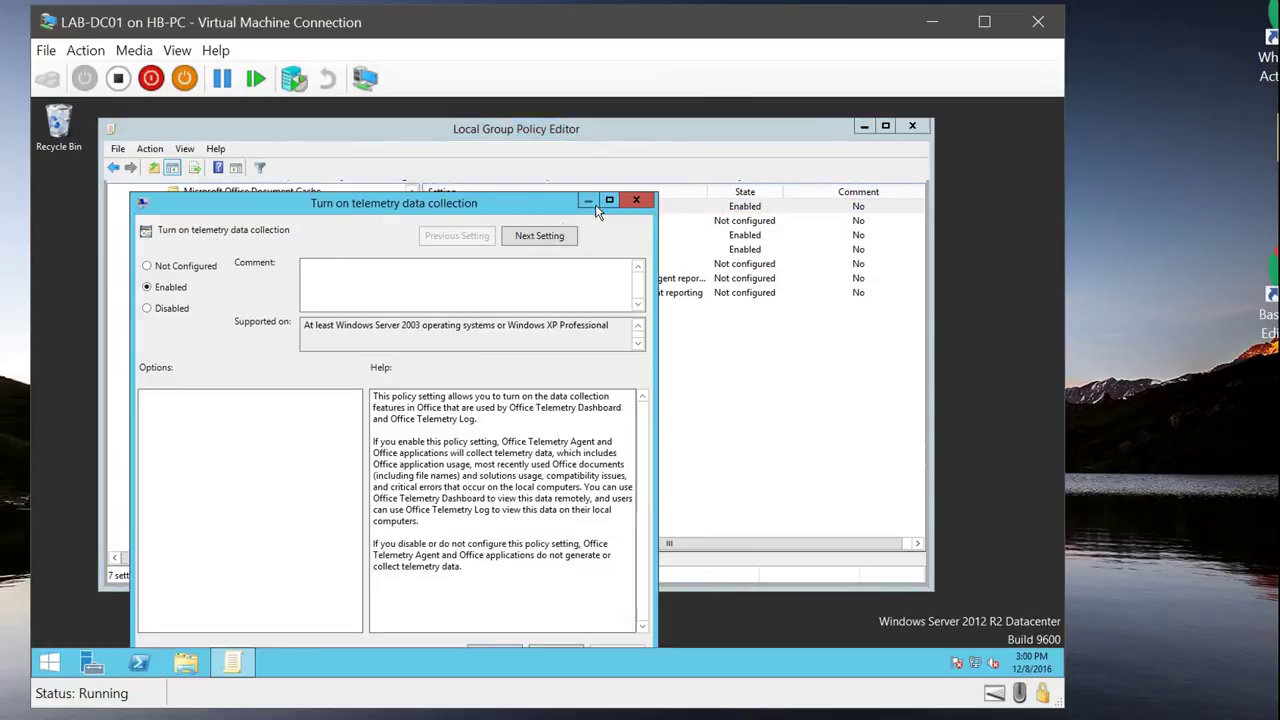
{"action": "left_click_drag", "start_coordinate": [450, 201], "coordinate": [450, 148]}
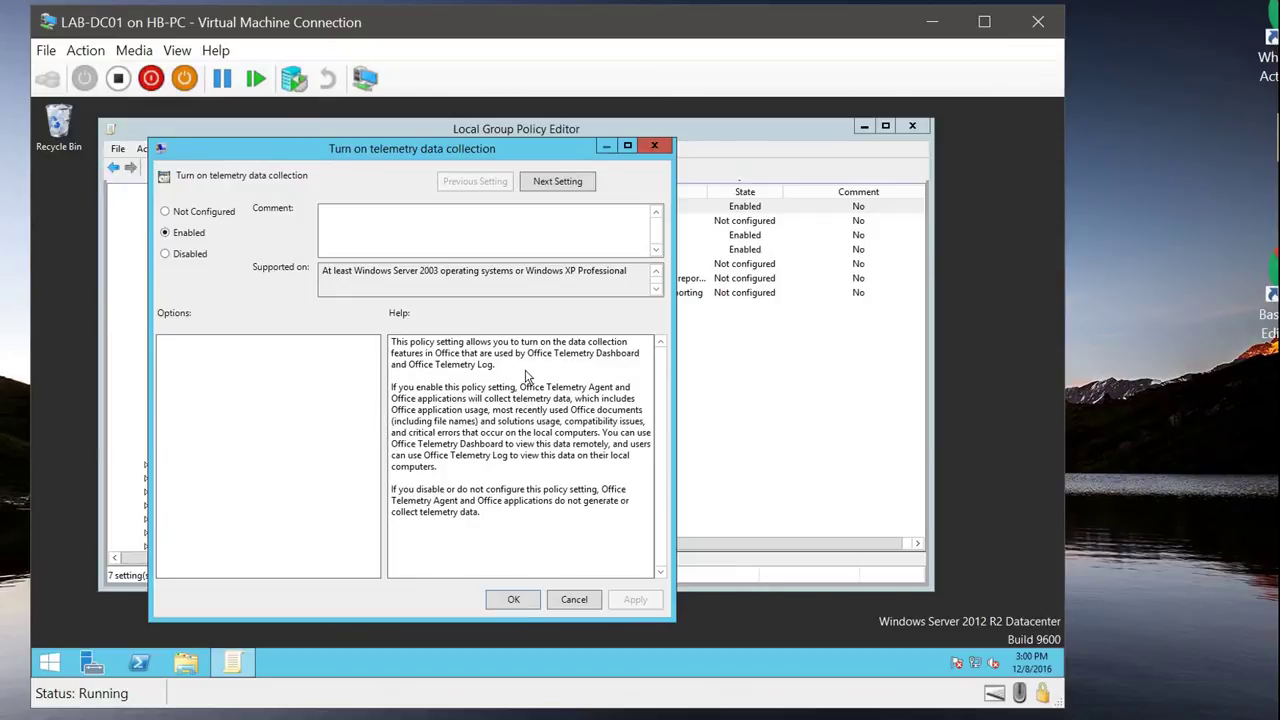
{"action": "left_click", "coordinate": [574, 599]}
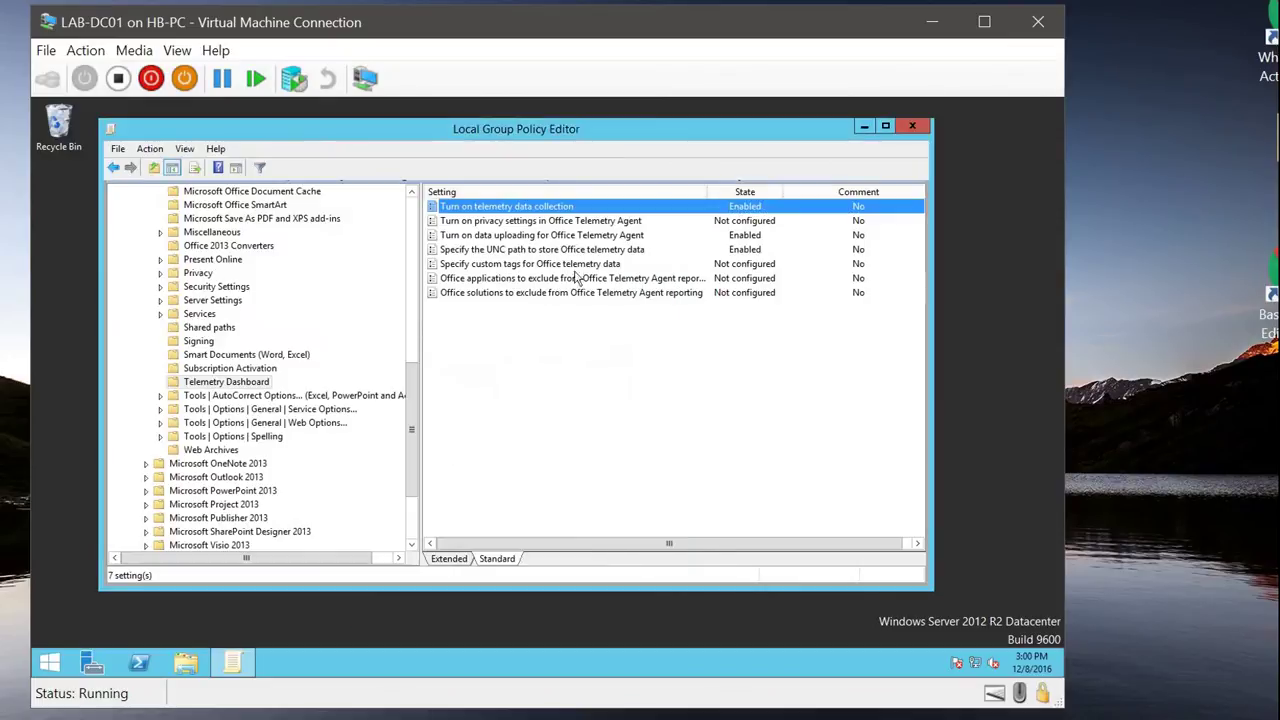
{"action": "left_click", "coordinate": [588, 236]}
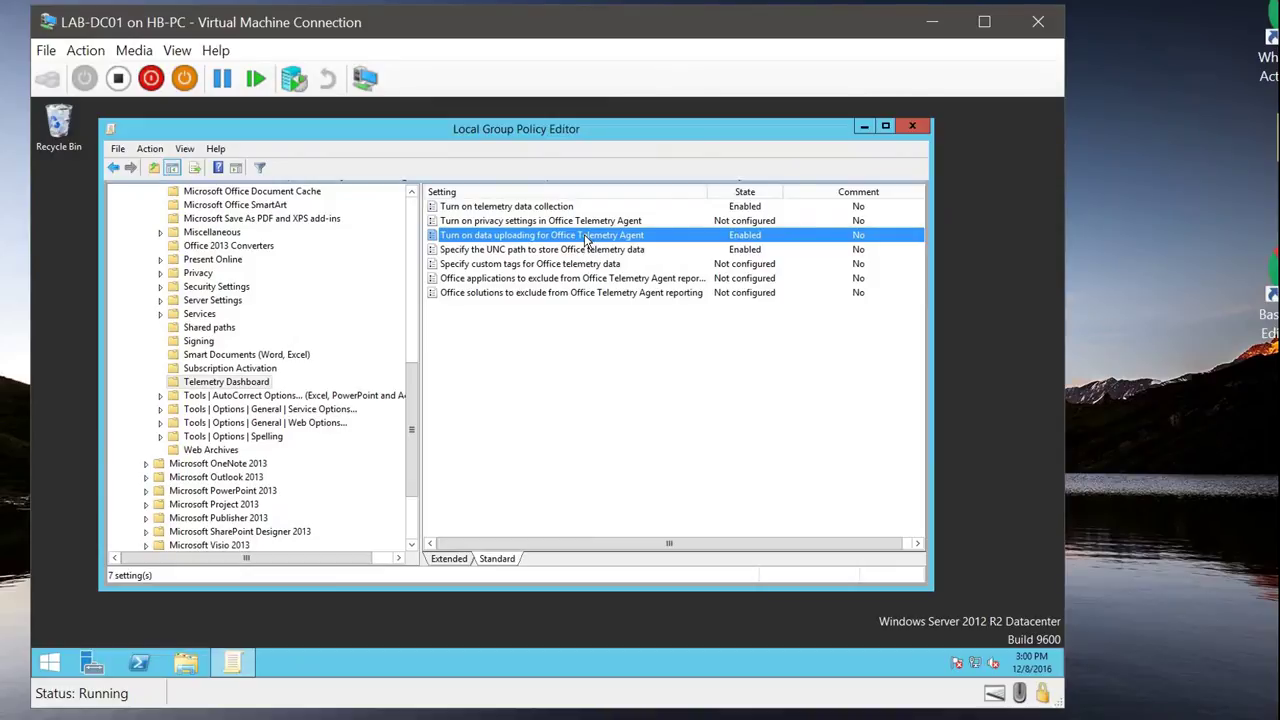
{"action": "double_click", "coordinate": [588, 236]}
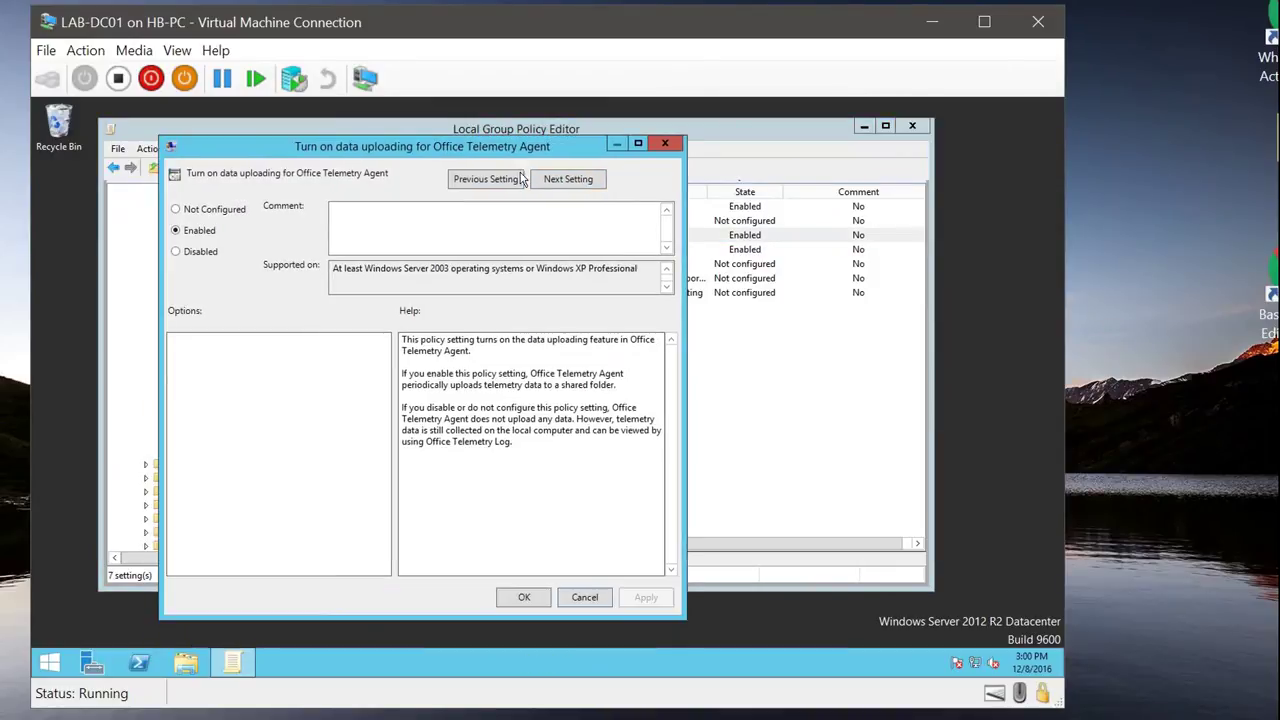
{"action": "left_click", "coordinate": [585, 597]}
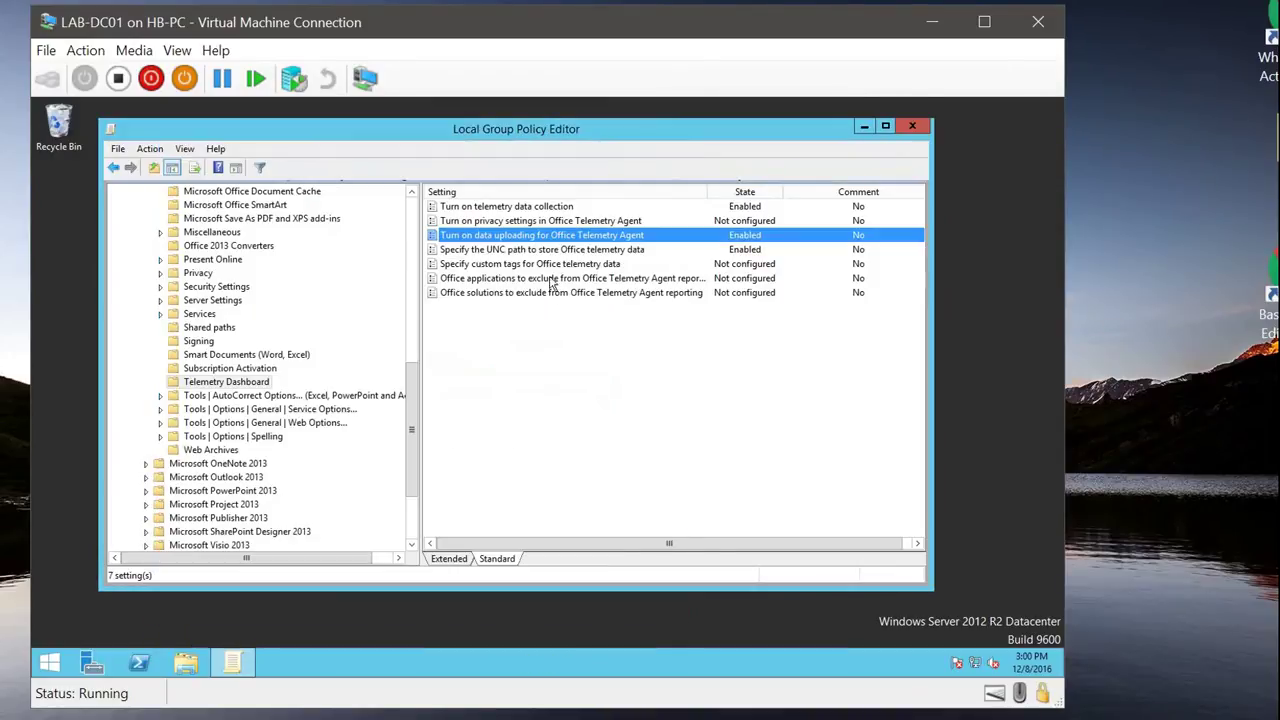
{"action": "double_click", "coordinate": [561, 251]}
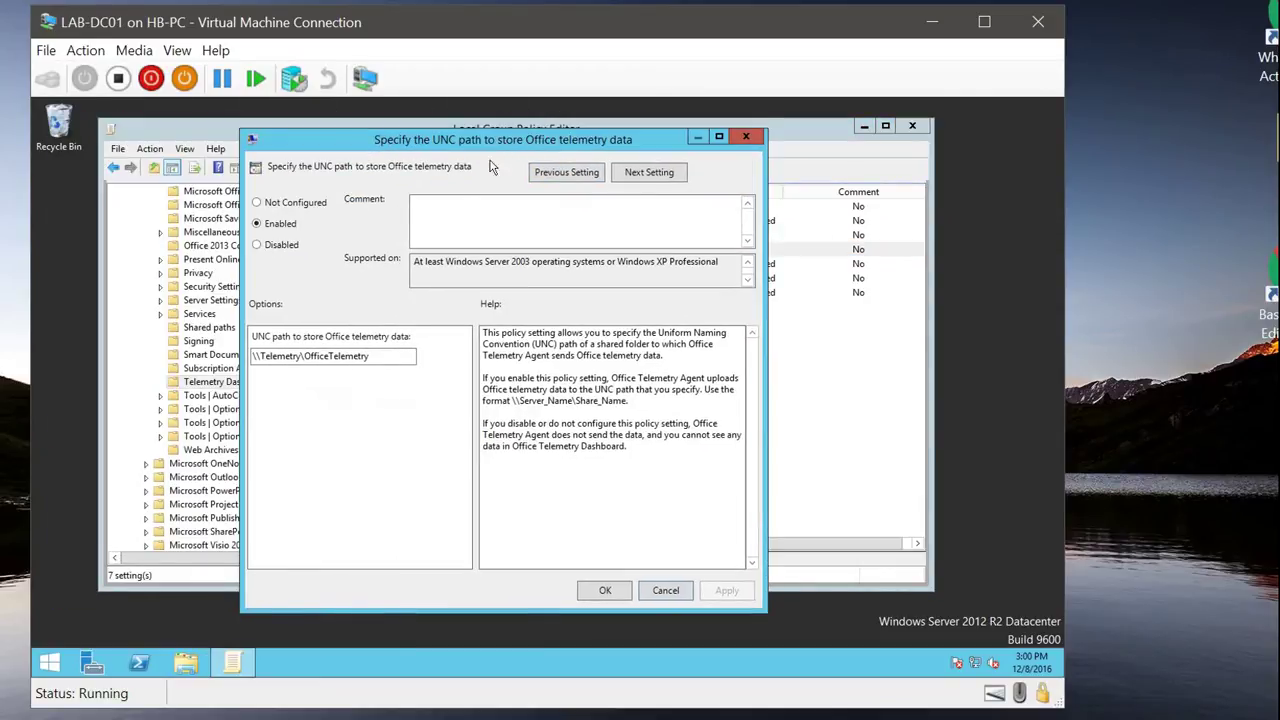
{"action": "left_click", "coordinate": [392, 355]}
{"action": "left_click_drag", "start_coordinate": [373, 357], "coordinate": [305, 366]}
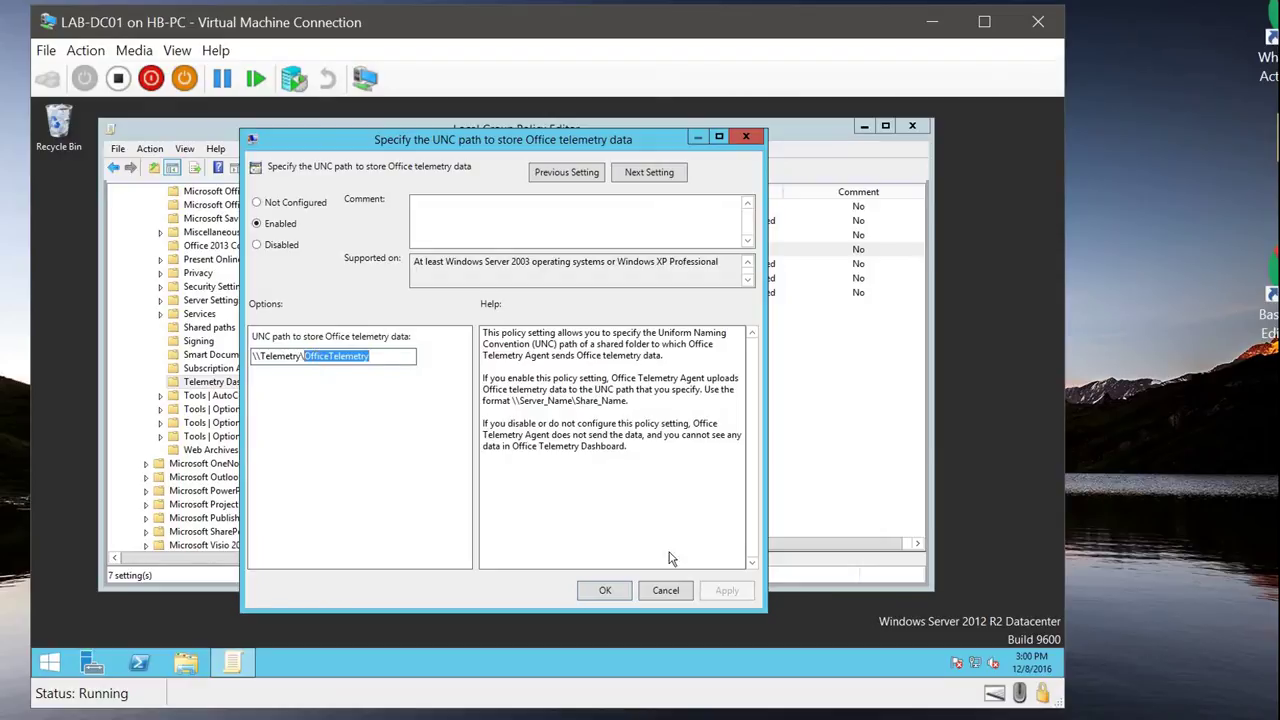
{"action": "left_click", "coordinate": [616, 590]}
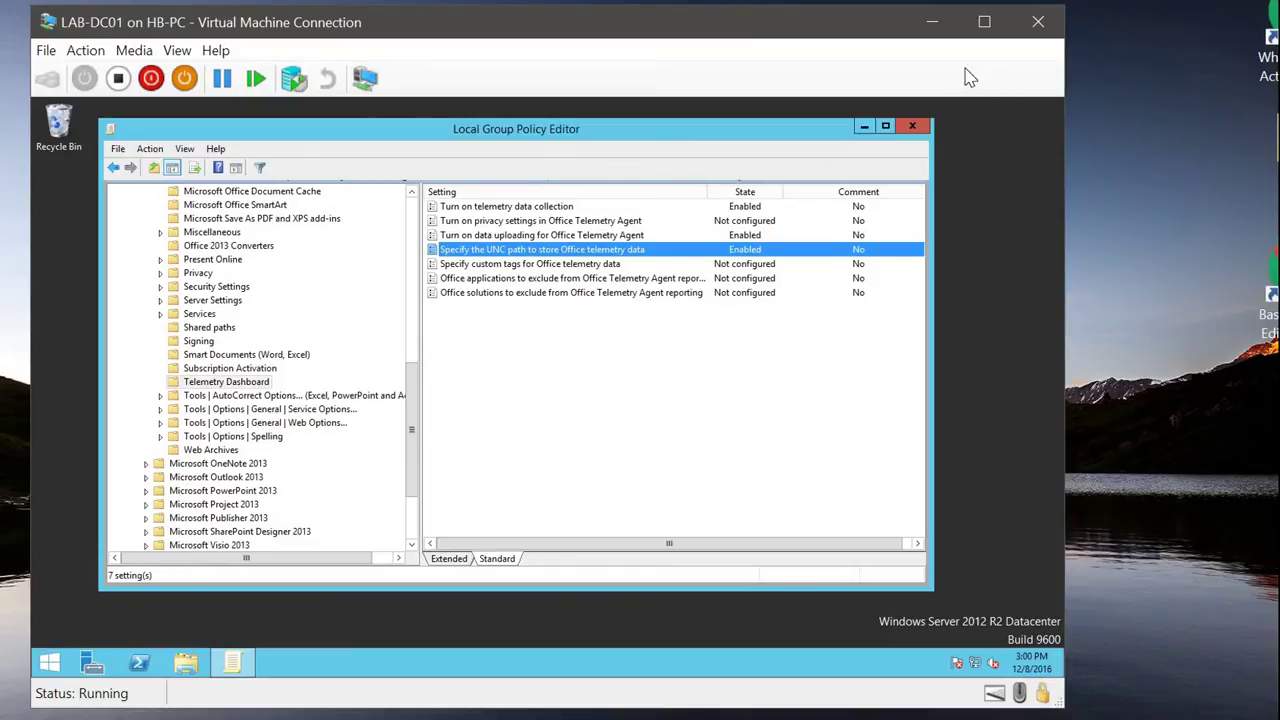
Step: Minimize the domain controller VM and show the processor VM's Apps list with the Office 2013 telemetry tools
{"action": "left_click", "coordinate": [932, 29]}
{"action": "mouse_move", "coordinate": [838, 715]}
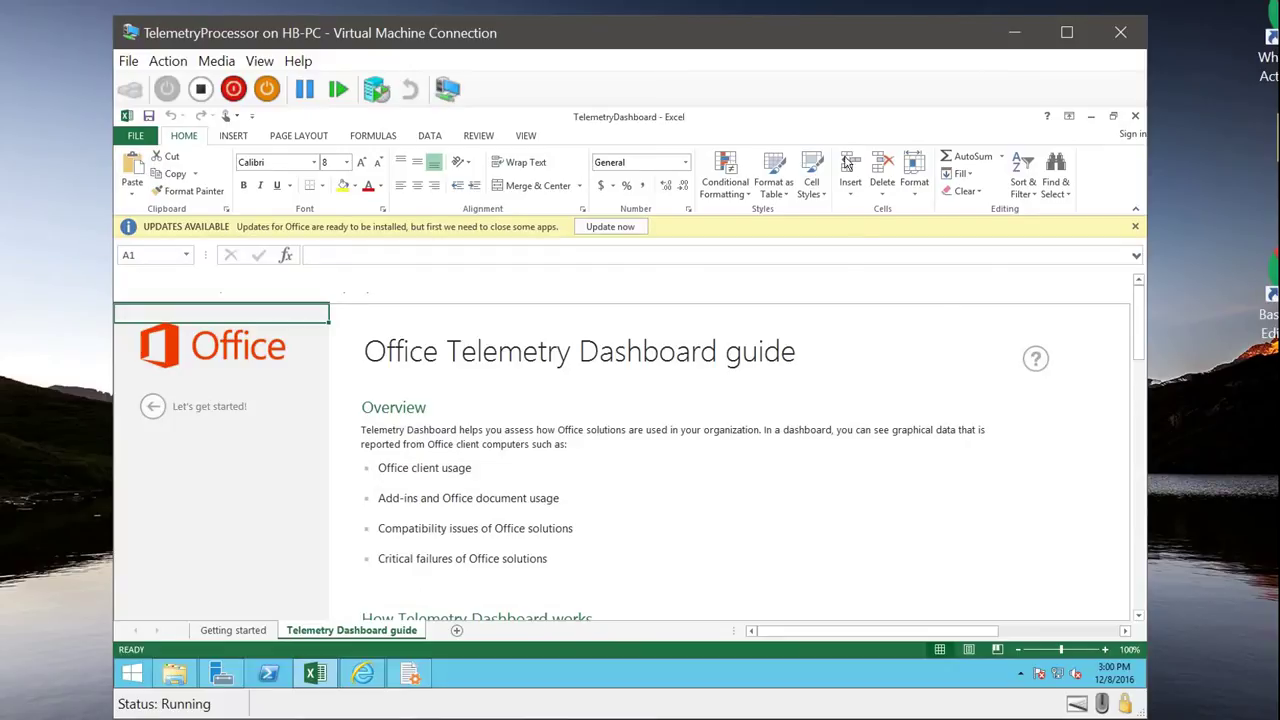
{"action": "left_click", "coordinate": [131, 673]}
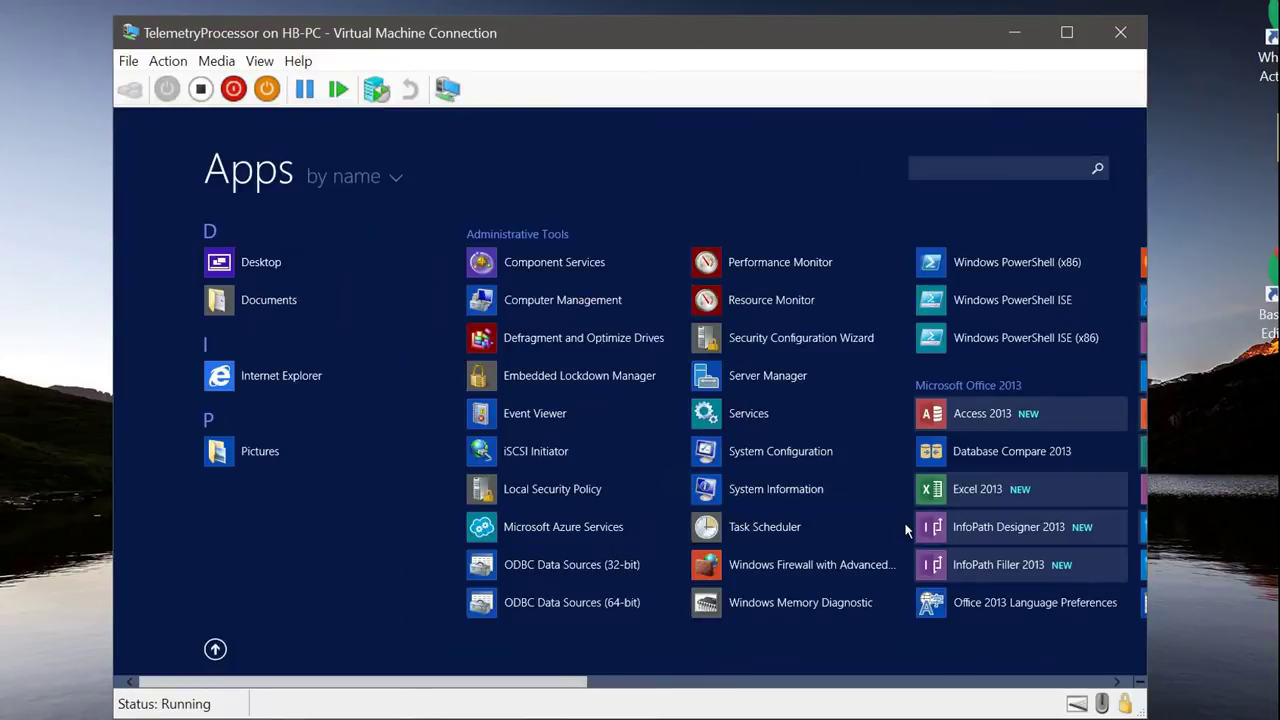
{"action": "left_click_drag", "start_coordinate": [560, 688], "coordinate": [833, 660]}
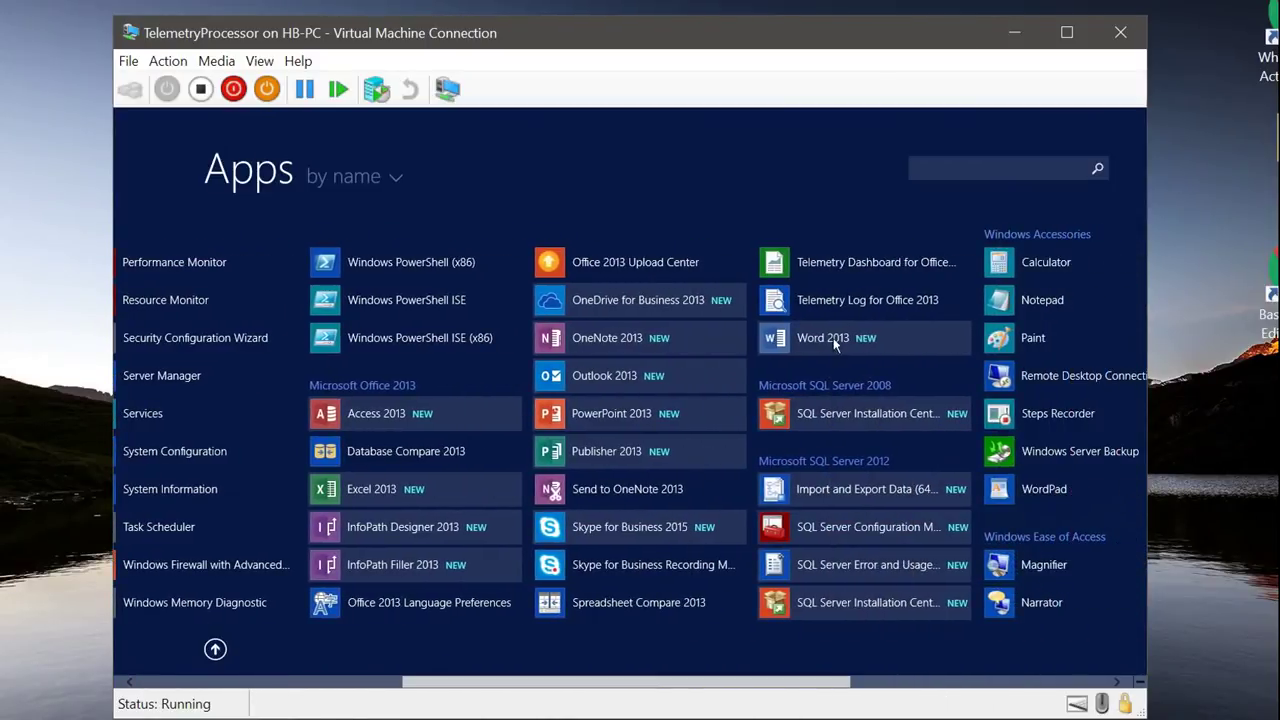
{"action": "right_click", "coordinate": [864, 265]}
{"action": "left_click", "coordinate": [850, 270]}
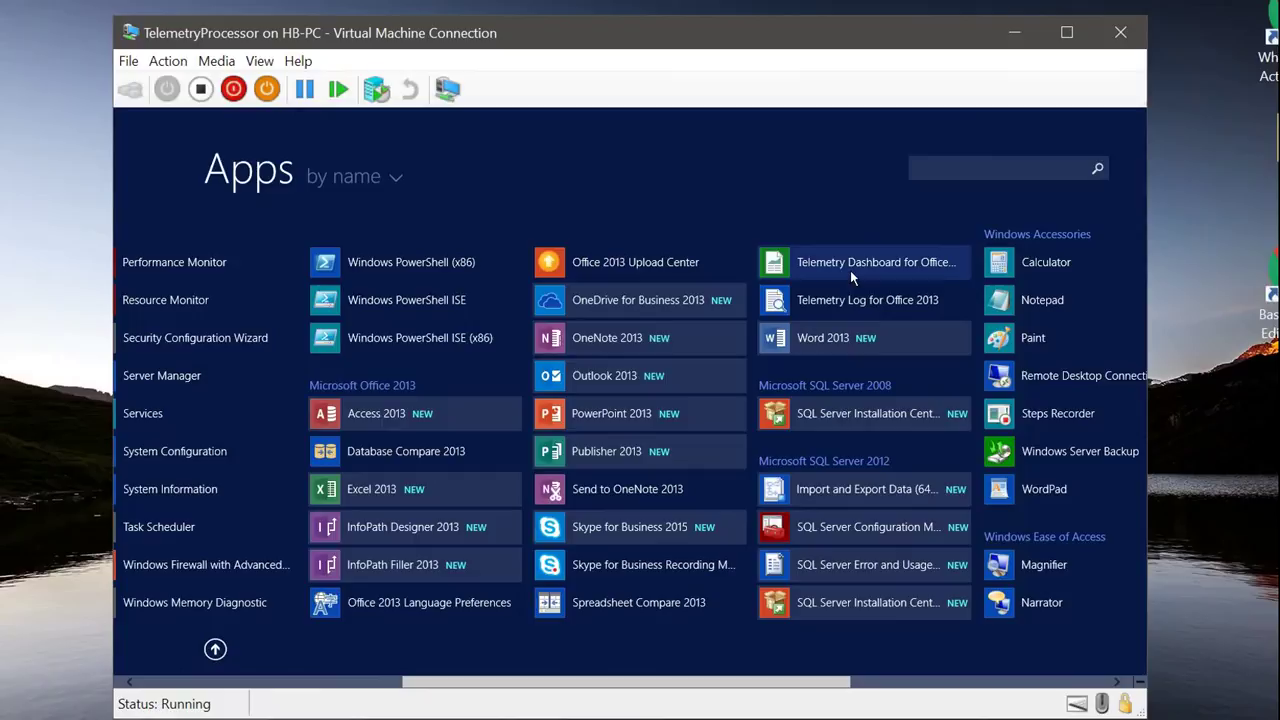
Step: Return to the TelemetryDashboard workbook and scroll the guide sheet down to Custom report
{"action": "left_click", "coordinate": [216, 651]}
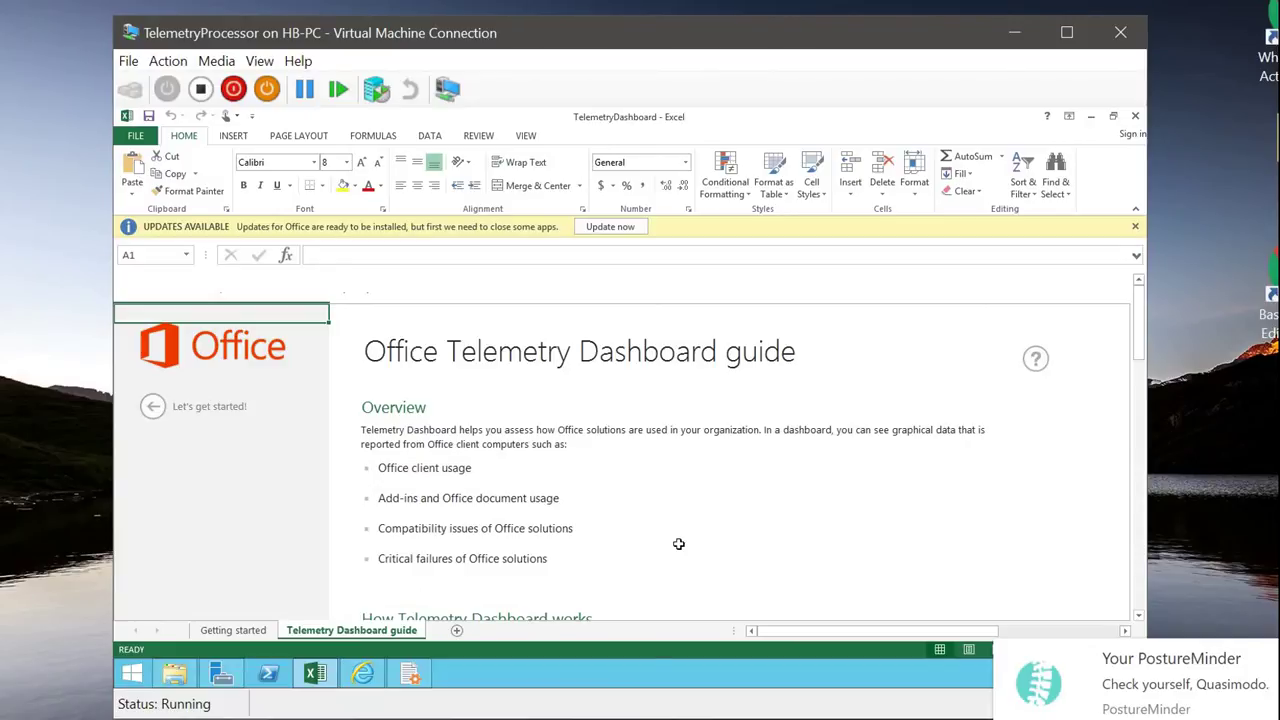
{"action": "left_click", "coordinate": [689, 527]}
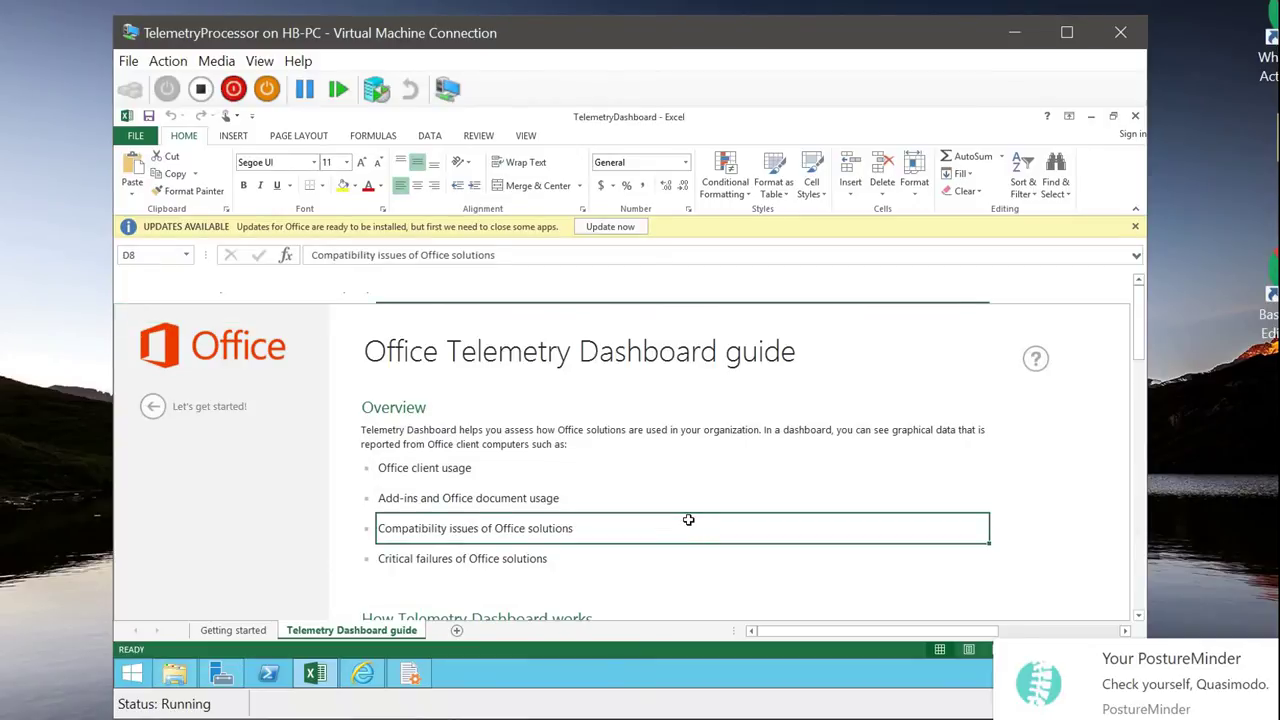
{"action": "scroll", "coordinate": [688, 520], "scroll_direction": "down", "scroll_amount": 2}
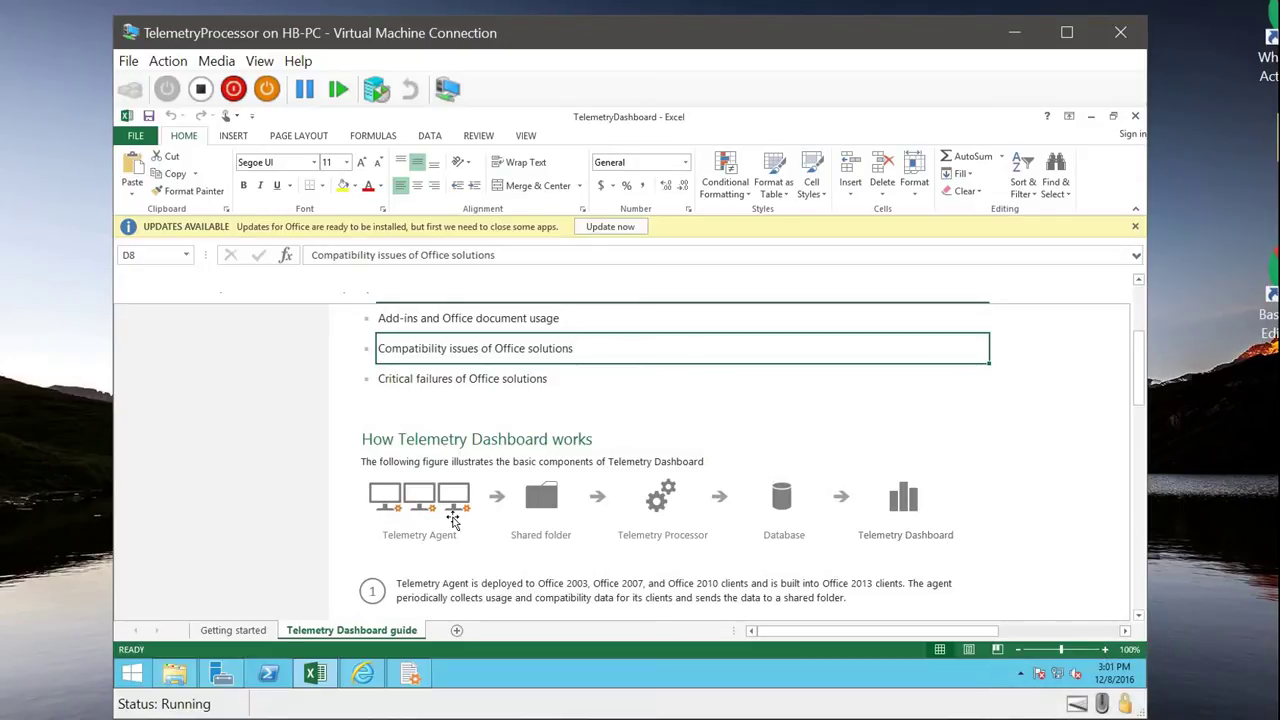
{"action": "scroll", "coordinate": [453, 520], "scroll_direction": "down", "scroll_amount": 8}
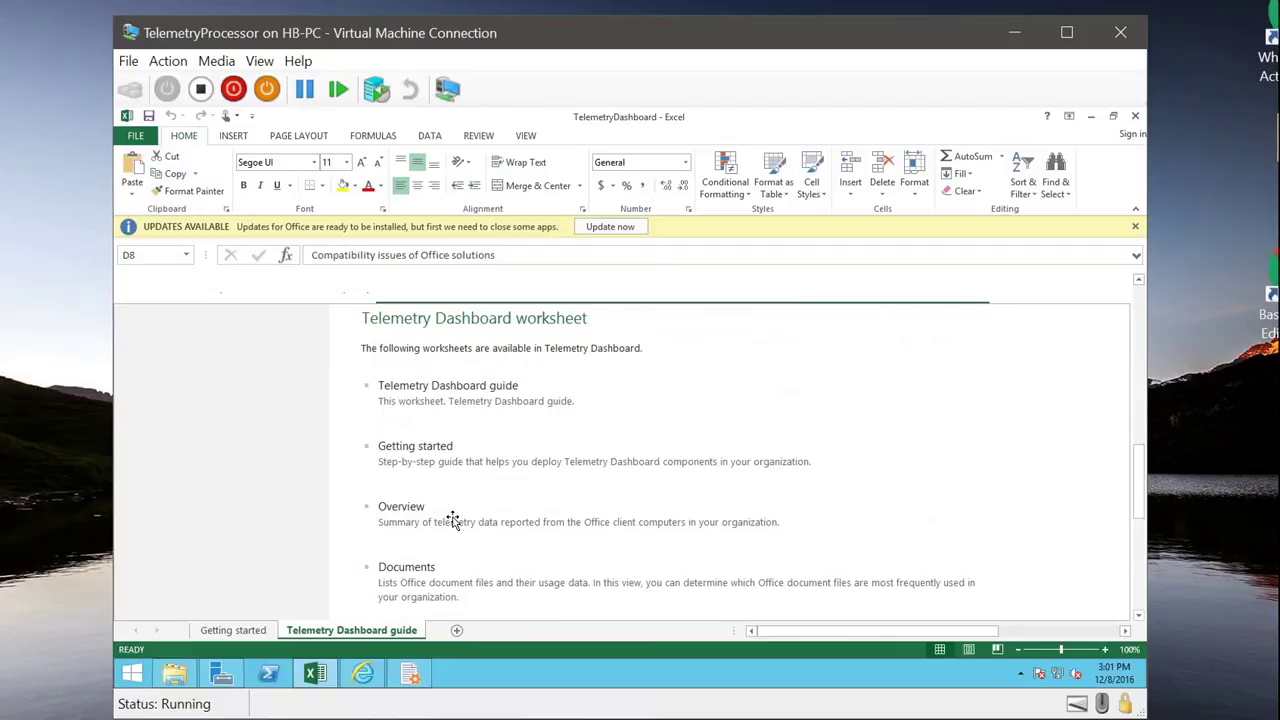
{"action": "scroll", "coordinate": [453, 520], "scroll_direction": "down", "scroll_amount": 6}
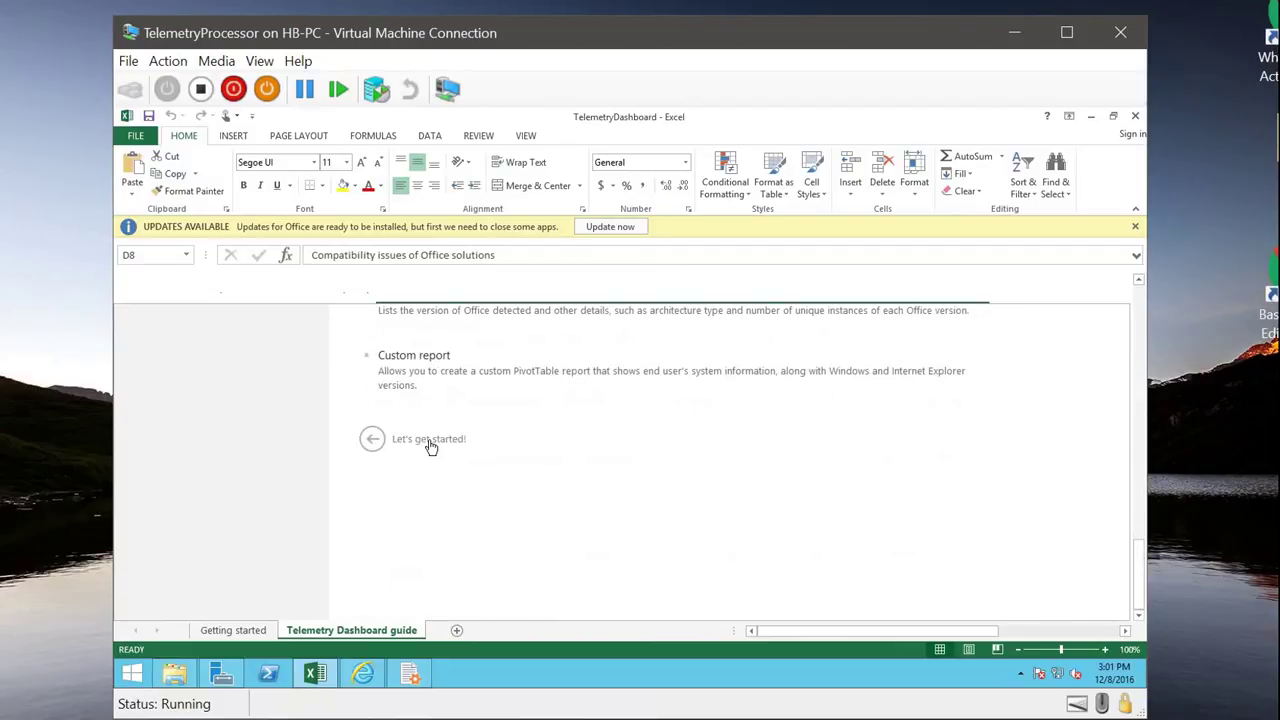
{"action": "left_click", "coordinate": [430, 443]}
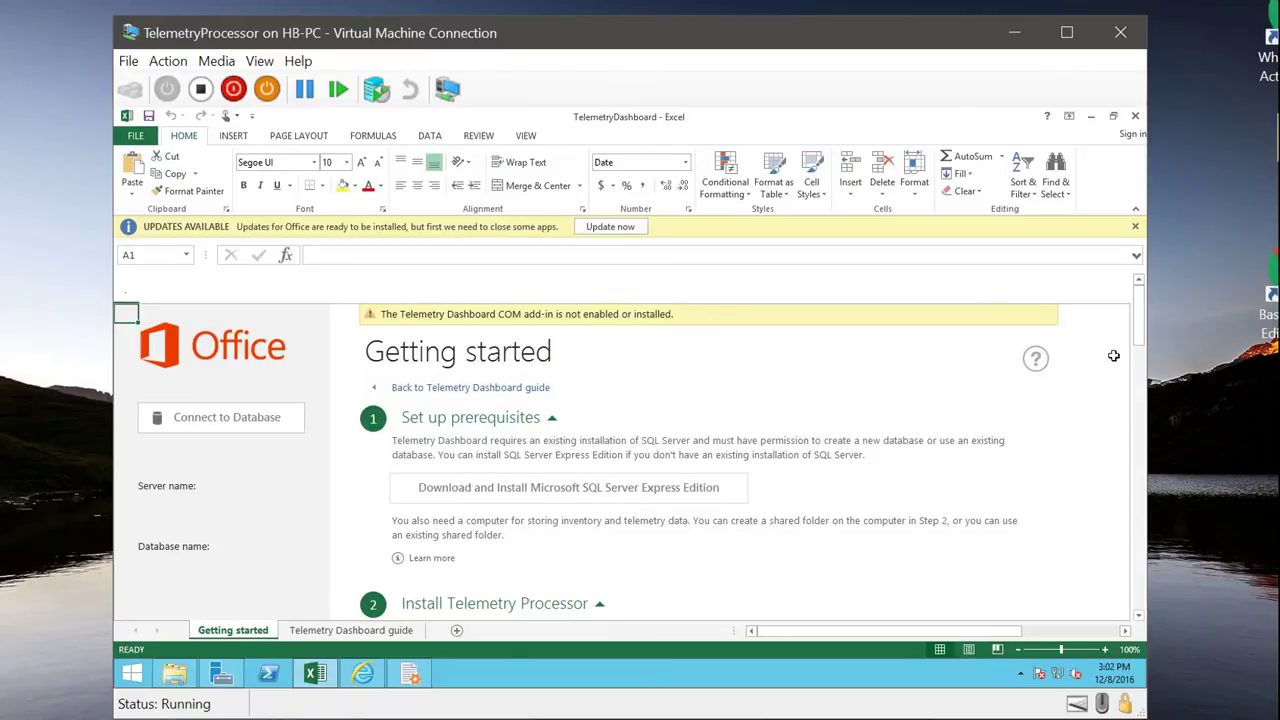
{"action": "left_click_drag", "start_coordinate": [1138, 343], "coordinate": [1138, 360]}
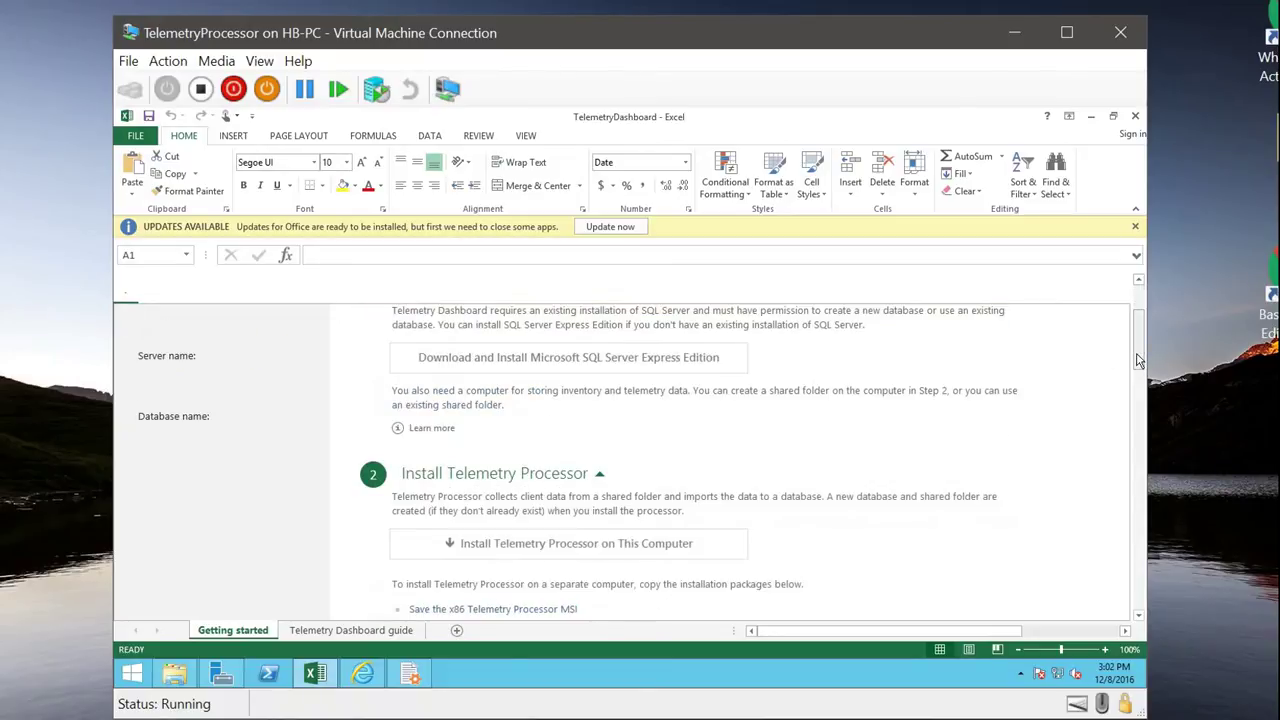
{"action": "scroll", "coordinate": [527, 570], "scroll_direction": "down", "scroll_amount": 3}
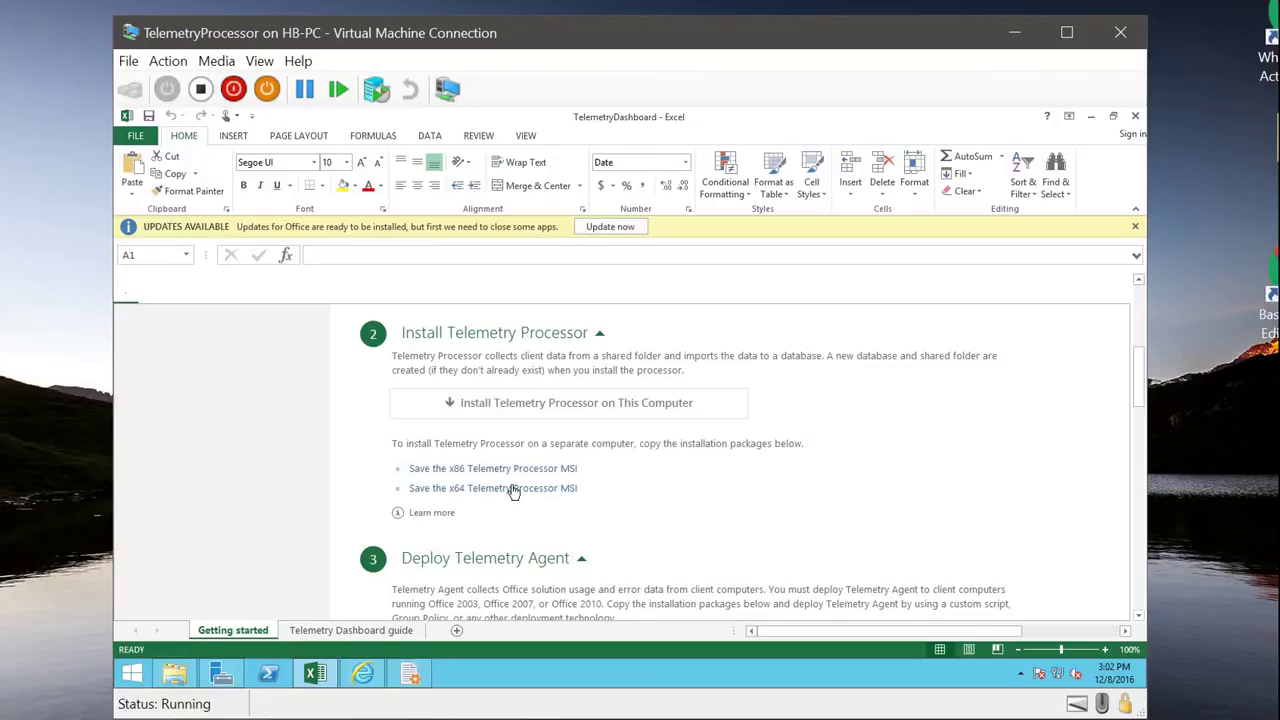
{"action": "scroll", "coordinate": [545, 540], "scroll_direction": "down", "scroll_amount": 2}
{"action": "scroll", "coordinate": [545, 540], "scroll_direction": "down", "scroll_amount": 1}
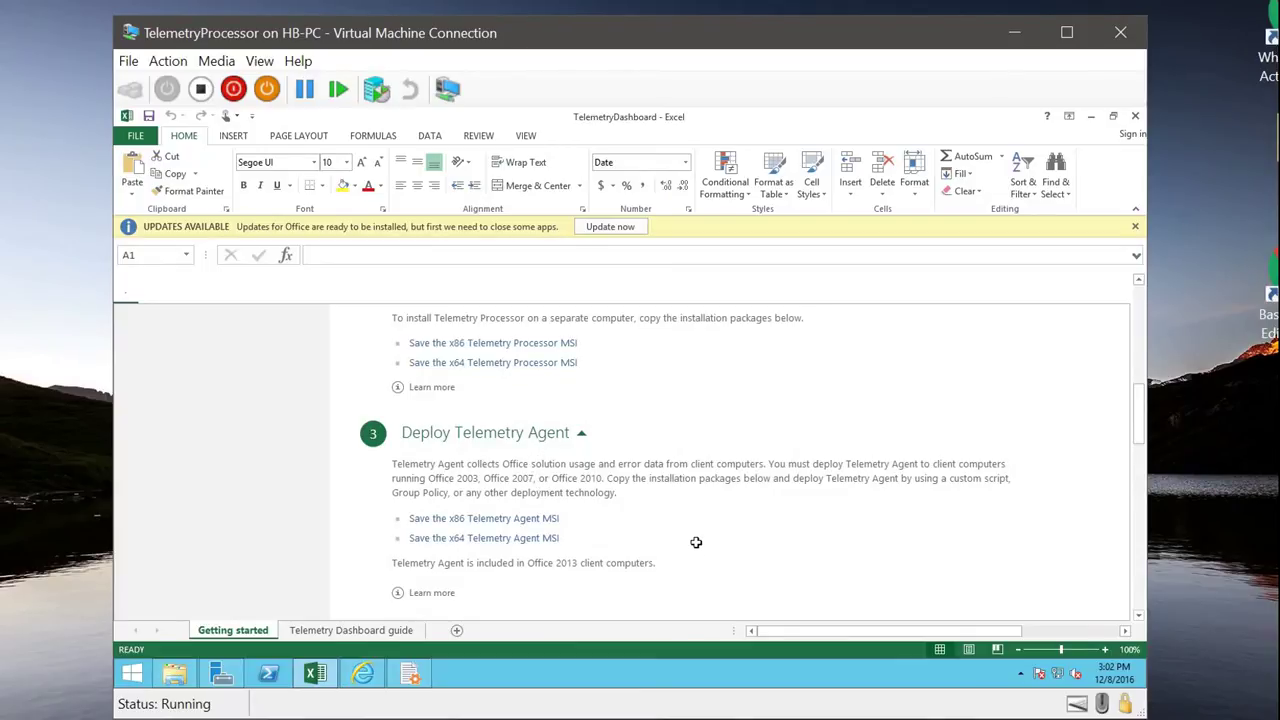
{"action": "scroll", "coordinate": [696, 543], "scroll_direction": "down", "scroll_amount": 3}
{"action": "scroll", "coordinate": [696, 543], "scroll_direction": "down", "scroll_amount": 2}
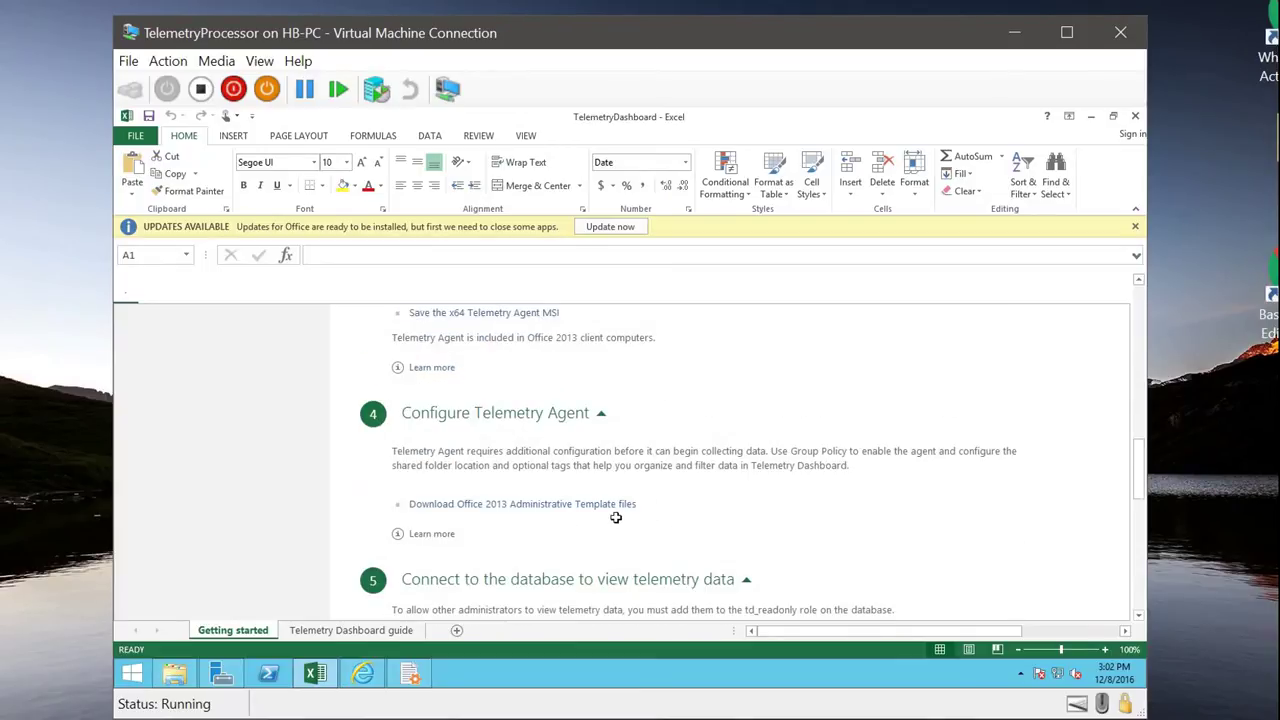
{"action": "scroll", "coordinate": [615, 517], "scroll_direction": "down", "scroll_amount": 2}
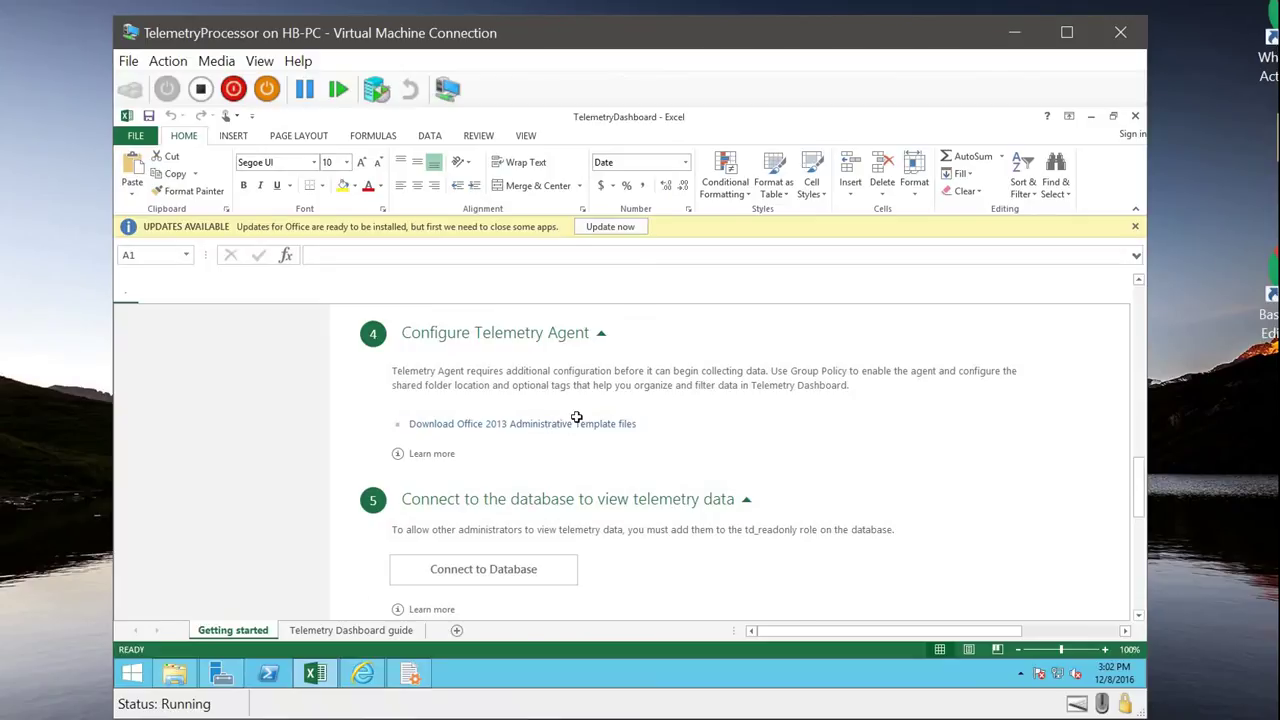
{"action": "scroll", "coordinate": [576, 417], "scroll_direction": "down", "scroll_amount": 3}
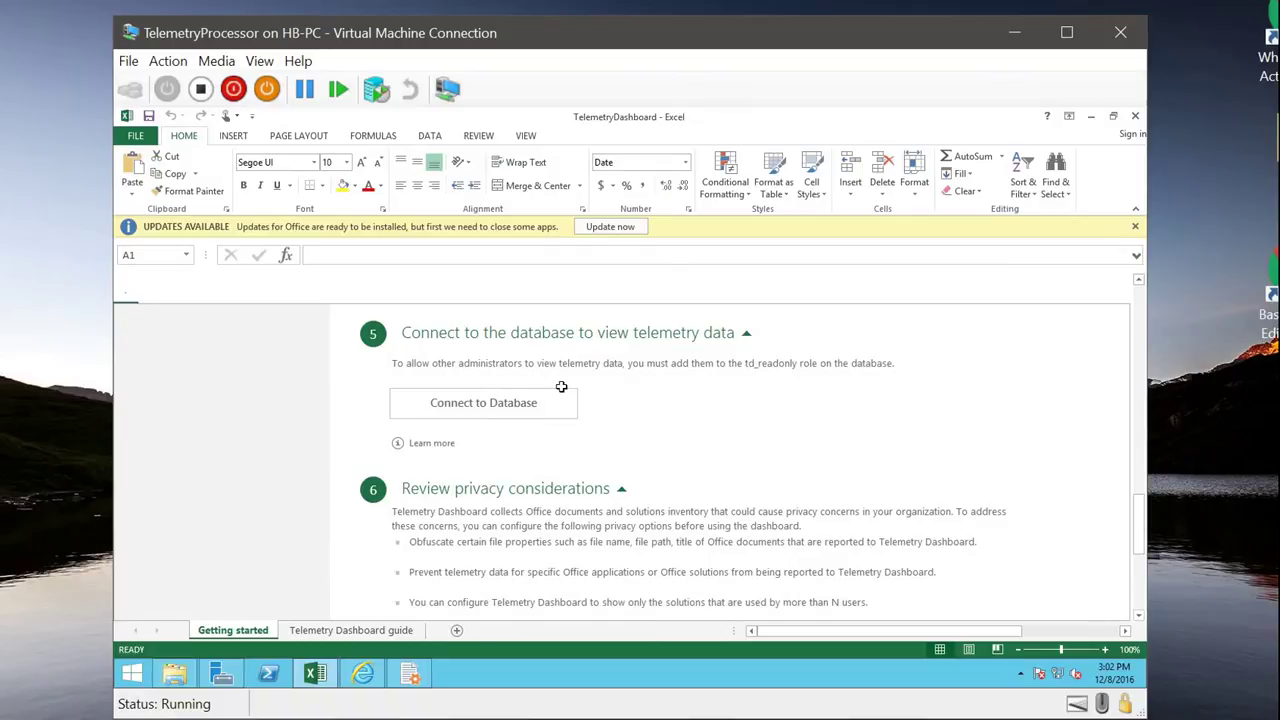
{"action": "scroll", "coordinate": [614, 469], "scroll_direction": "down", "scroll_amount": 2}
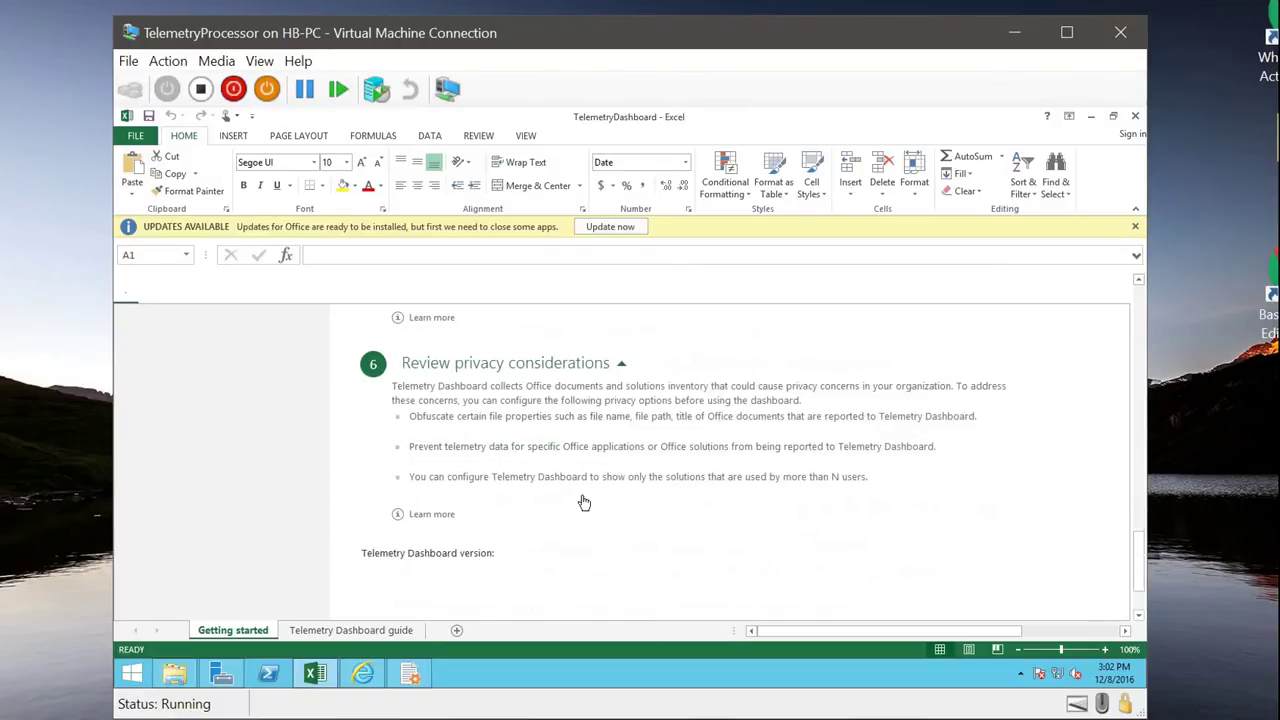
{"action": "scroll", "coordinate": [584, 502], "scroll_direction": "up", "scroll_amount": 15}
{"action": "scroll", "coordinate": [581, 488], "scroll_direction": "up", "scroll_amount": 4}
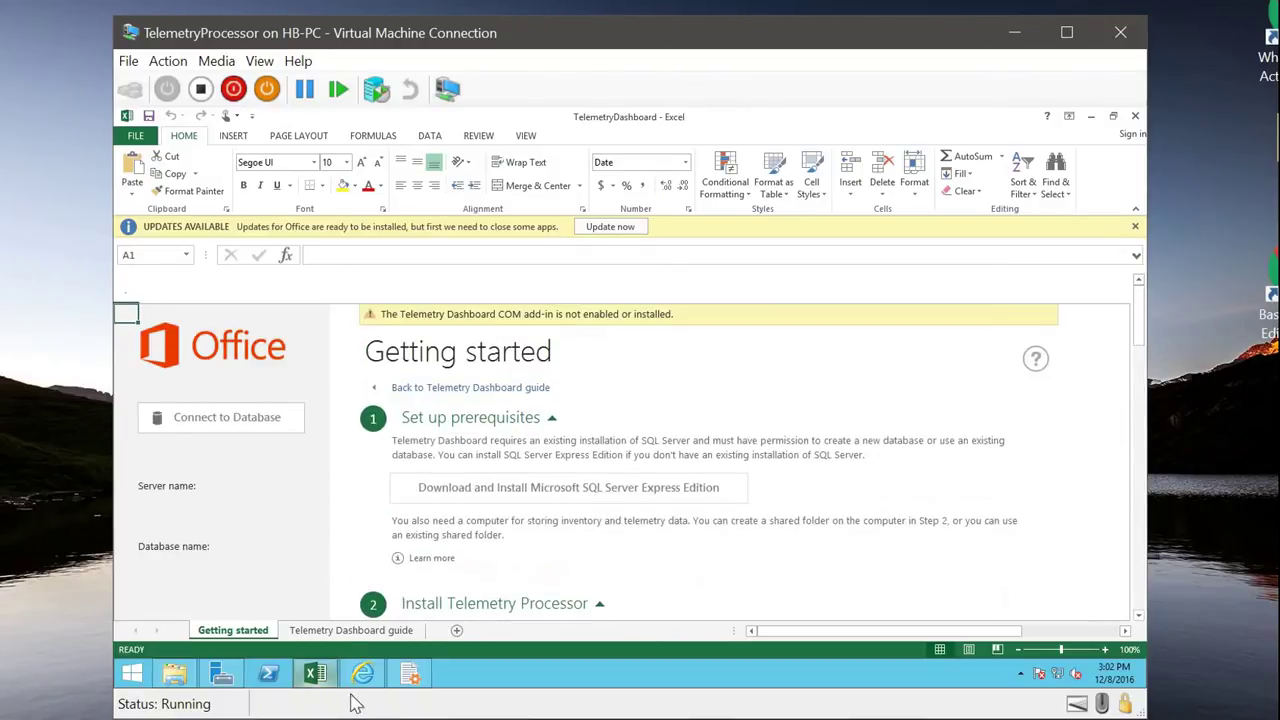
{"action": "scroll", "coordinate": [471, 576], "scroll_direction": "down", "scroll_amount": 4}
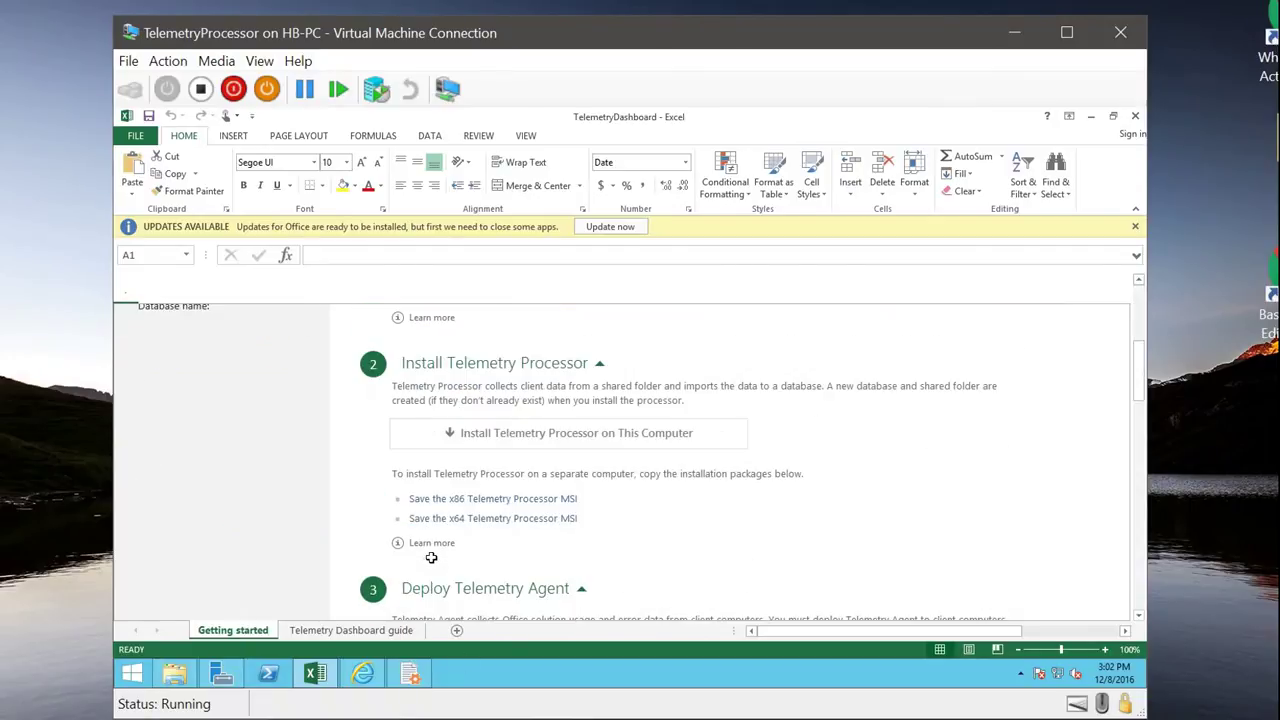
{"action": "scroll", "coordinate": [445, 450], "scroll_direction": "down", "scroll_amount": 1}
{"action": "scroll", "coordinate": [495, 400], "scroll_direction": "up", "scroll_amount": 1}
Step: Bring the processor settings wizard's Getting Started page forward and reposition it over Excel
{"action": "left_click", "coordinate": [421, 679]}
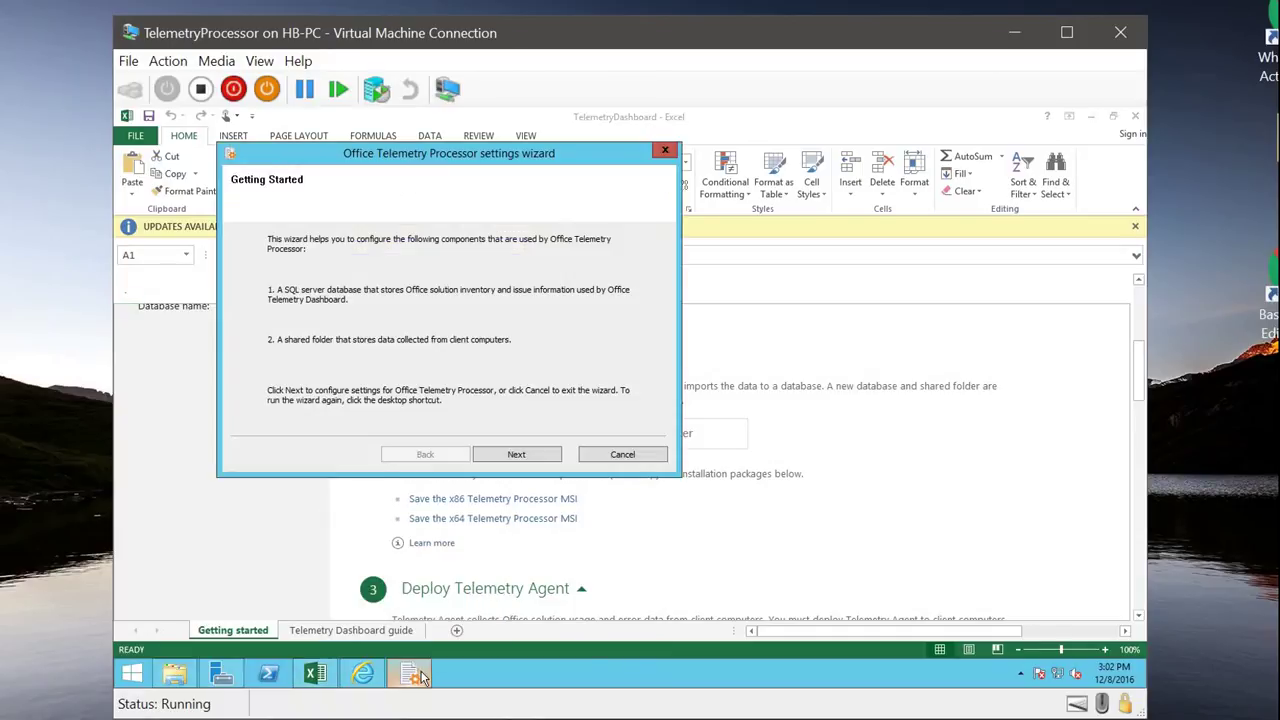
{"action": "left_click_drag", "start_coordinate": [346, 148], "coordinate": [490, 208]}
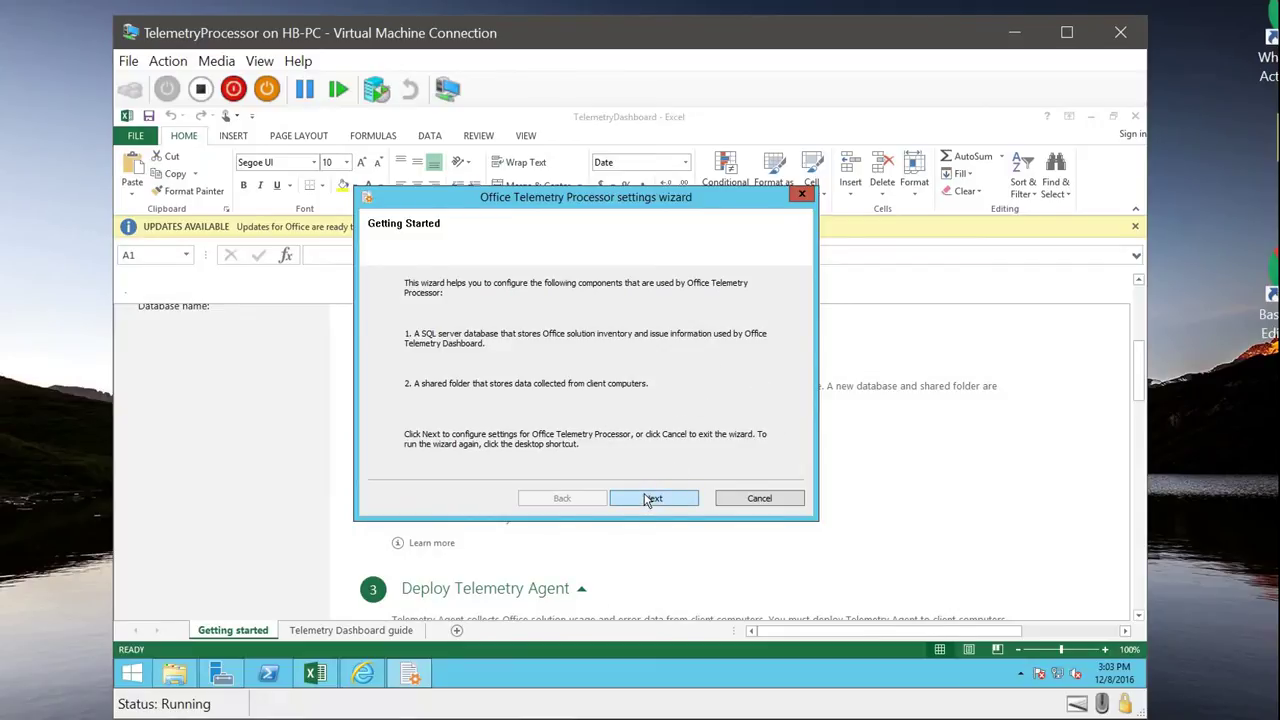
Step: Create the TelemetryOffice SQL database on (local)\SQLEXPRESS
{"action": "left_click", "coordinate": [652, 499]}
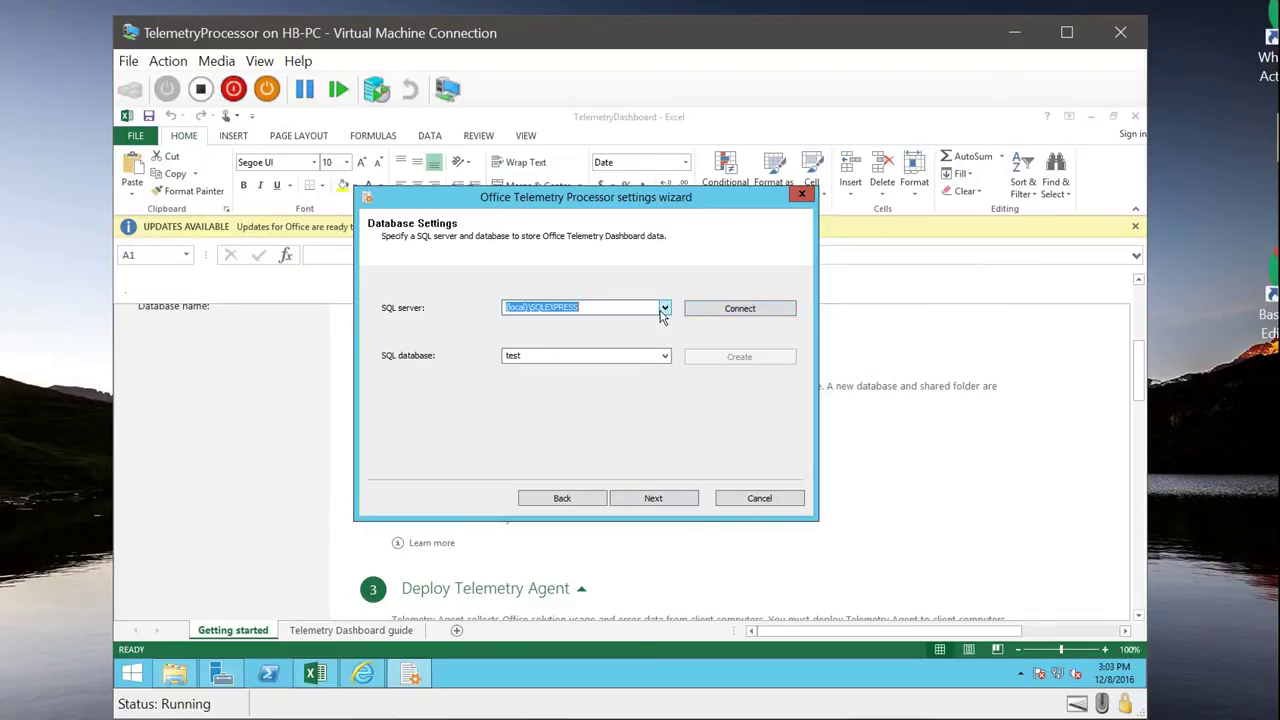
{"action": "left_click", "coordinate": [572, 356]}
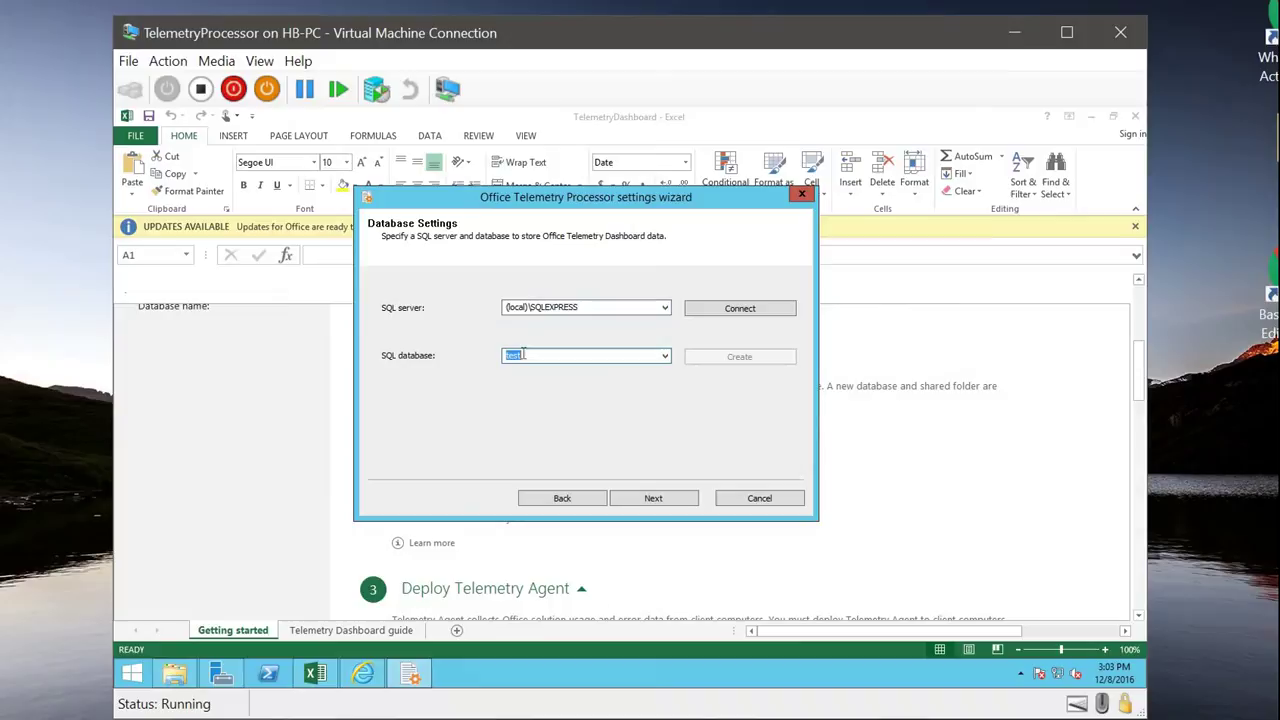
{"action": "left_click", "coordinate": [590, 307]}
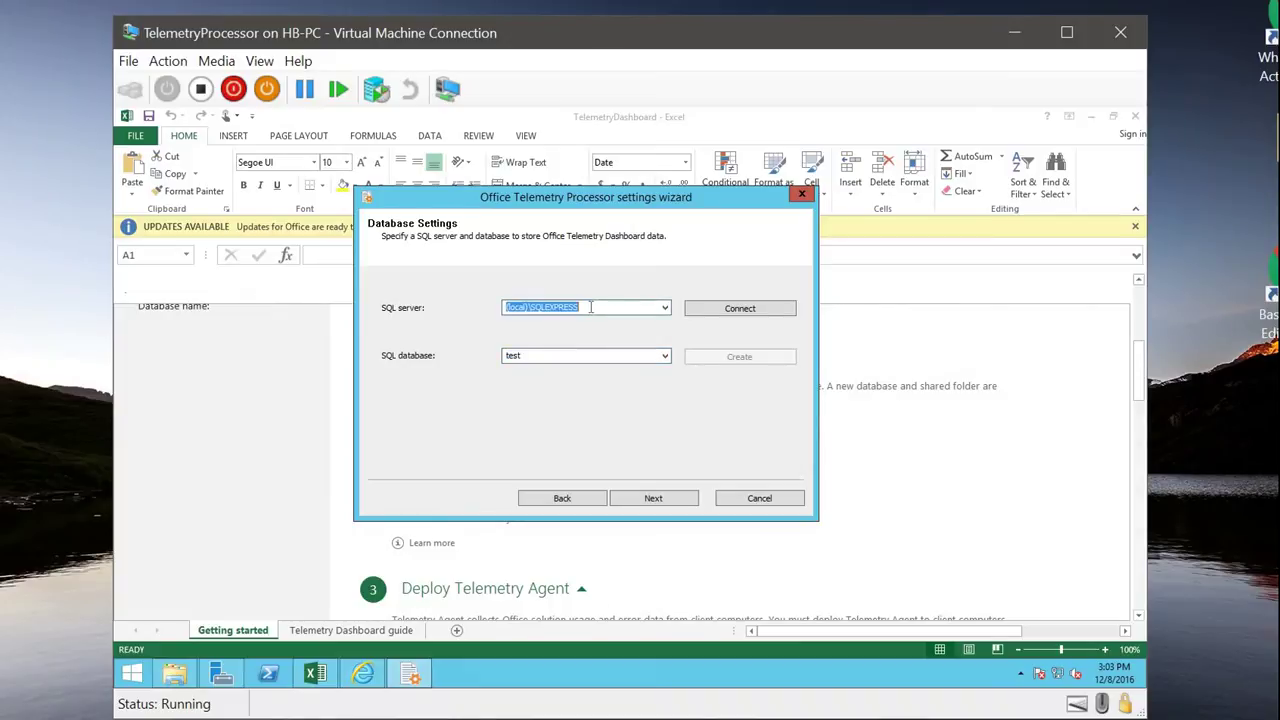
{"action": "left_click", "coordinate": [546, 355]}
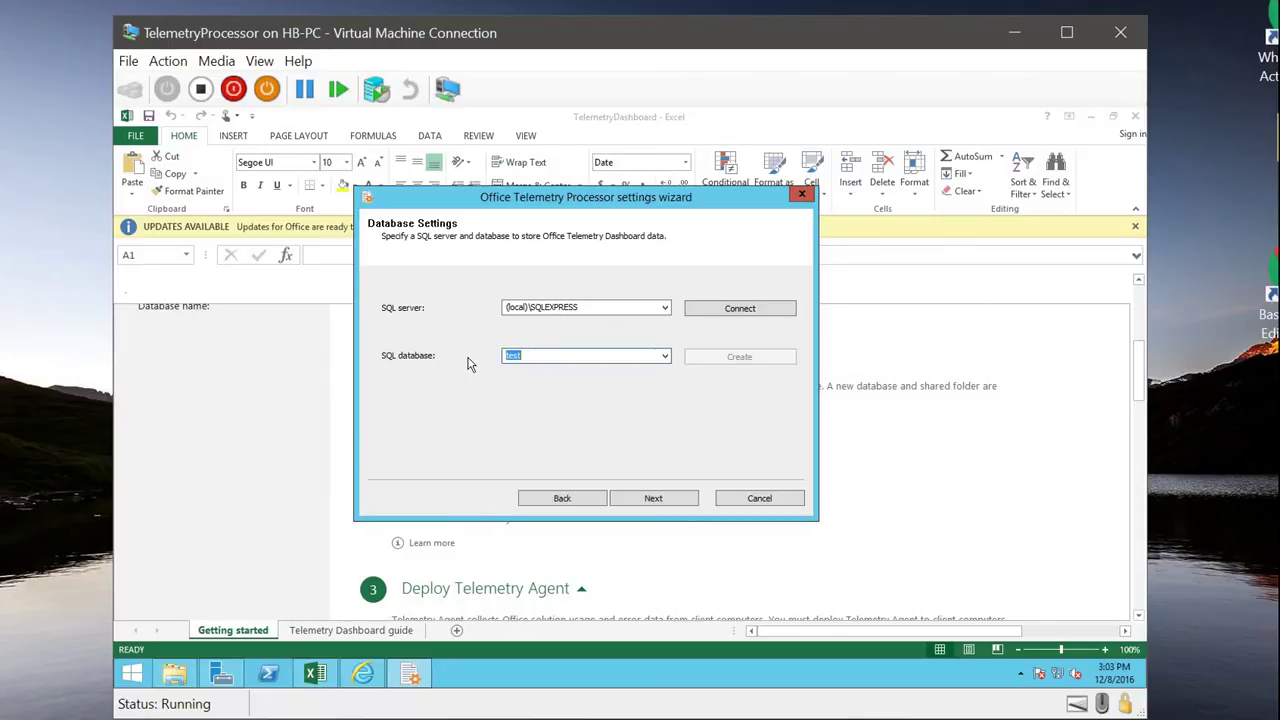
{"action": "type", "text": "Telemetry"}
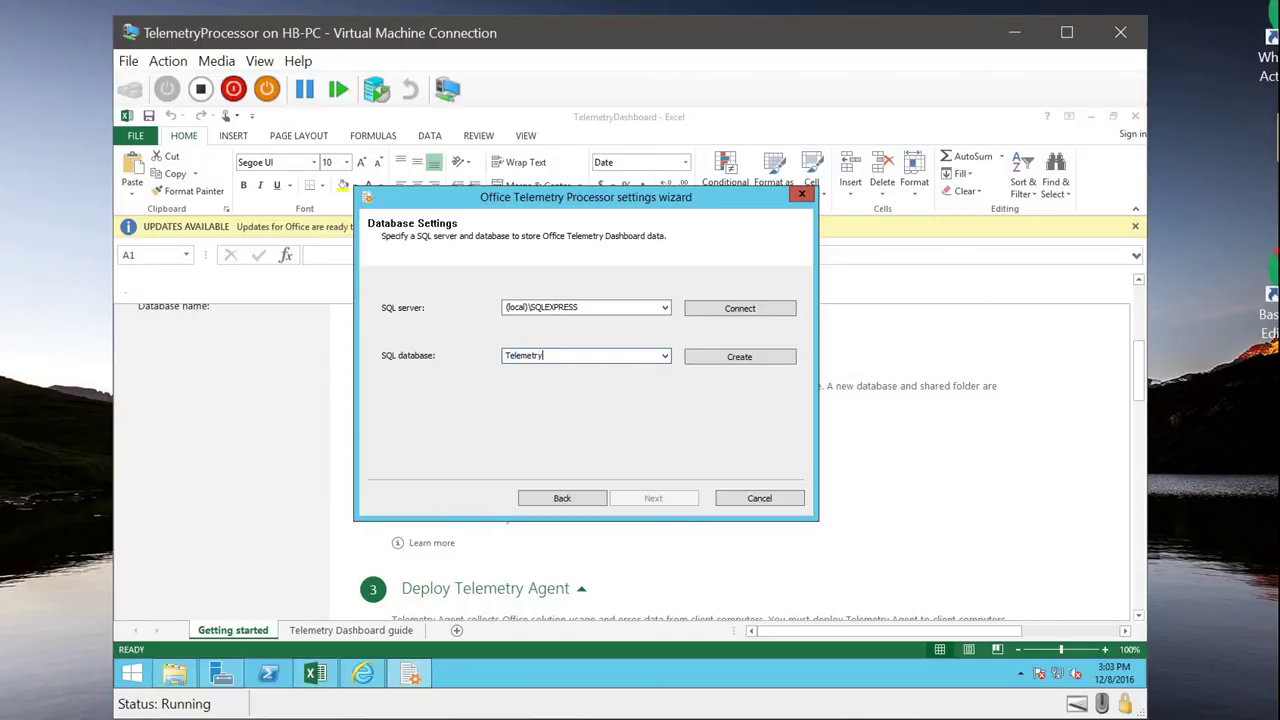
{"action": "type", "text": "Office"}
{"action": "left_click", "coordinate": [745, 318]}
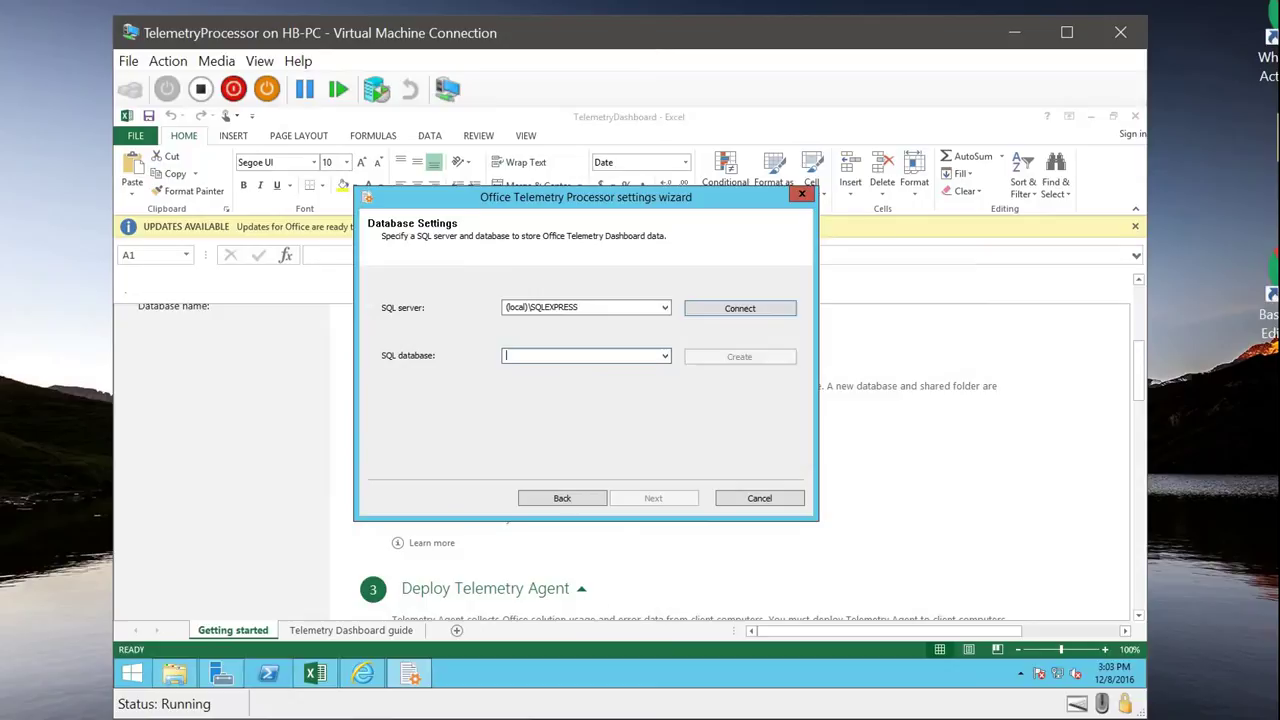
{"action": "type", "text": "Telm"}
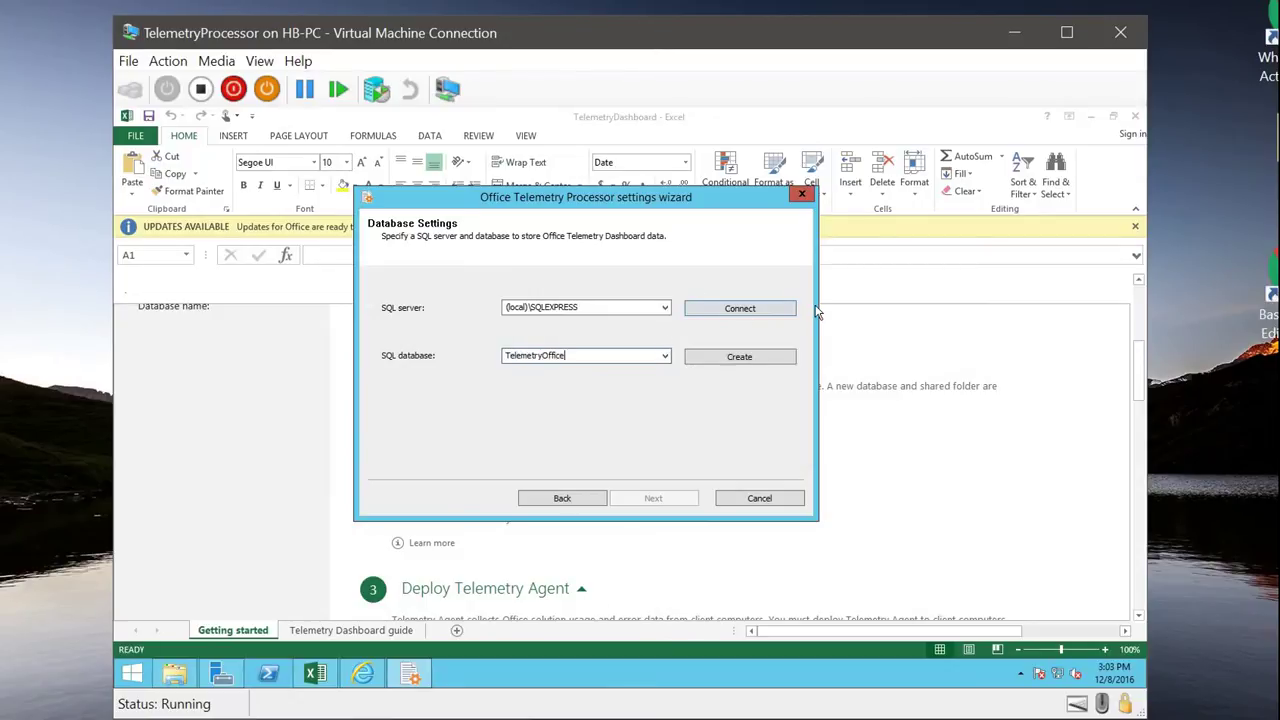
{"action": "left_click", "coordinate": [752, 358]}
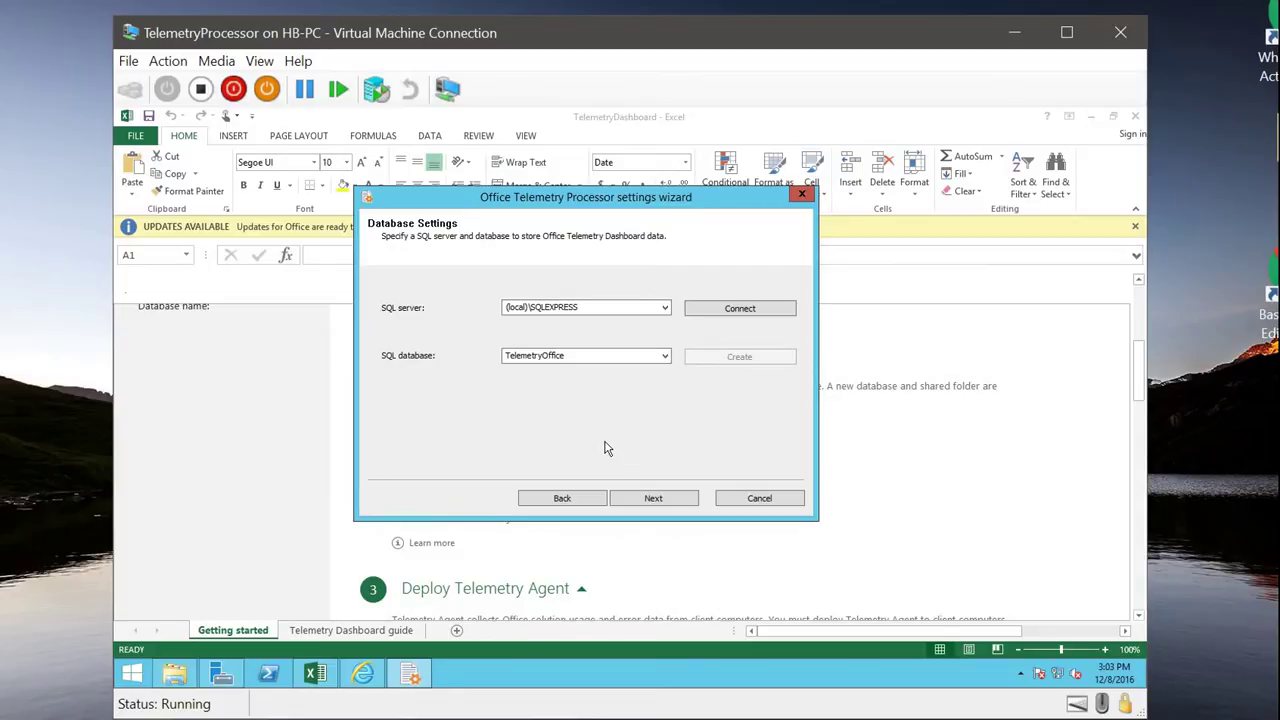
{"action": "left_click", "coordinate": [637, 498]}
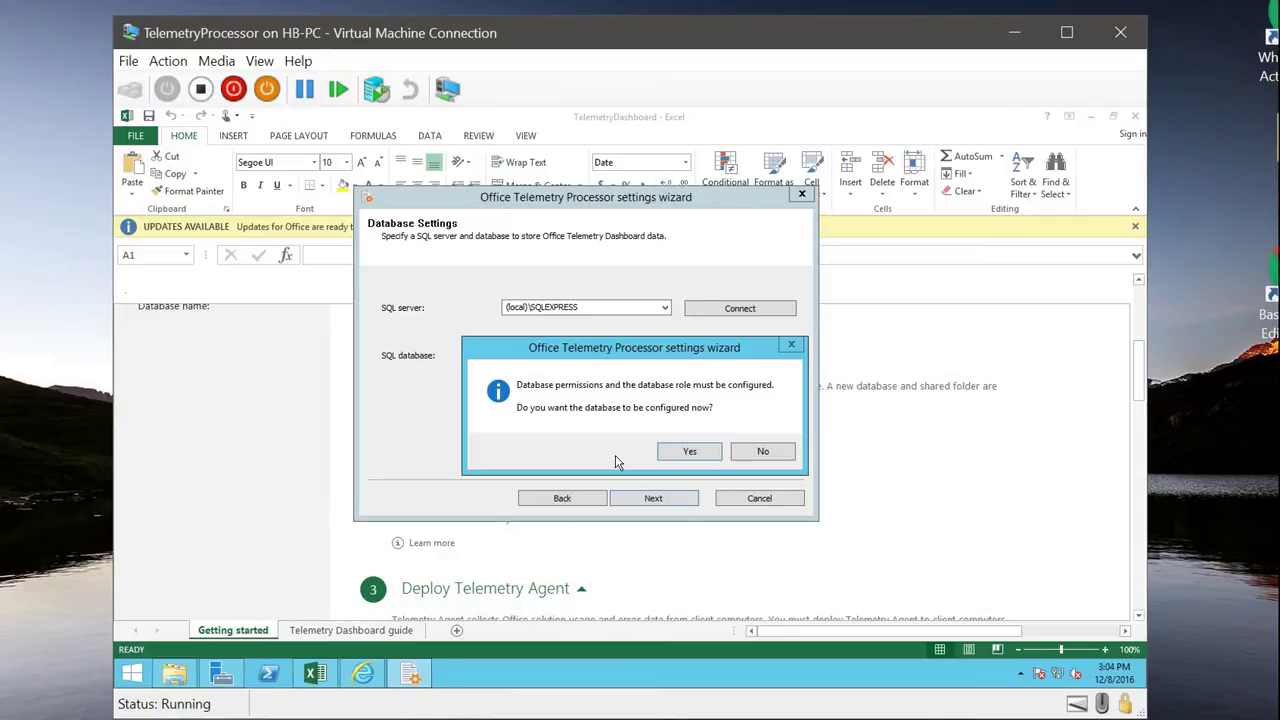
Step: Approve the database permissions and choose C:\OfficeTelemetry as the shared folder
{"action": "left_click", "coordinate": [690, 452]}
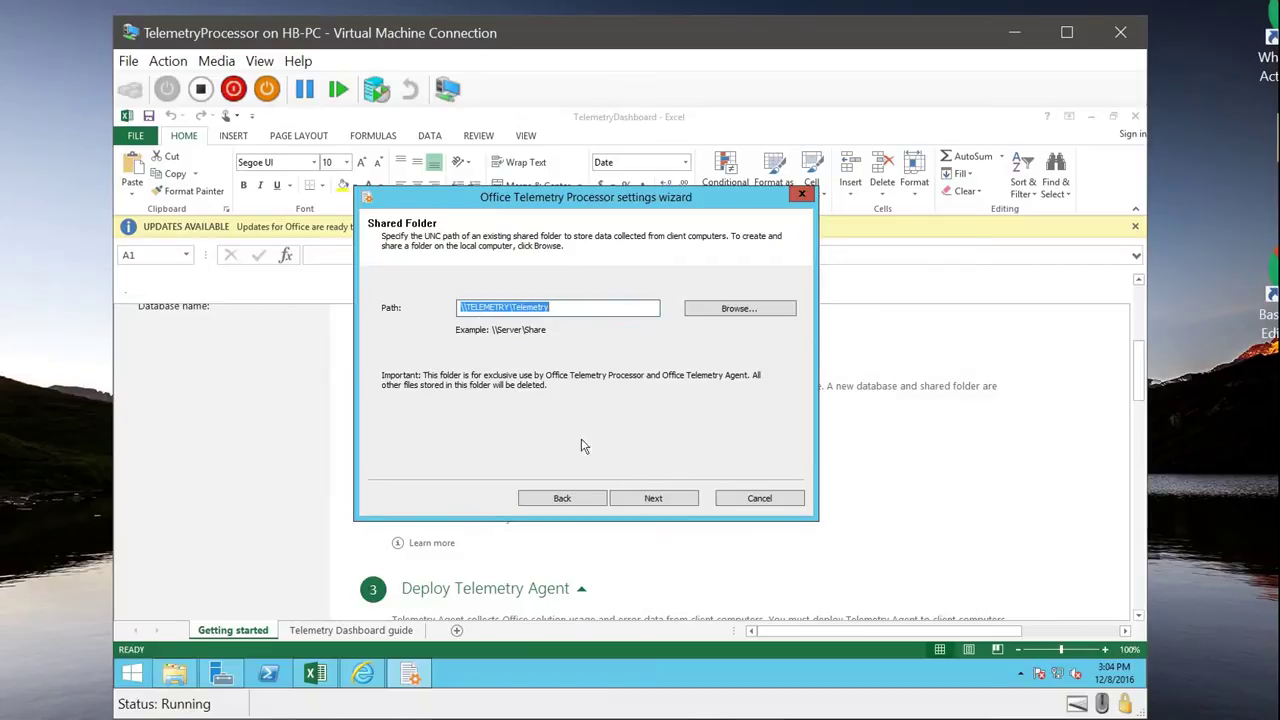
{"action": "left_click", "coordinate": [739, 312]}
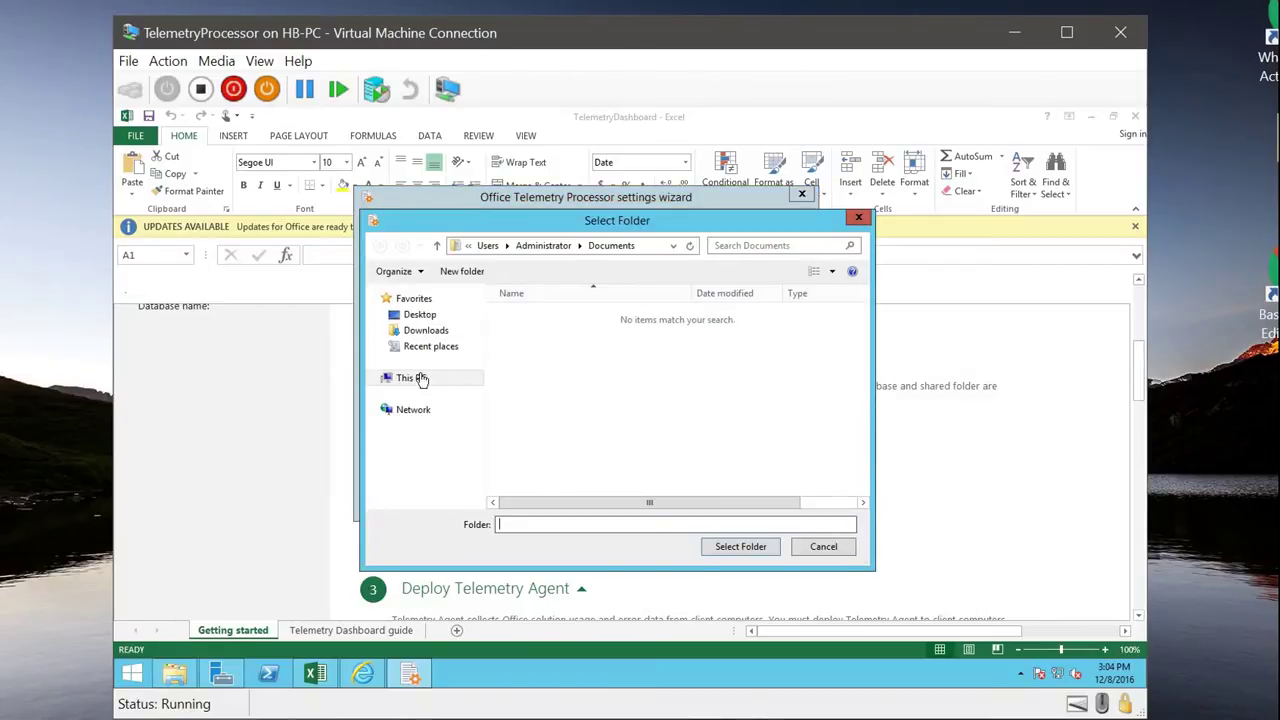
{"action": "left_click", "coordinate": [418, 378]}
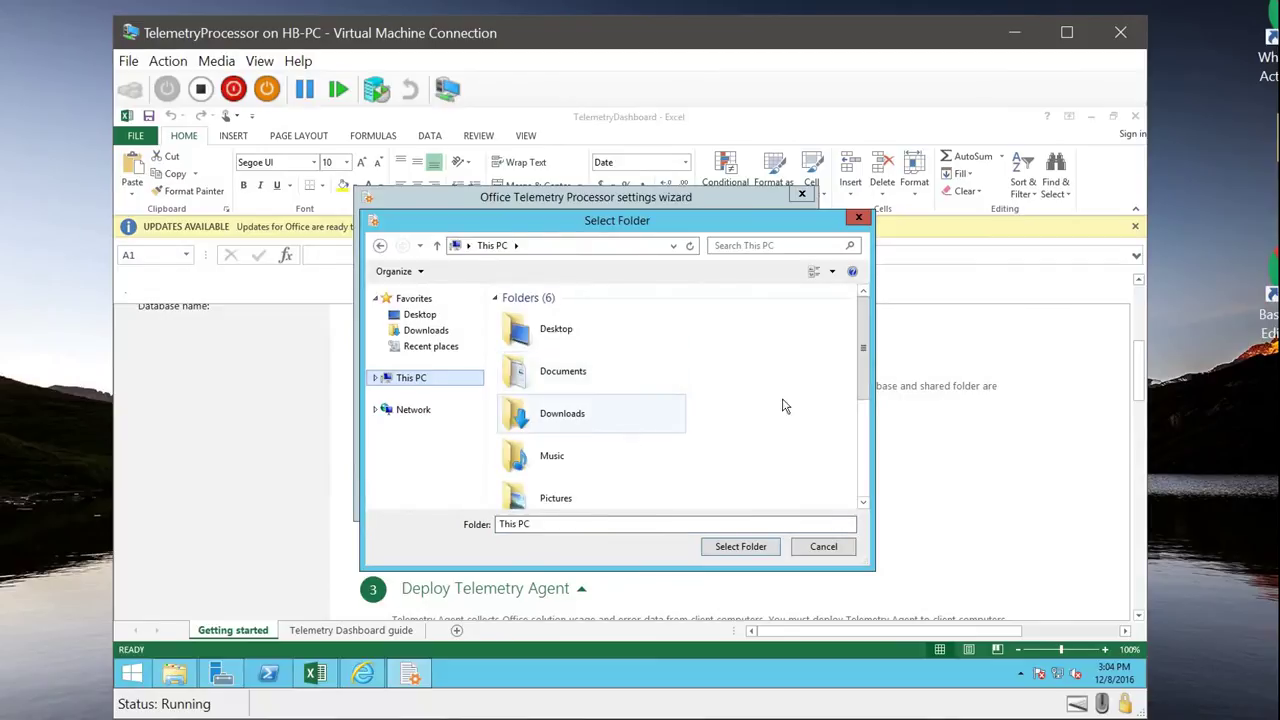
{"action": "left_click", "coordinate": [862, 428]}
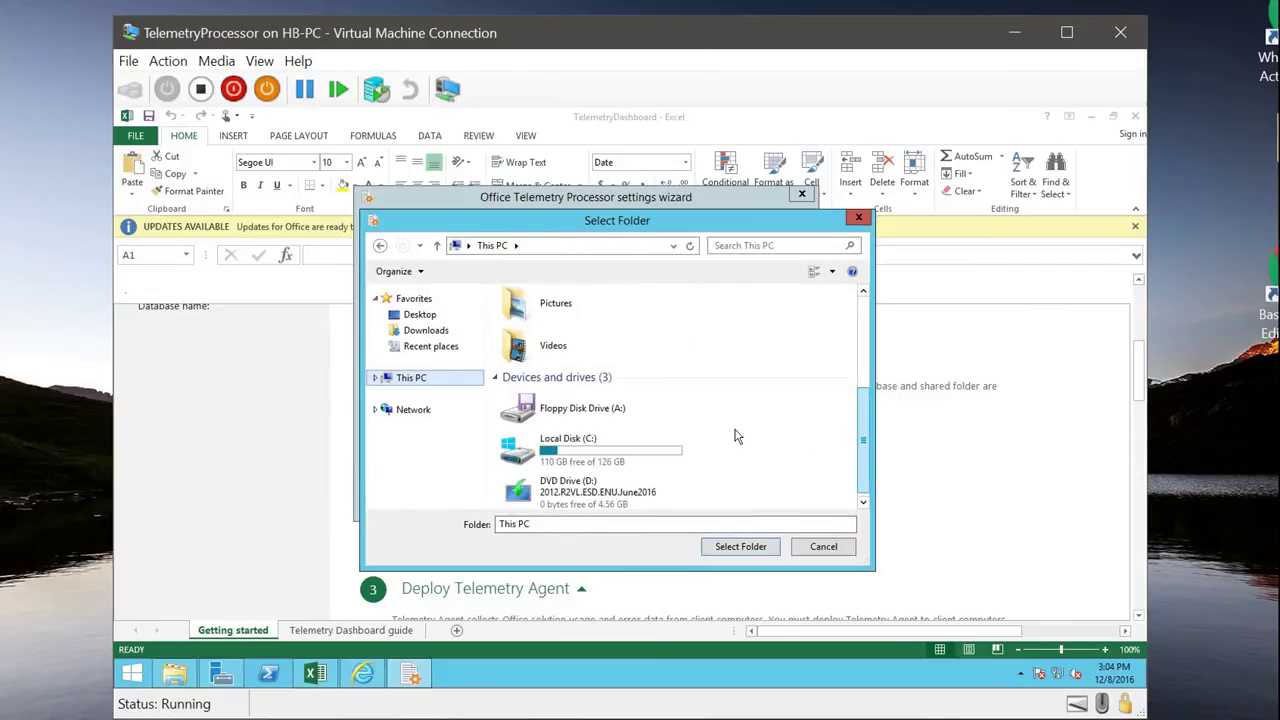
{"action": "double_click", "coordinate": [600, 455]}
{"action": "left_click", "coordinate": [587, 317]}
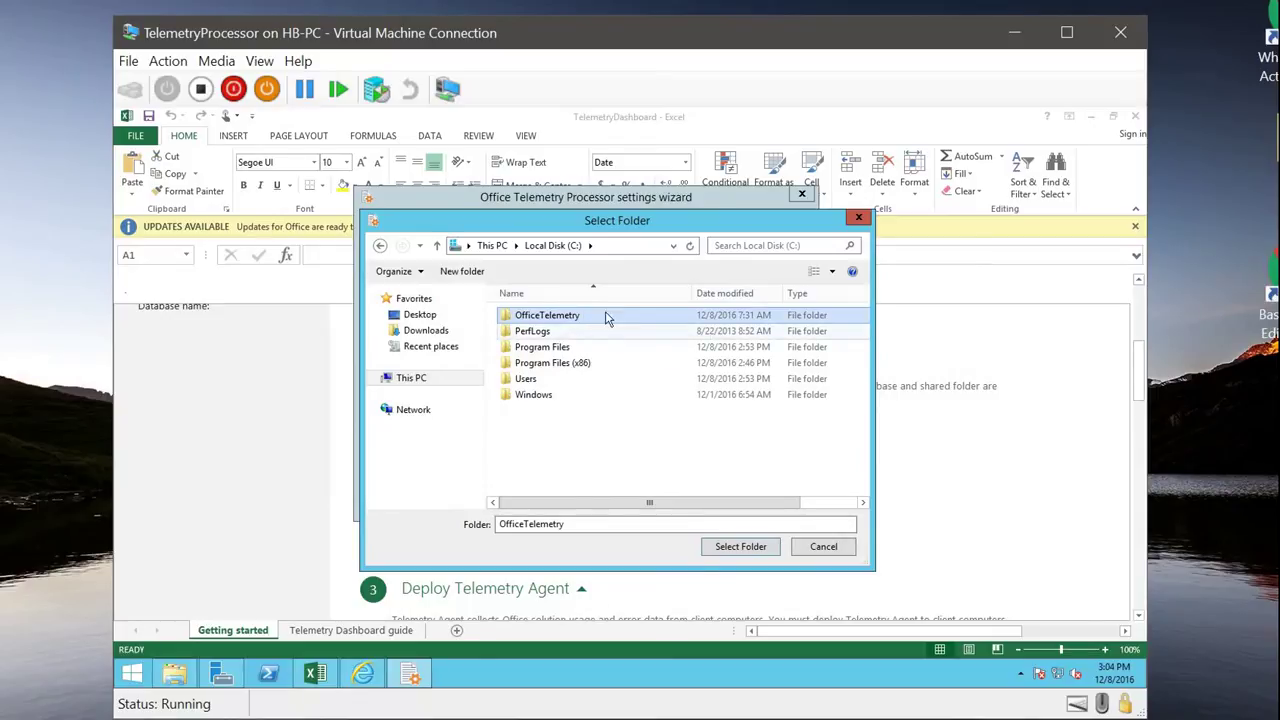
{"action": "double_click", "coordinate": [541, 318]}
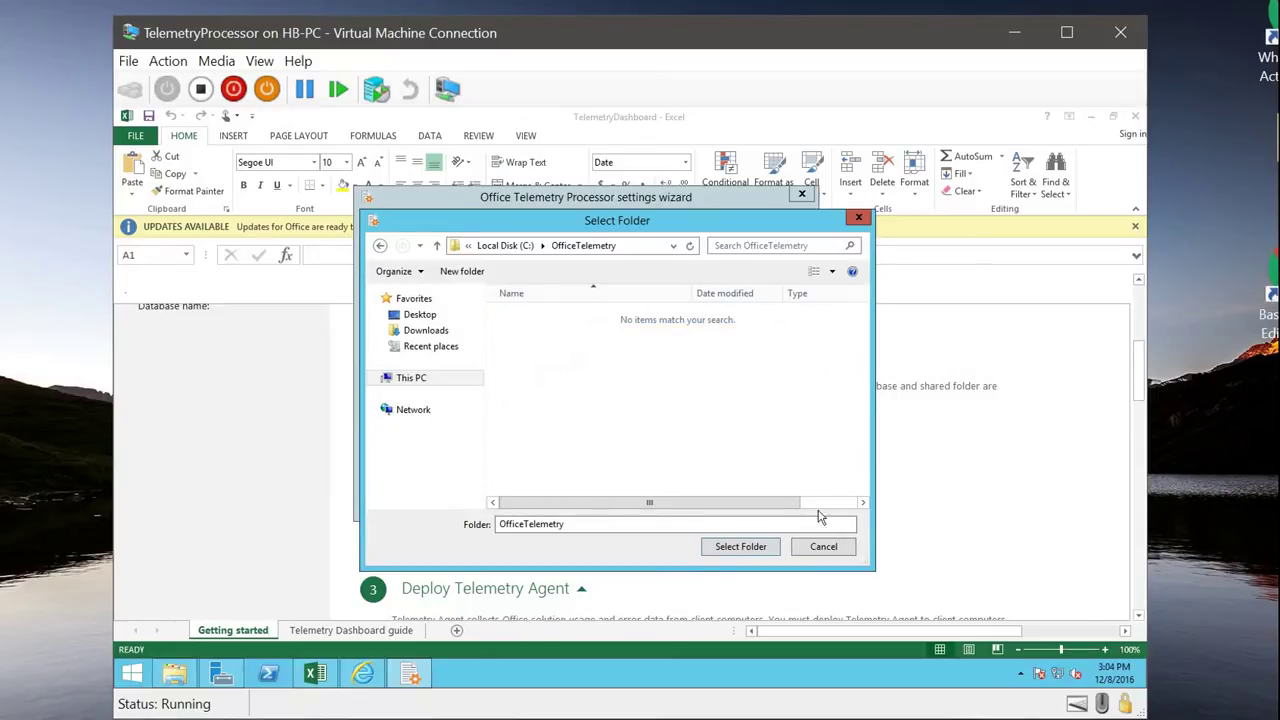
{"action": "left_click", "coordinate": [725, 549]}
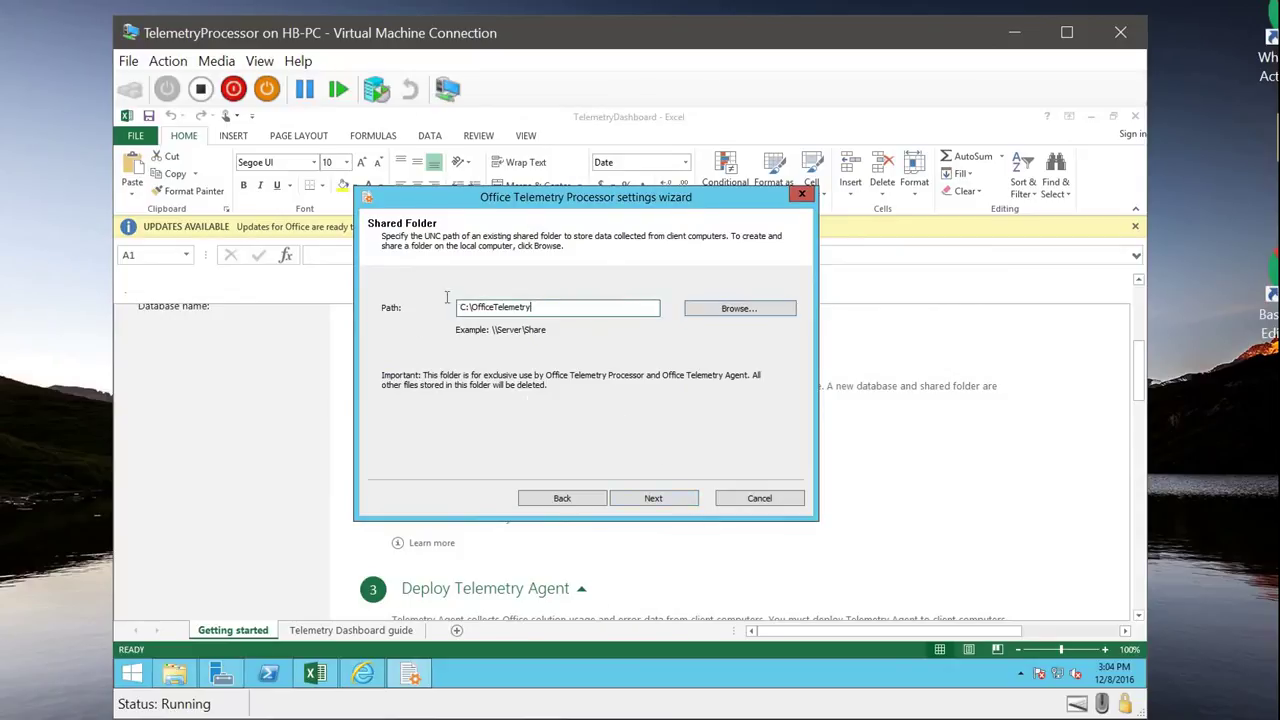
Step: Share the folder with permissions, decline CEIP, and complete the configuration
{"action": "left_click", "coordinate": [656, 503]}
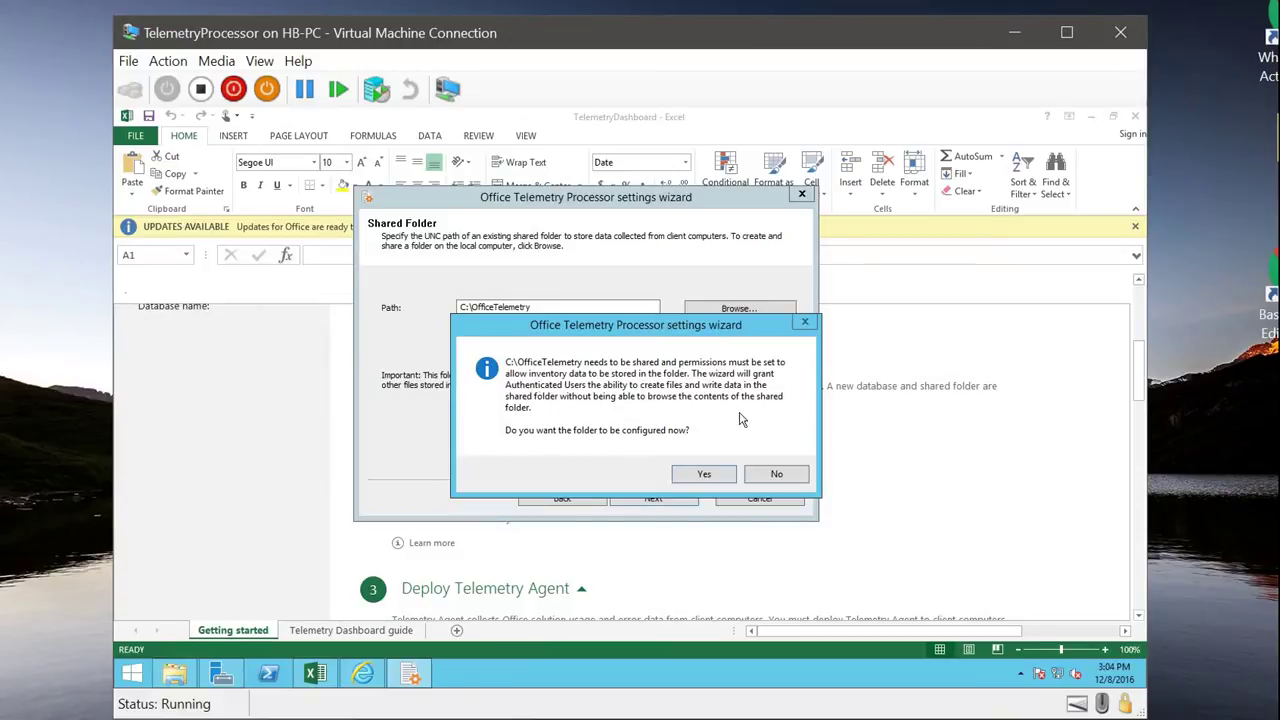
{"action": "left_click", "coordinate": [714, 478]}
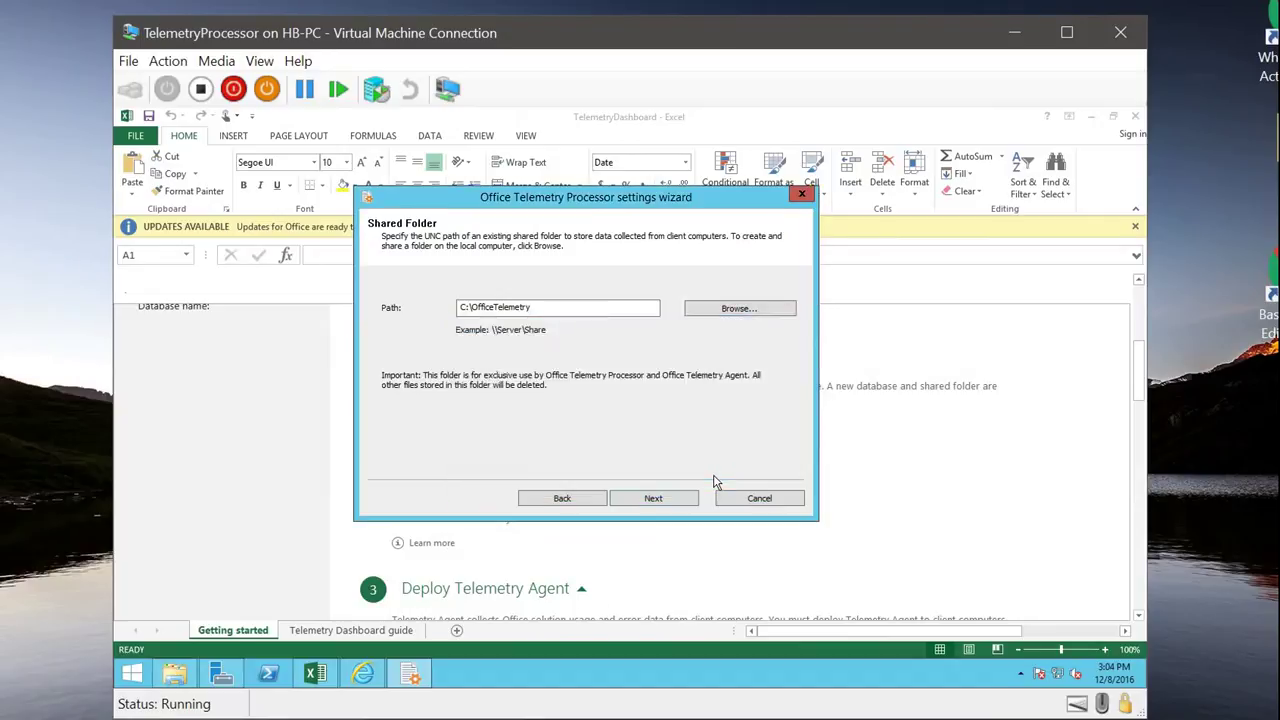
{"action": "left_click", "coordinate": [652, 499]}
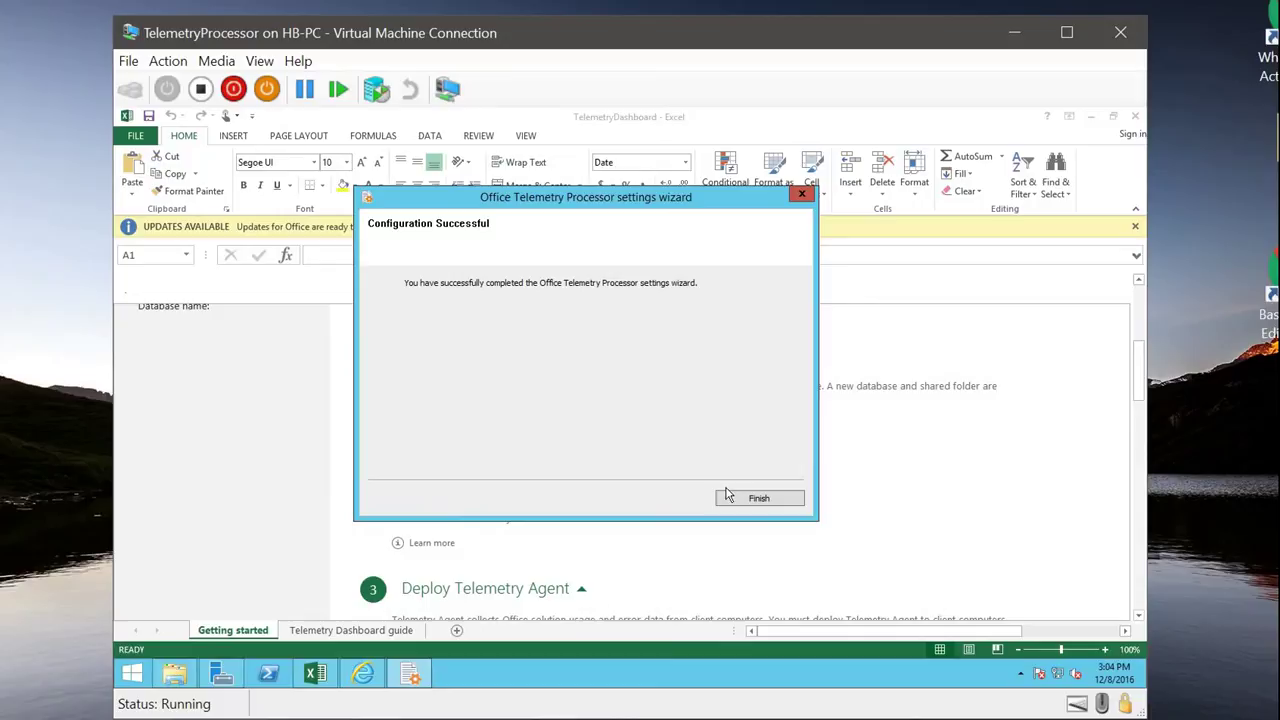
Step: Close the finished wizard and scroll to the Deploy and Configure Telemetry Agent steps
{"action": "left_click", "coordinate": [755, 499]}
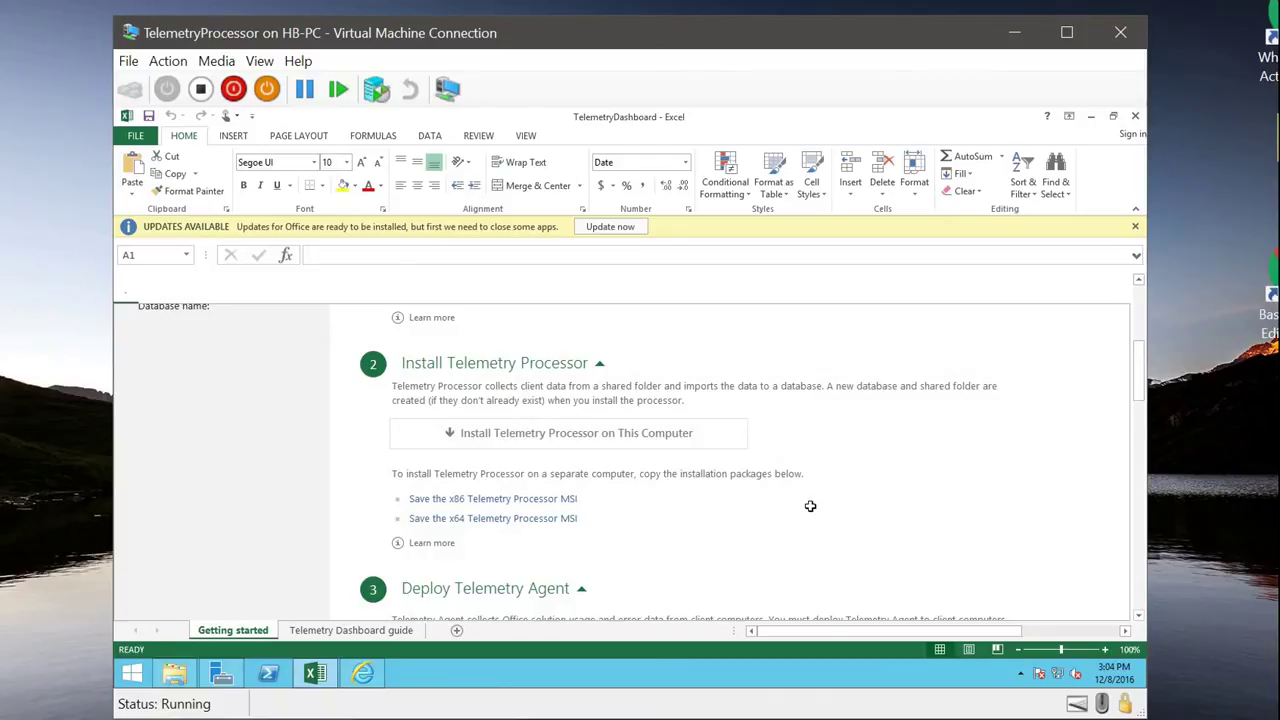
{"action": "scroll", "coordinate": [810, 506], "scroll_direction": "down", "scroll_amount": 5}
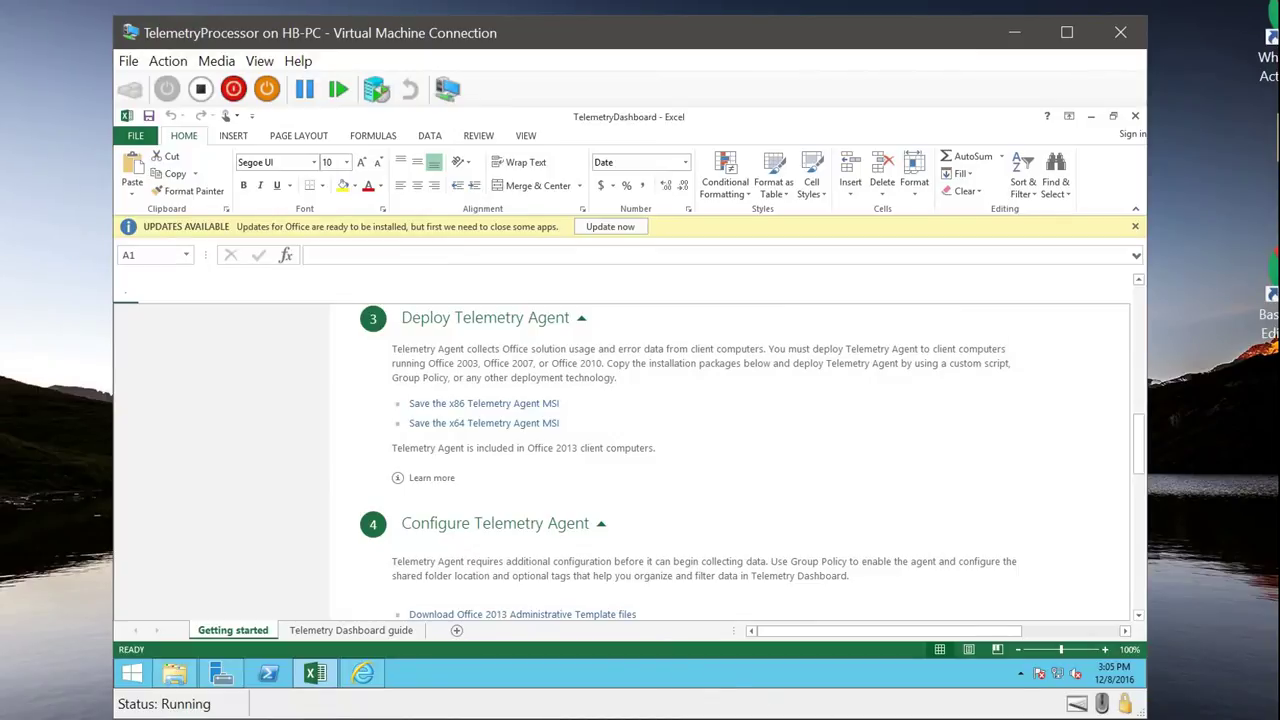
{"action": "mouse_move", "coordinate": [838, 716]}
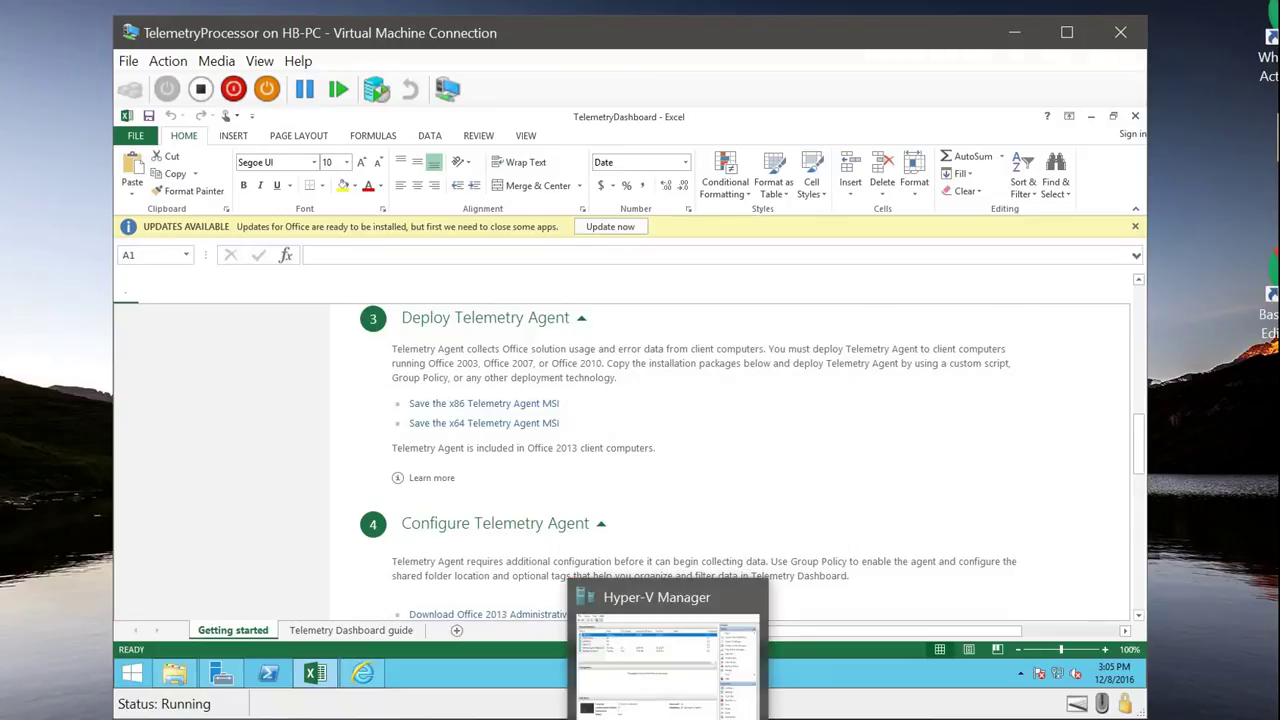
Step: Connect to the TelemetryAgent-Office2010 VM and sign in as LAB\Administrator with its password
{"action": "left_click", "coordinate": [670, 660]}
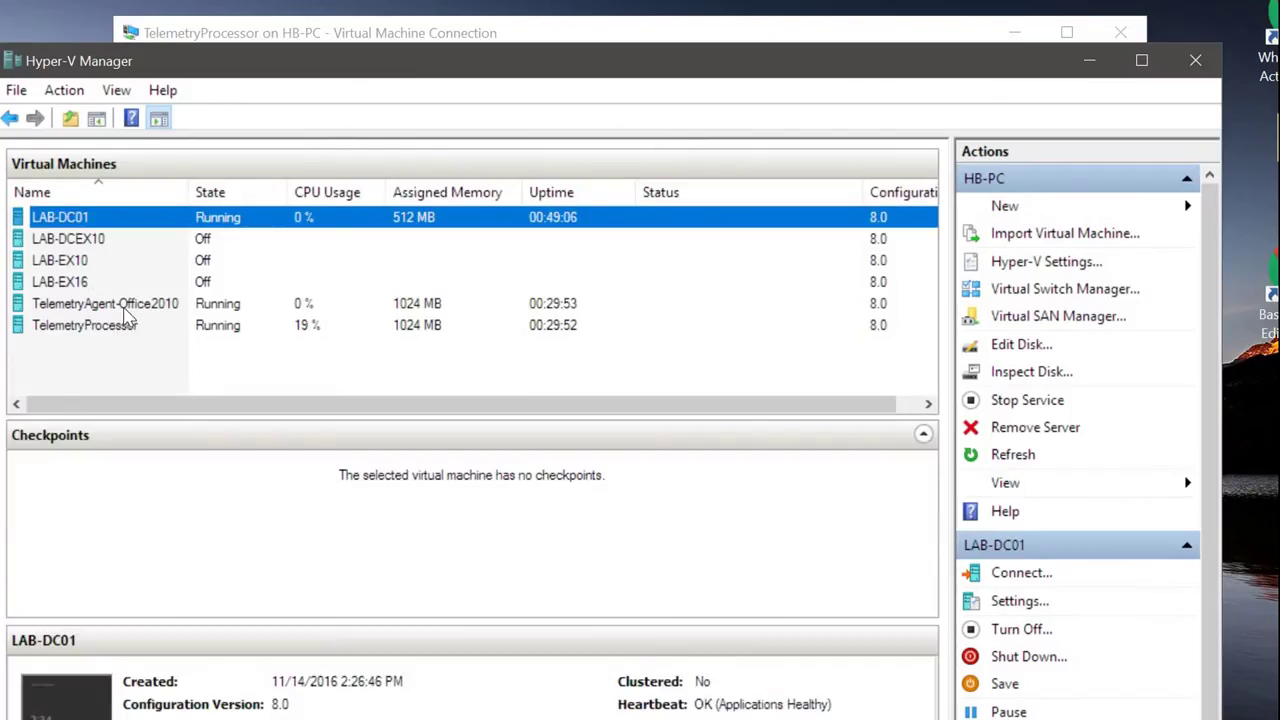
{"action": "right_click", "coordinate": [128, 303]}
{"action": "left_click", "coordinate": [197, 314]}
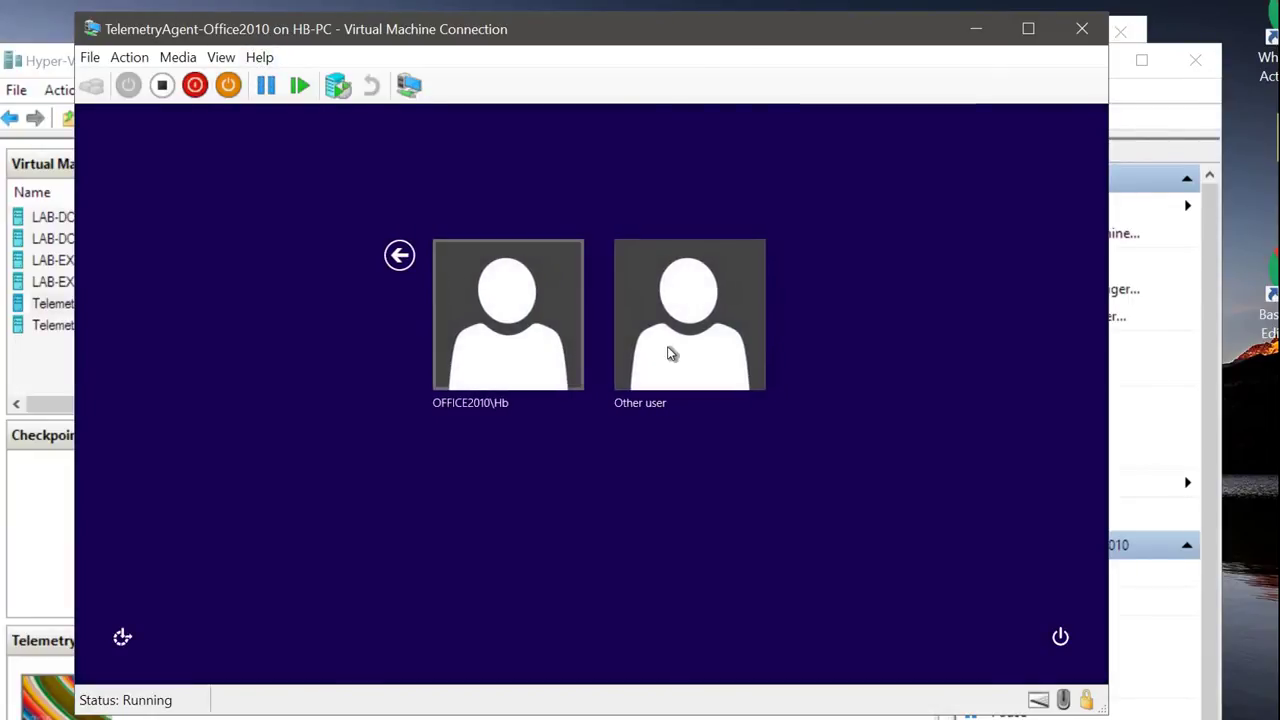
{"action": "left_click", "coordinate": [680, 352]}
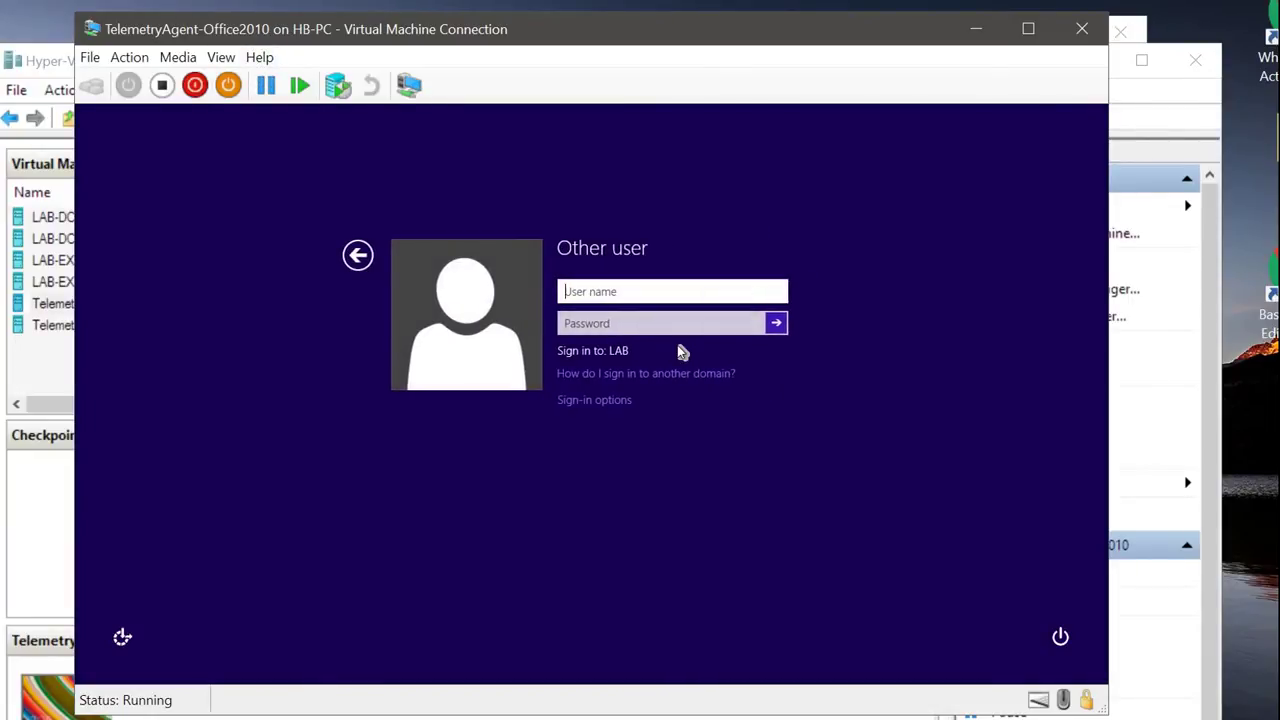
{"action": "type", "text": "LAB\\Administrator"}
{"action": "key", "text": "Tab"}
{"action": "type", "text": "•••"}
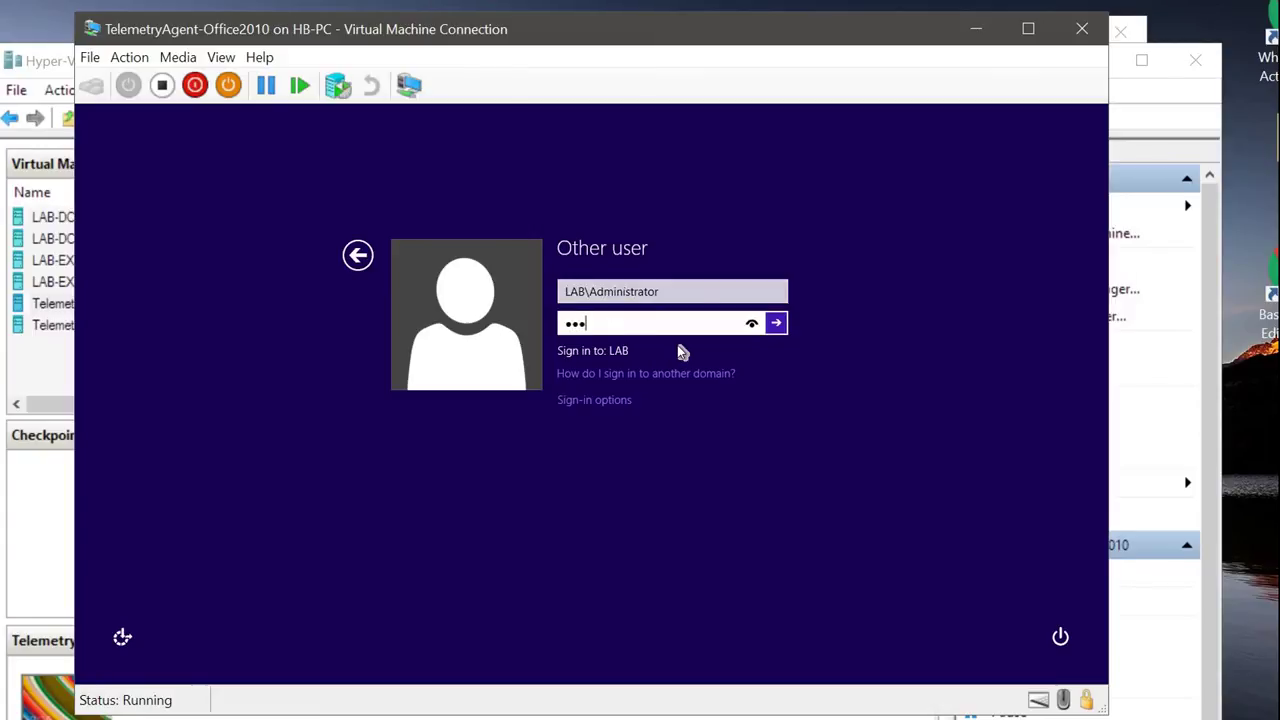
{"action": "key", "text": "Return"}
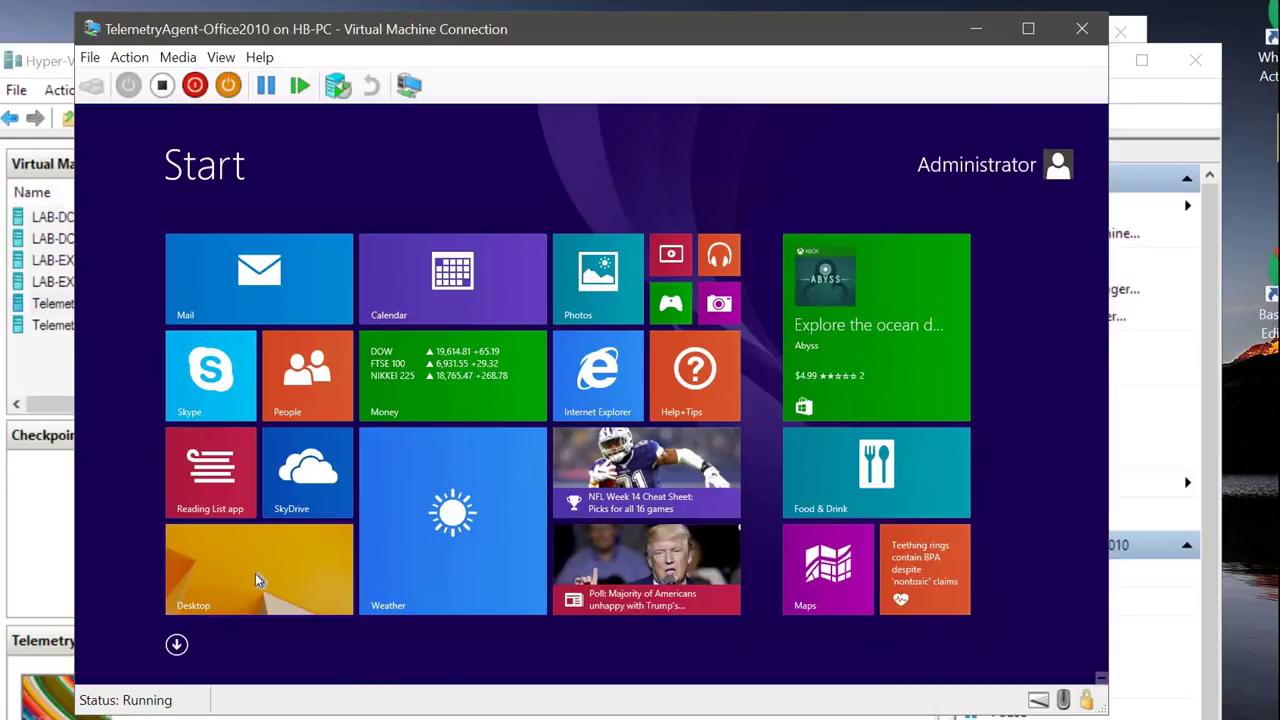
Step: Confirm Microsoft Office Professional Plus 2010 is listed in Programs and Features, then close it
{"action": "left_click", "coordinate": [274, 603]}
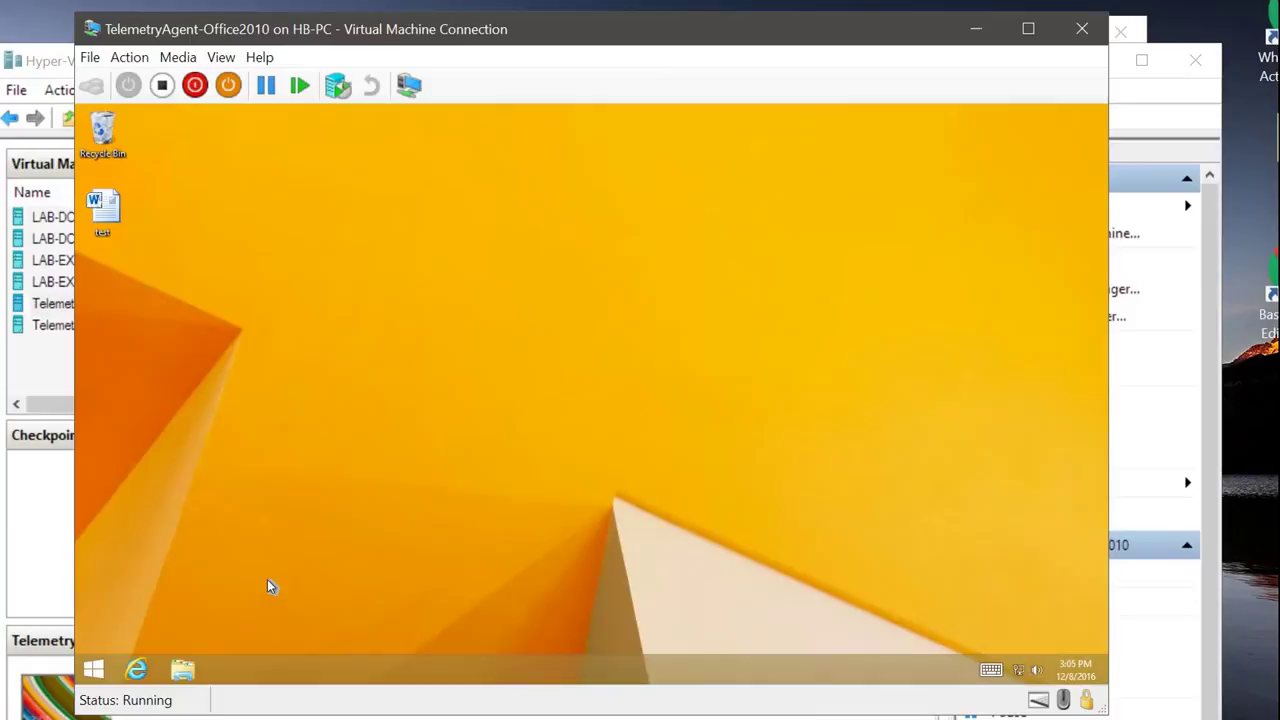
{"action": "right_click", "coordinate": [94, 670]}
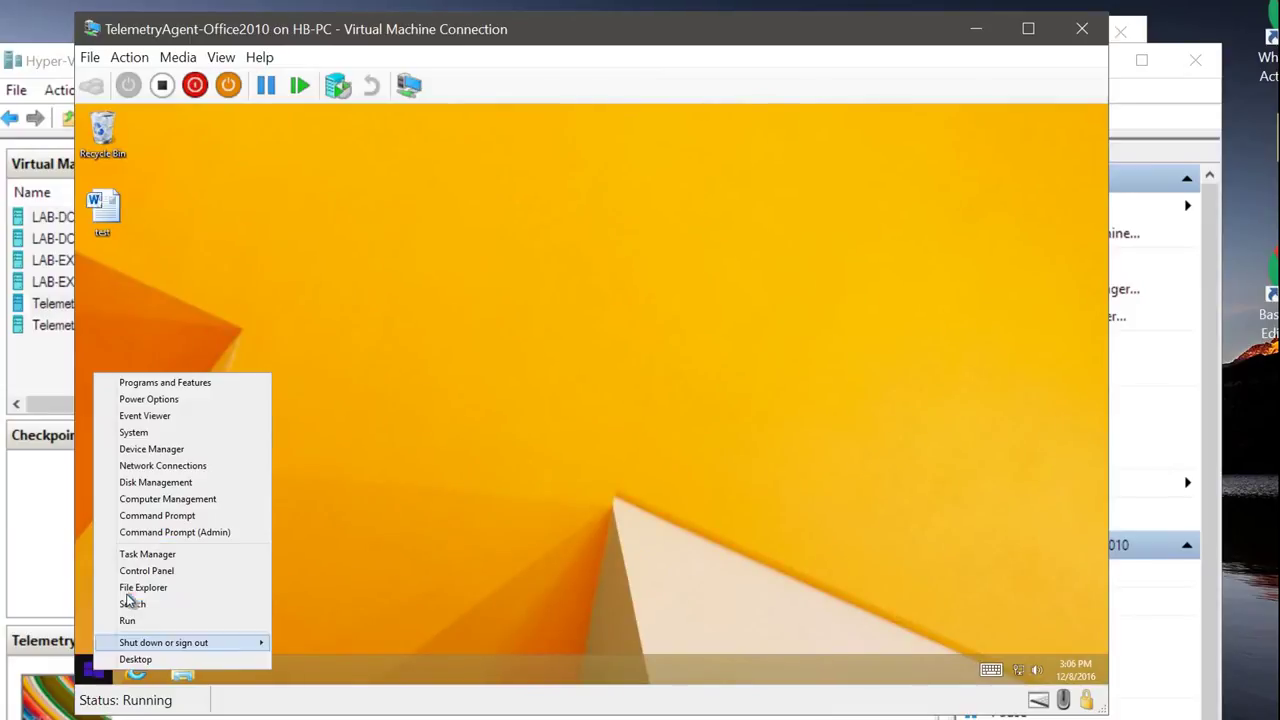
{"action": "left_click", "coordinate": [135, 571]}
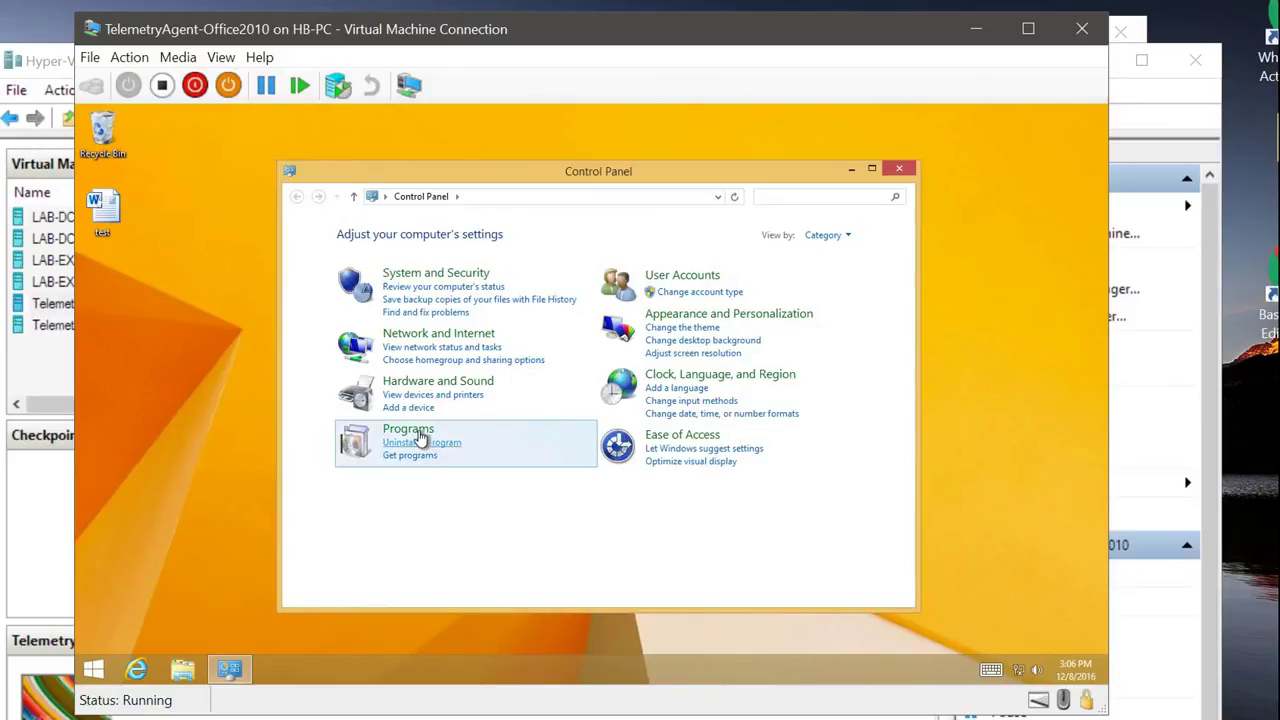
{"action": "left_click", "coordinate": [420, 445]}
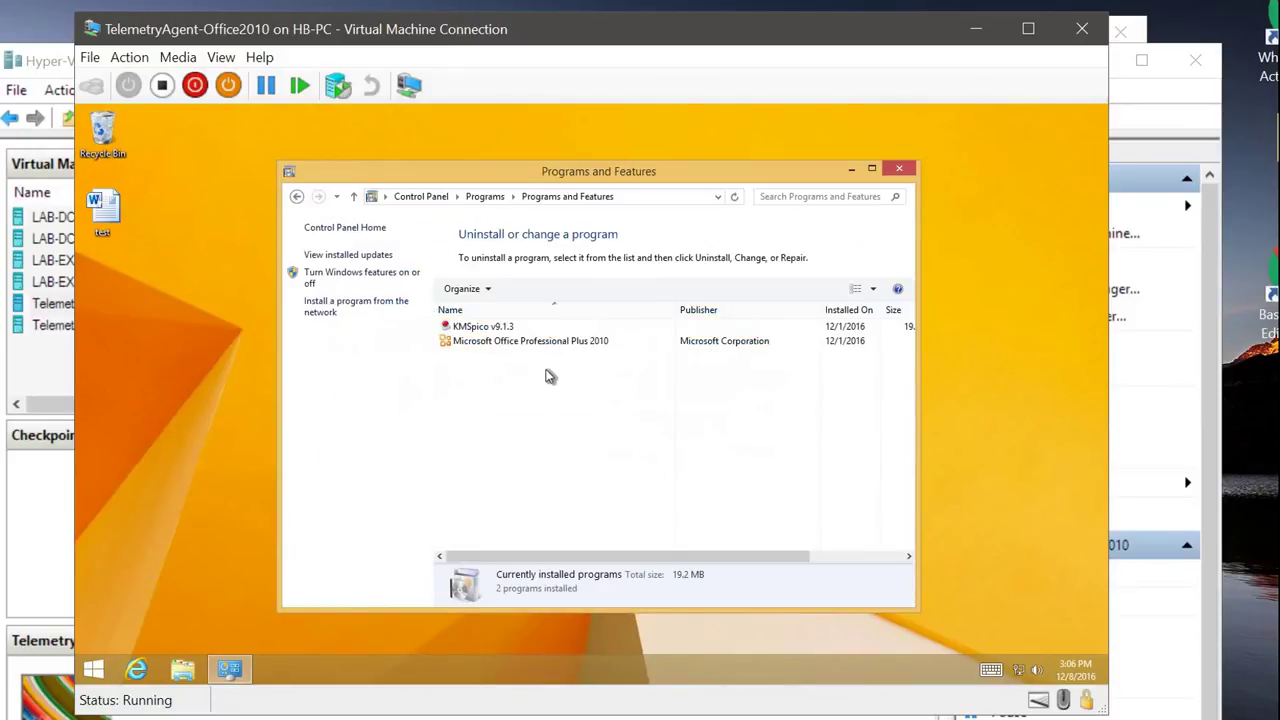
{"action": "left_click", "coordinate": [552, 341]}
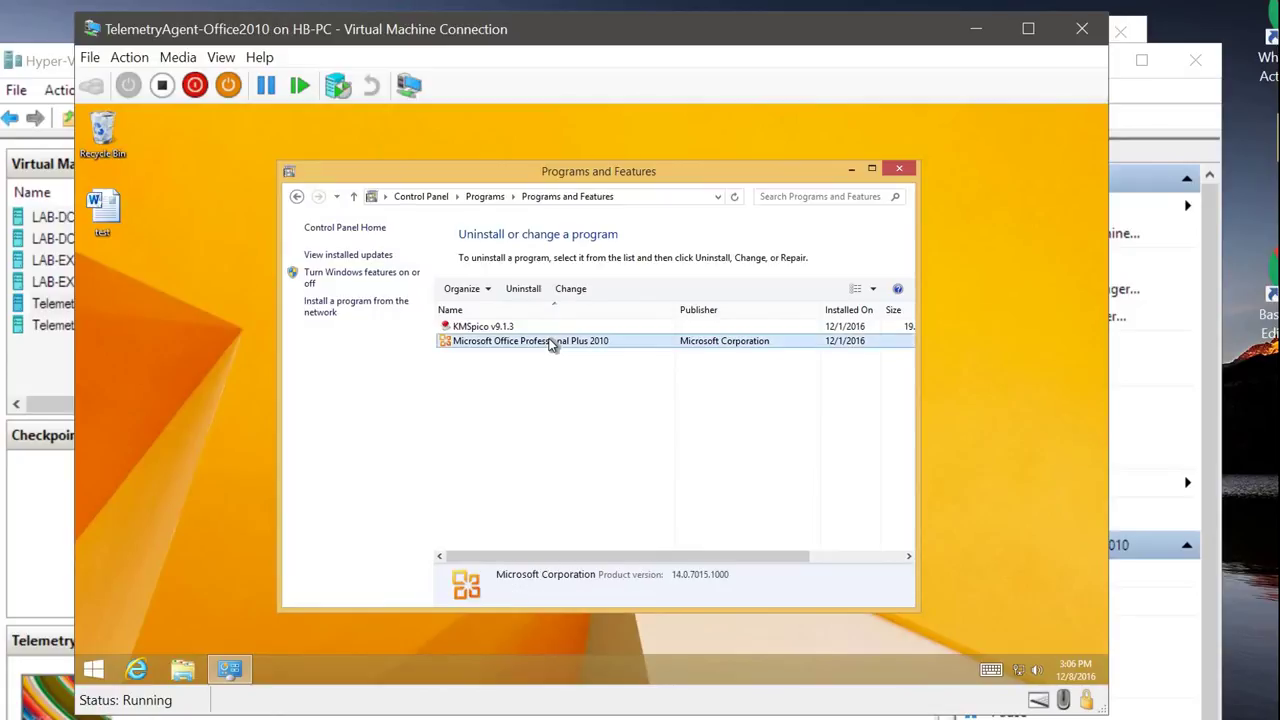
{"action": "left_click", "coordinate": [899, 168]}
{"action": "left_click_drag", "start_coordinate": [333, 40], "coordinate": [580, 29]}
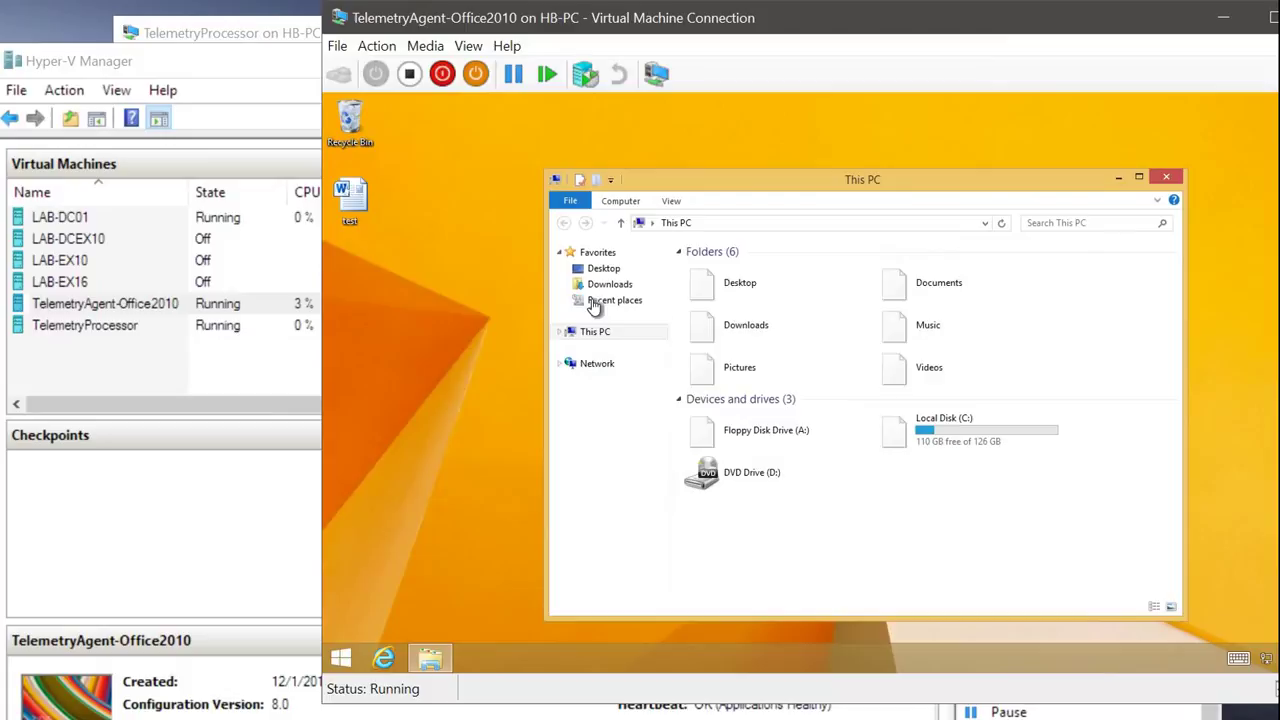
Step: Select the osmia64 installer in the VM's Downloads folder
{"action": "left_click", "coordinate": [609, 284]}
{"action": "left_click", "coordinate": [725, 272]}
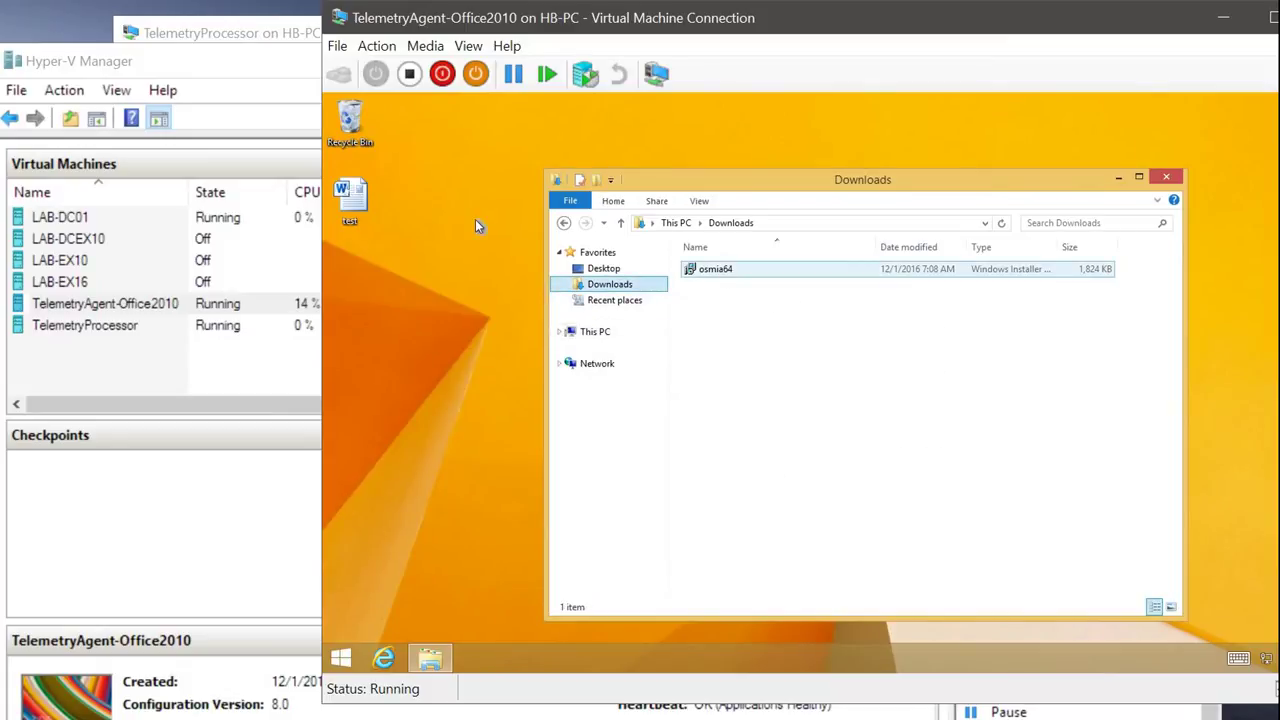
{"action": "left_click", "coordinate": [702, 268]}
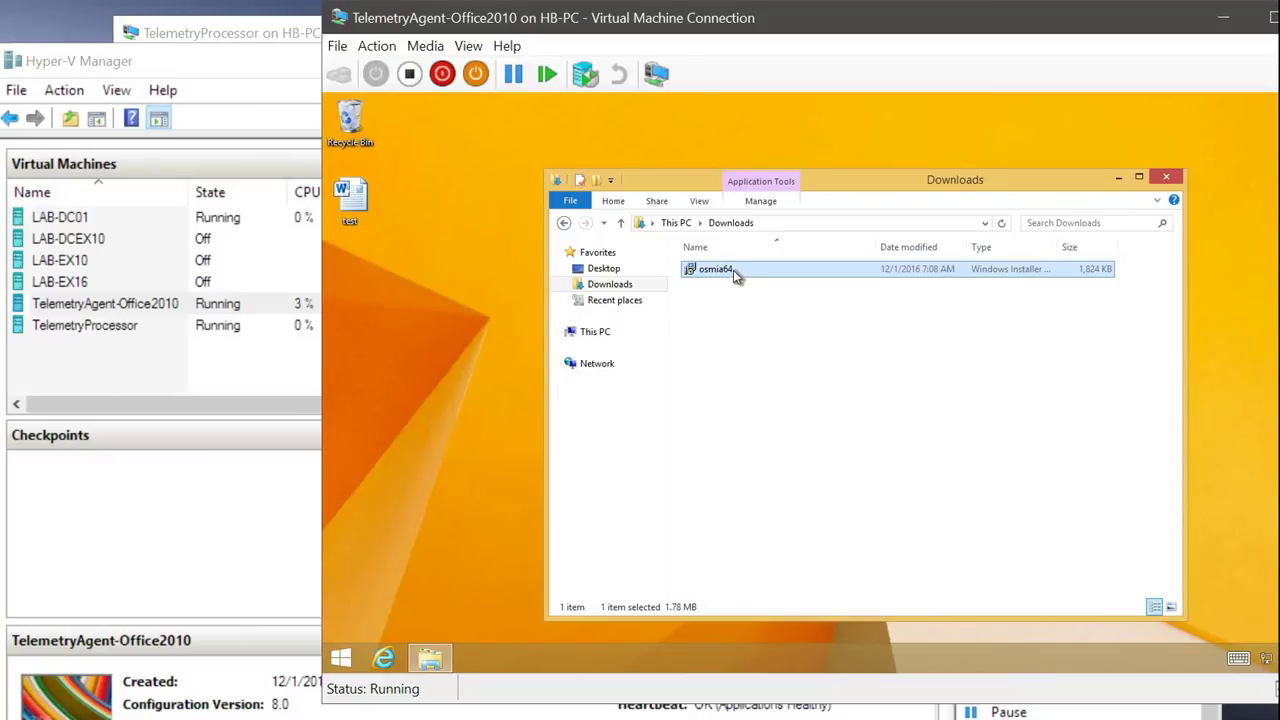
Step: Check System info confirming 64-bit Windows 8.1 Pro in domain lab.com
{"action": "right_click", "coordinate": [340, 657]}
{"action": "left_click", "coordinate": [734, 420]}
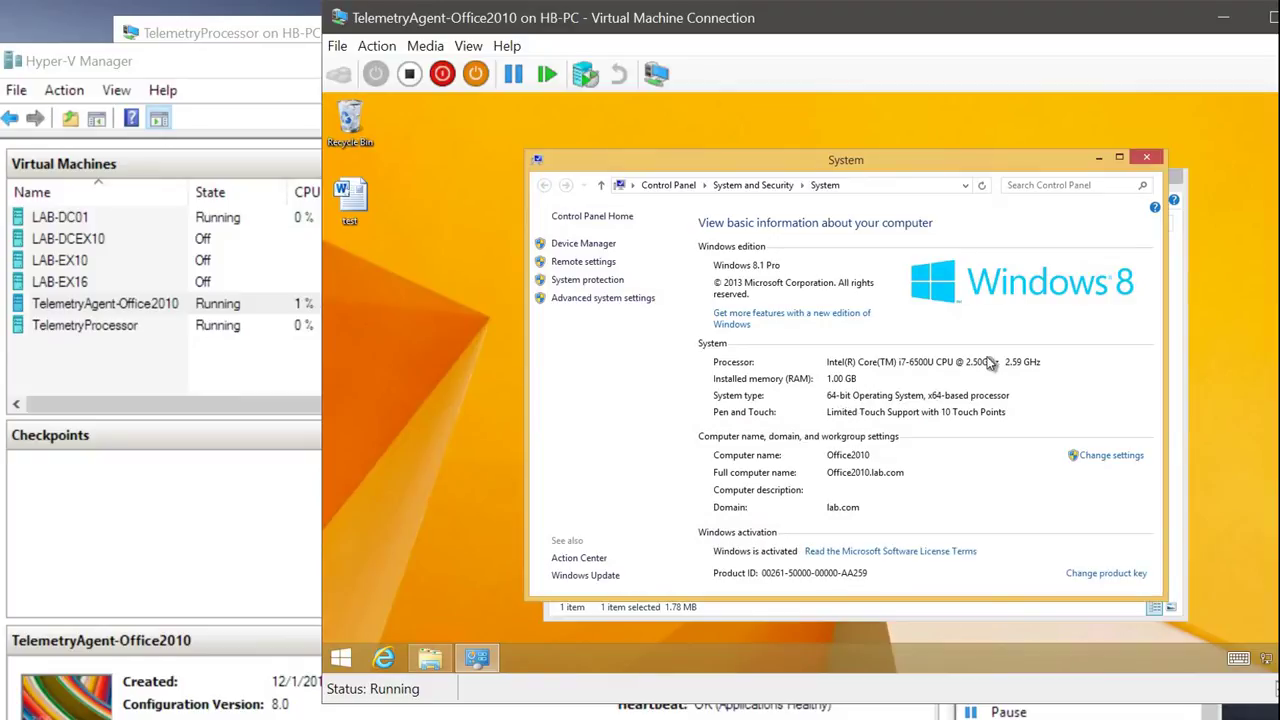
{"action": "left_click", "coordinate": [1147, 160]}
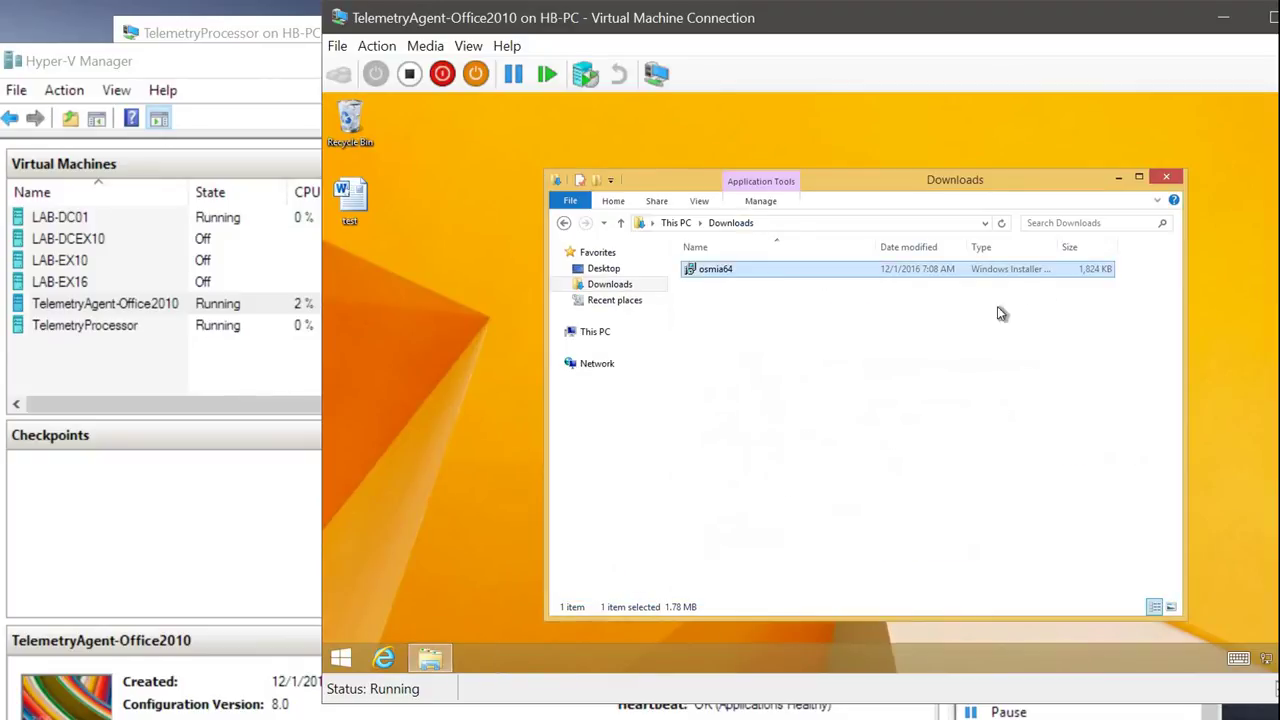
Step: Install the osmia64 package to set up the Office Telemetry Agent (x64)
{"action": "right_click", "coordinate": [728, 278]}
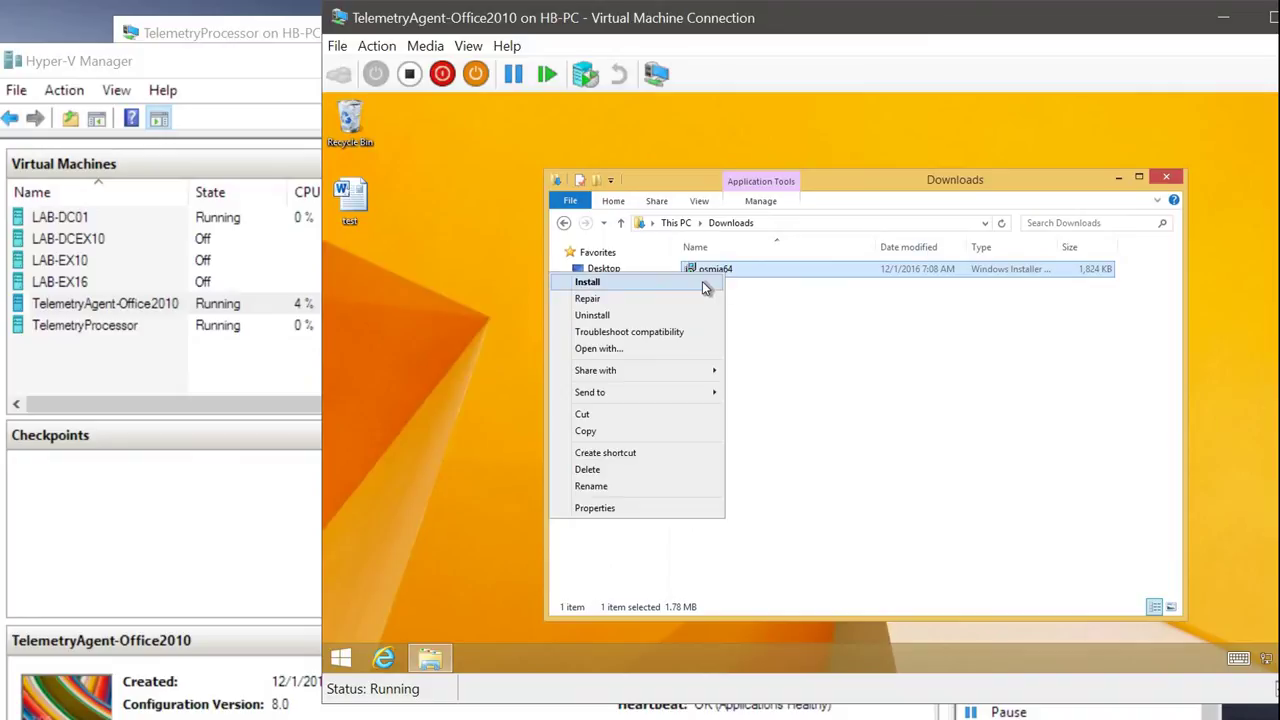
{"action": "left_click", "coordinate": [702, 281]}
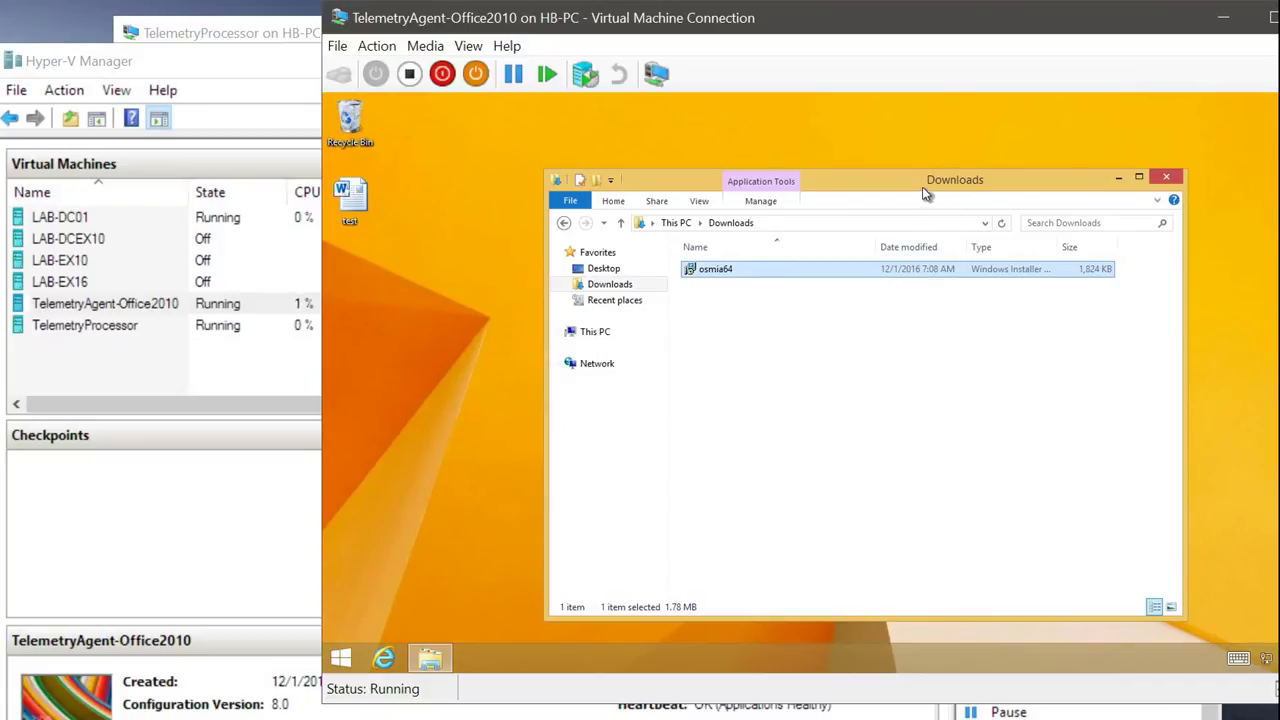
{"action": "left_click_drag", "start_coordinate": [922, 187], "coordinate": [840, 169]}
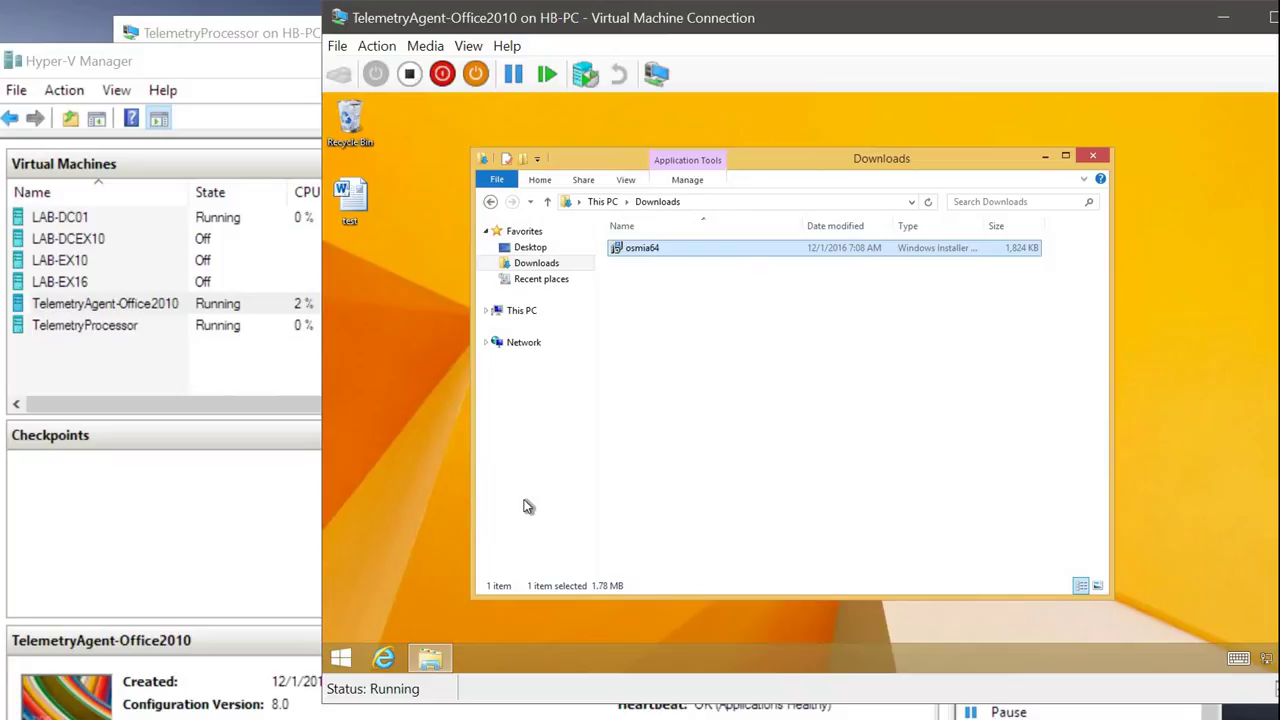
Step: Open Task Scheduler and browse to Task Scheduler Library > Microsoft > Office
{"action": "left_click", "coordinate": [341, 658]}
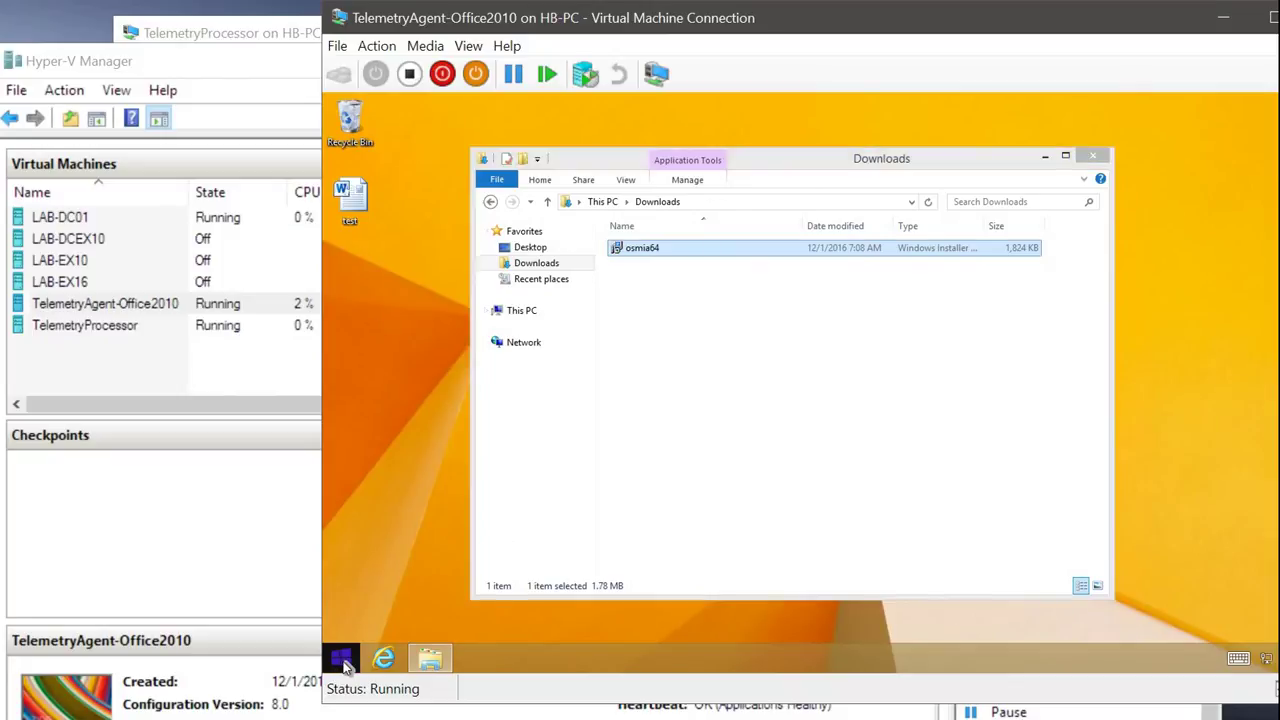
{"action": "type", "text": "task sch"}
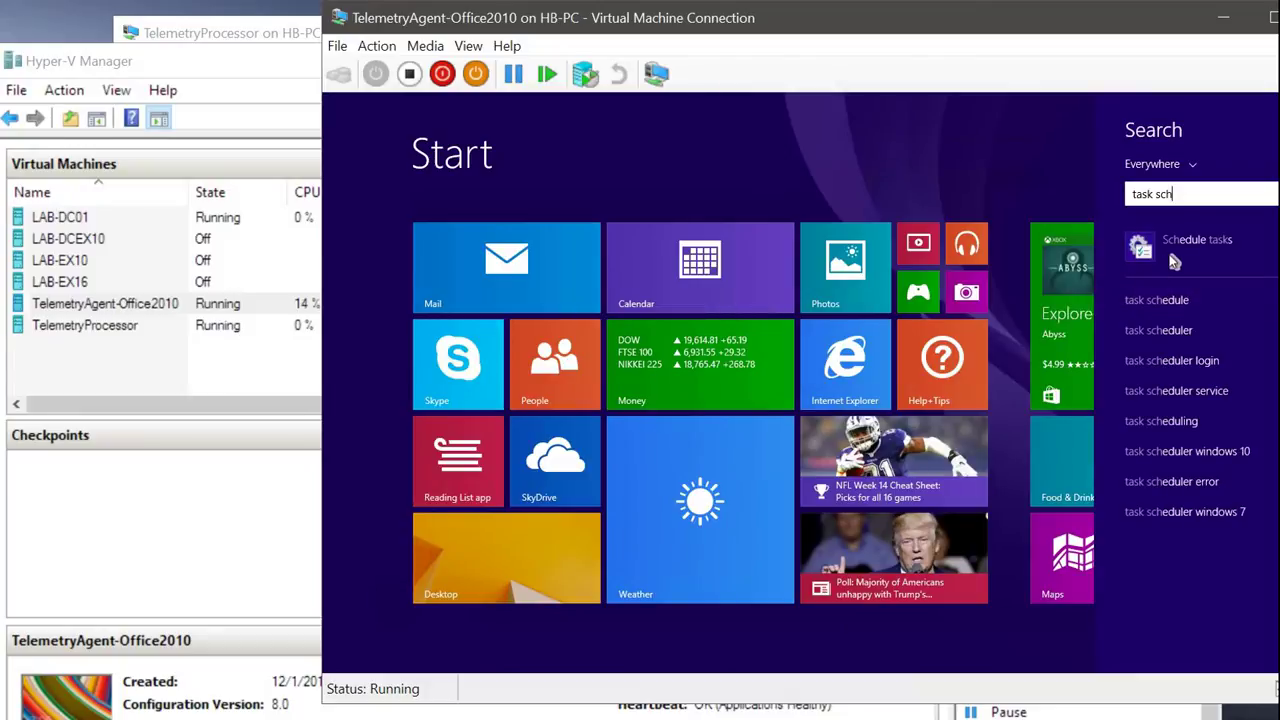
{"action": "key", "text": "Escape"}
{"action": "left_click_drag", "start_coordinate": [1006, 20], "coordinate": [895, 18]}
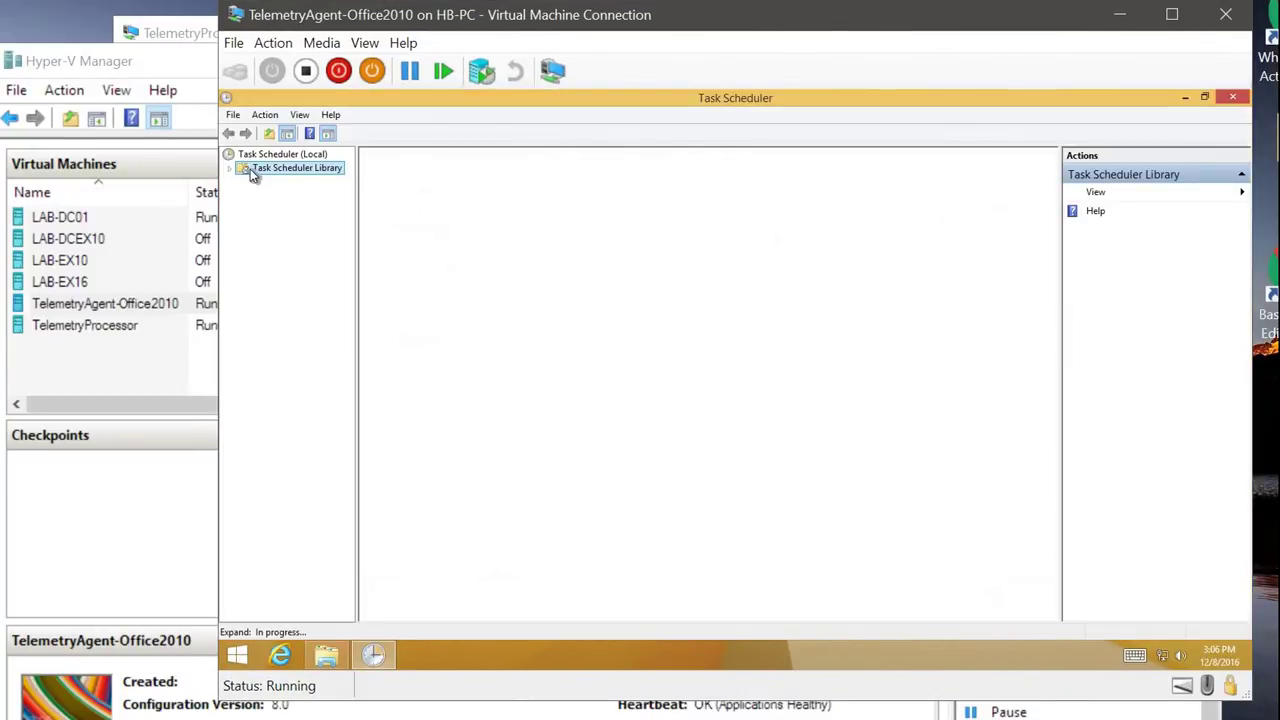
{"action": "left_click", "coordinate": [231, 170]}
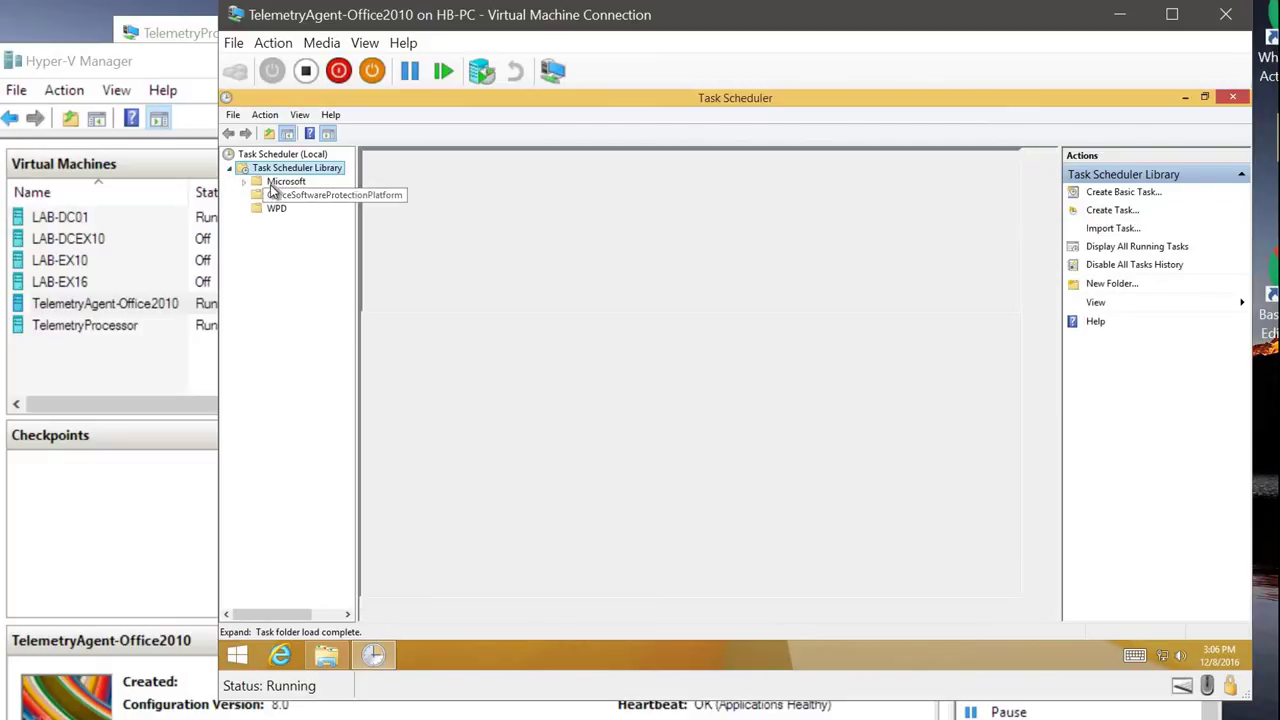
{"action": "left_click", "coordinate": [272, 182]}
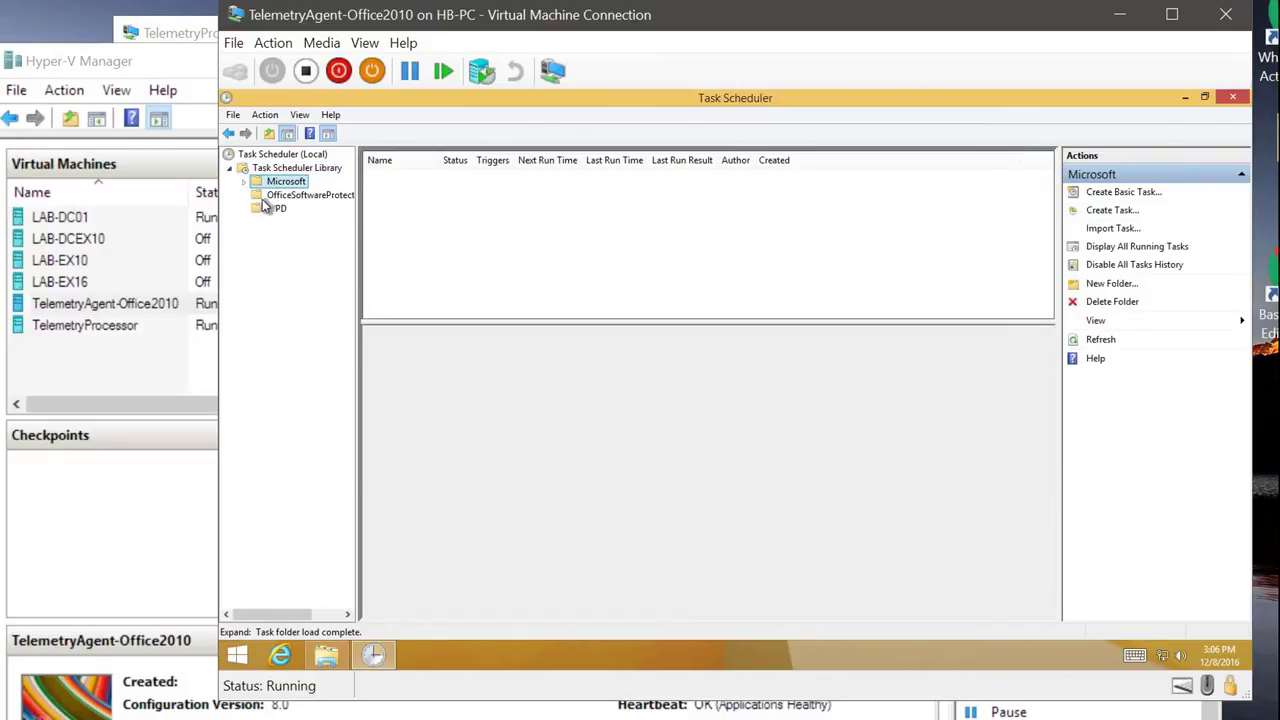
{"action": "left_click", "coordinate": [243, 183]}
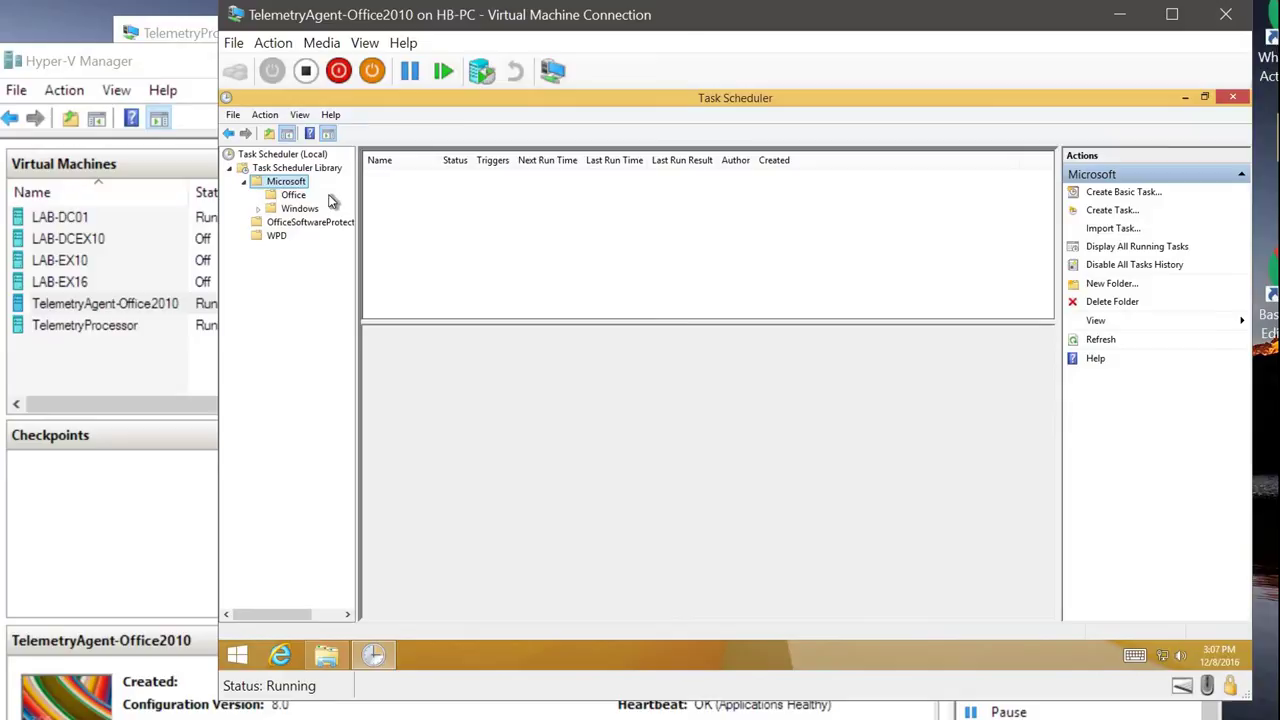
{"action": "left_click", "coordinate": [293, 195]}
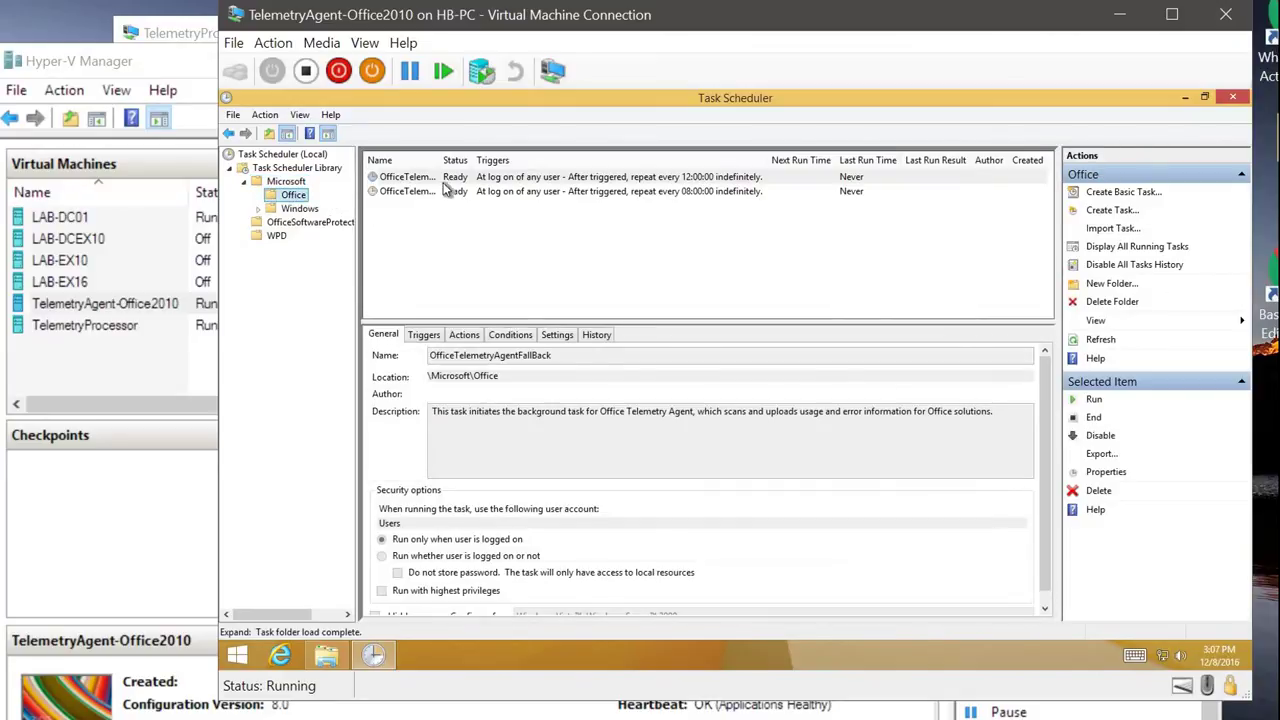
Step: Compare the OfficeTelemetryAgentFallBack and OfficeTelemetryAgentLogOn tasks' descriptions and logon triggers
{"action": "left_click_drag", "start_coordinate": [442, 160], "coordinate": [530, 162]}
{"action": "left_click", "coordinate": [481, 193]}
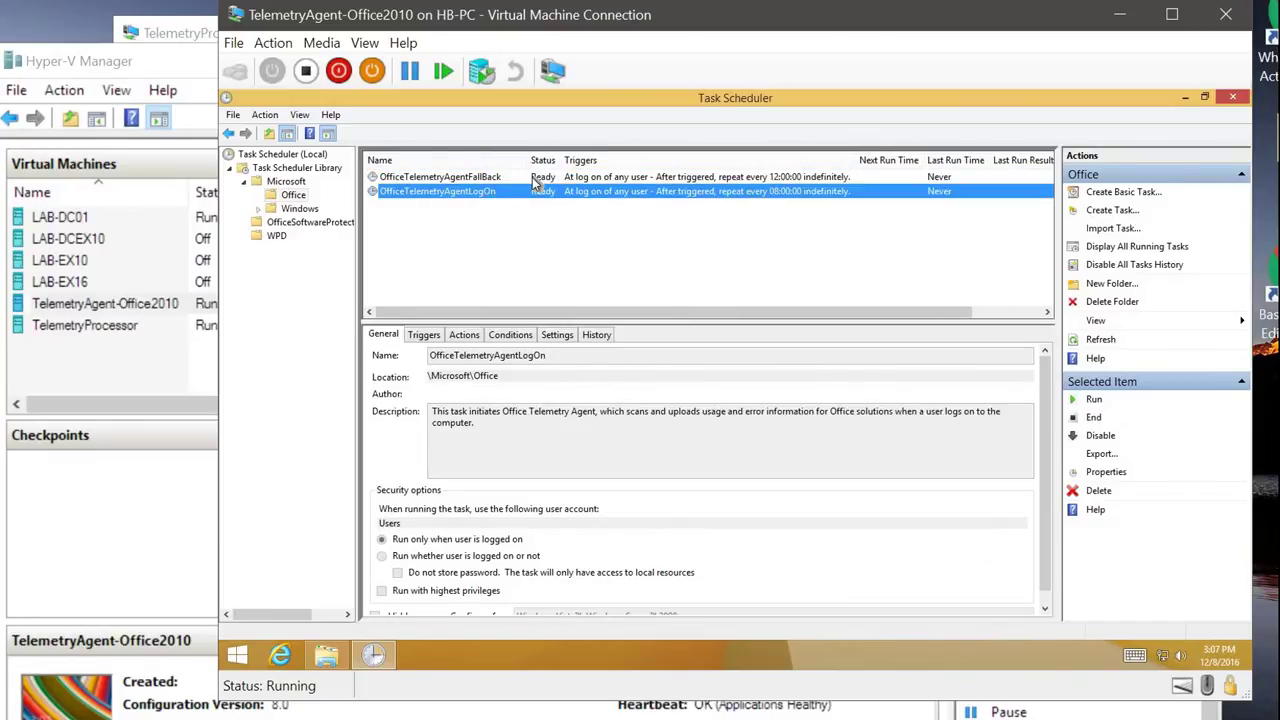
{"action": "left_click", "coordinate": [577, 176]}
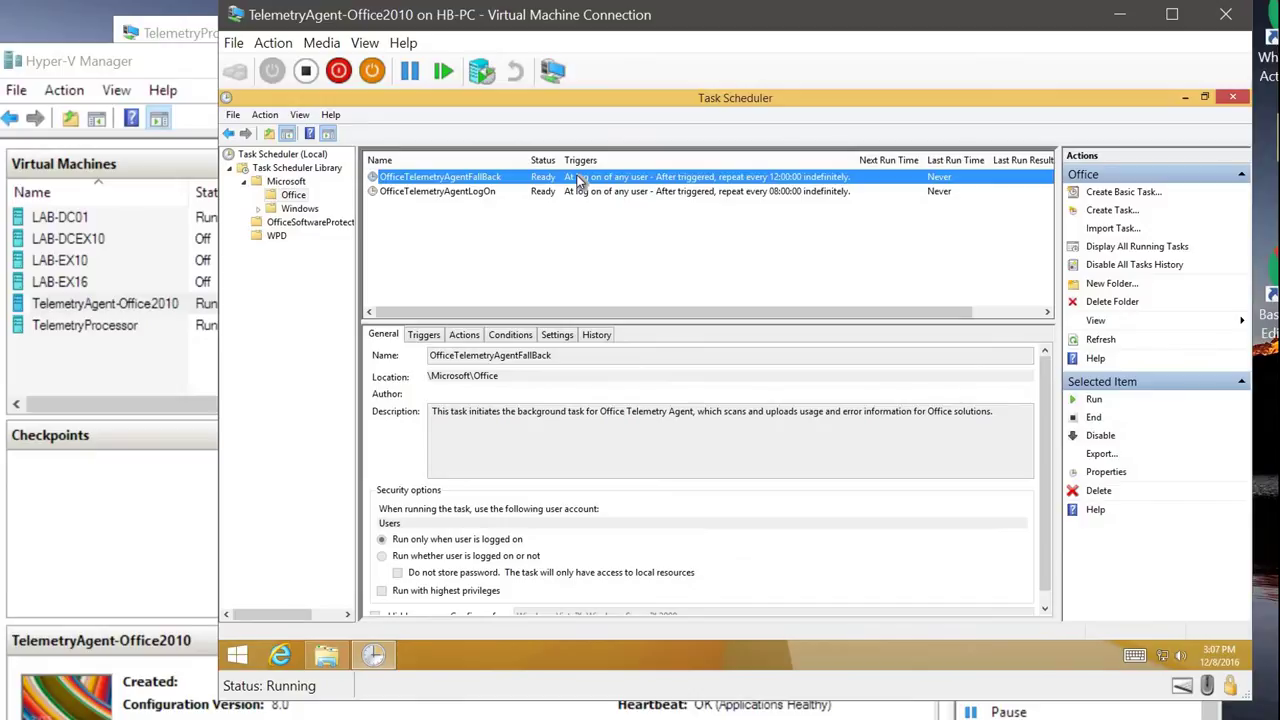
{"action": "left_click", "coordinate": [598, 191]}
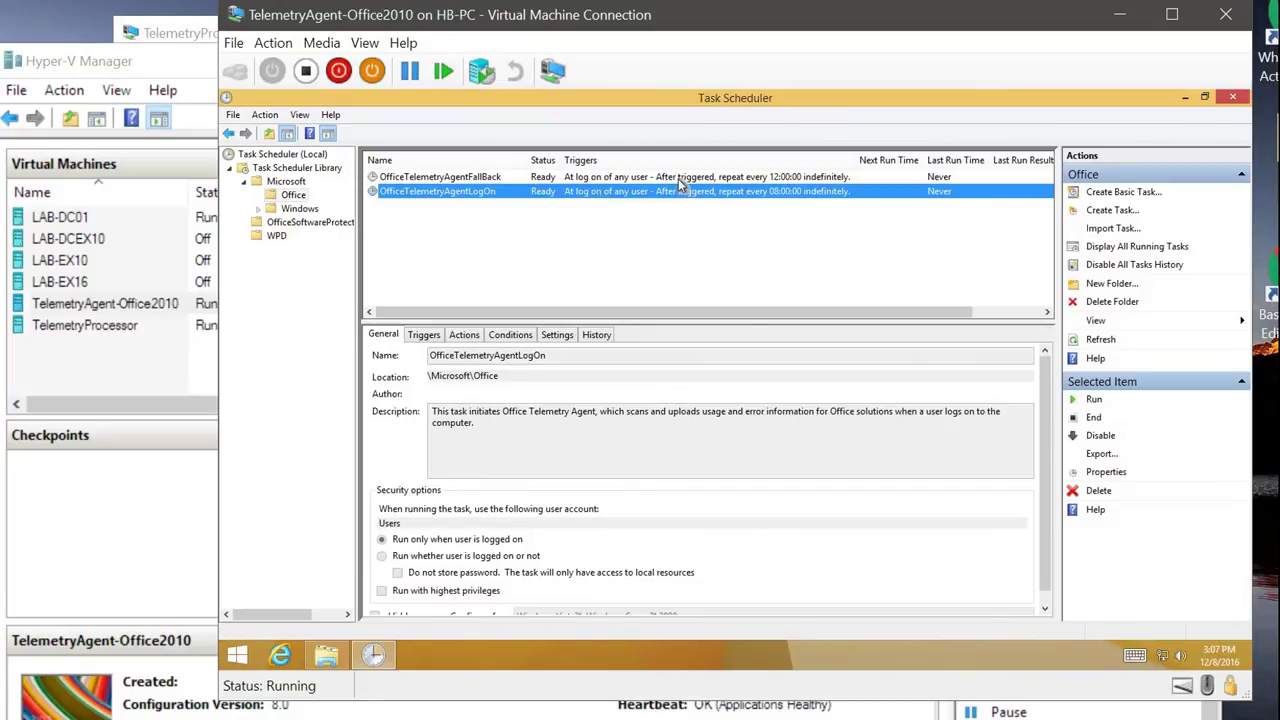
{"action": "left_click", "coordinate": [806, 178]}
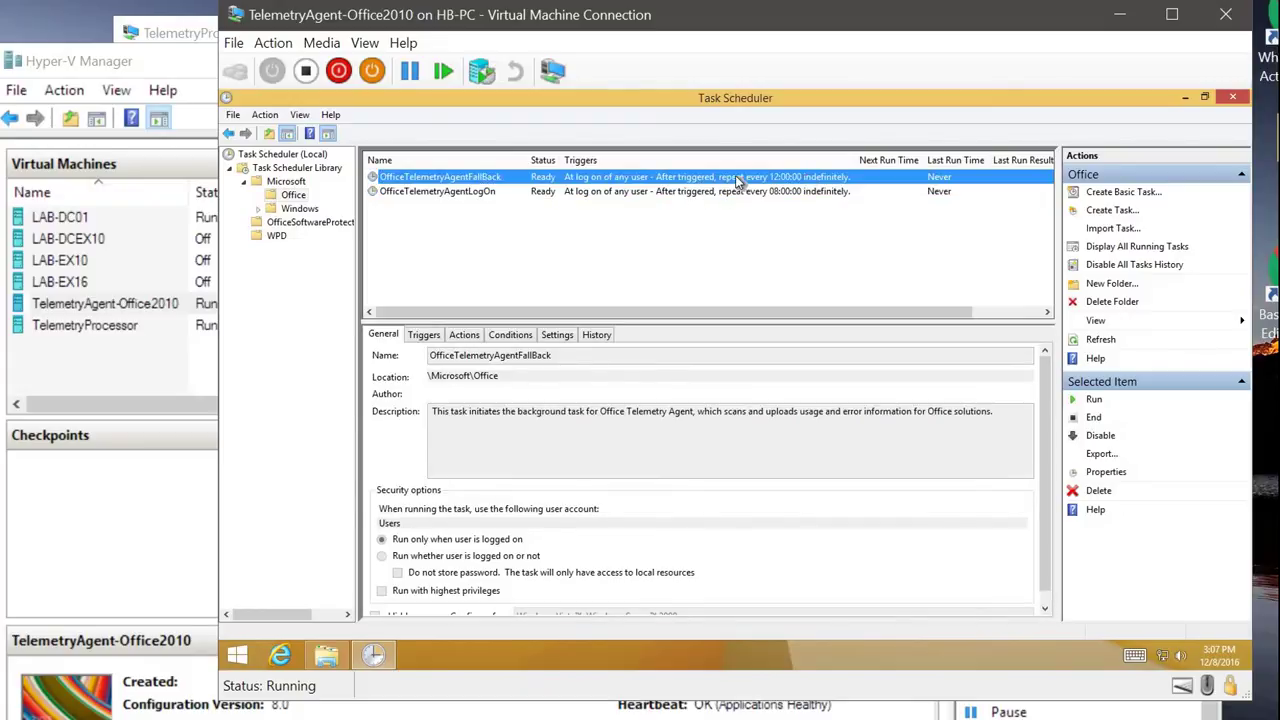
{"action": "left_click", "coordinate": [784, 191]}
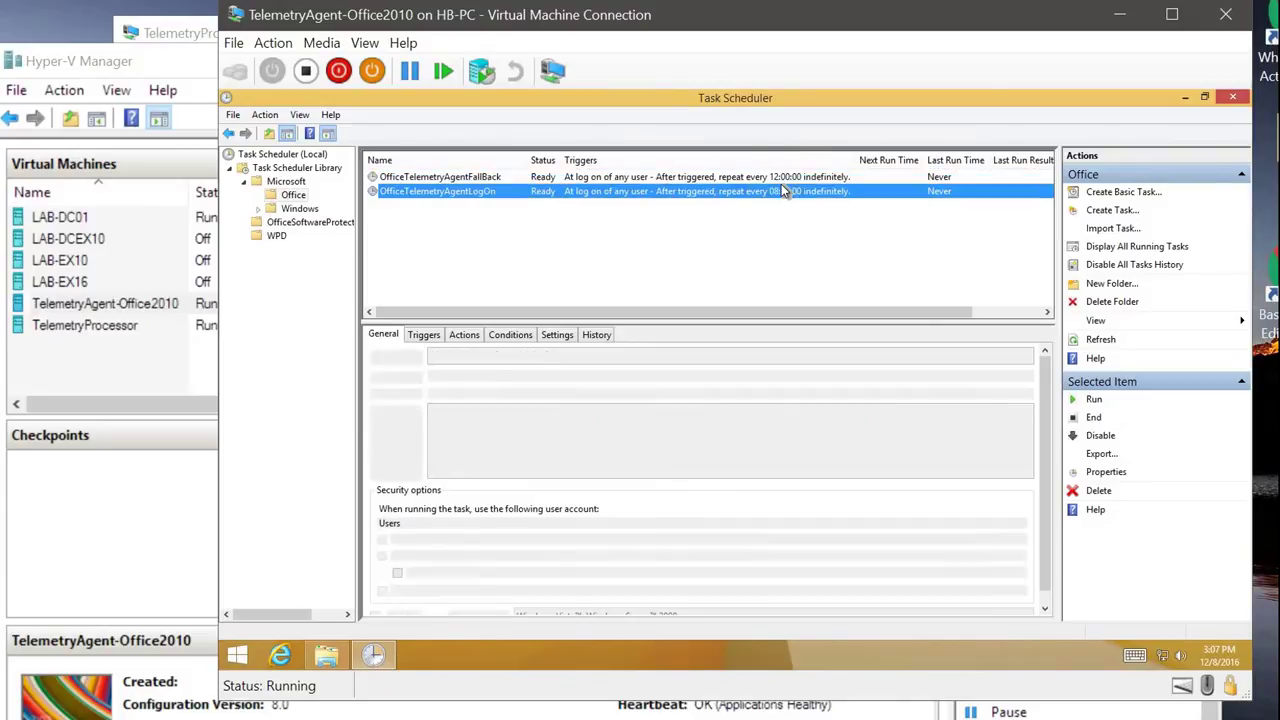
{"action": "left_click", "coordinate": [774, 173]}
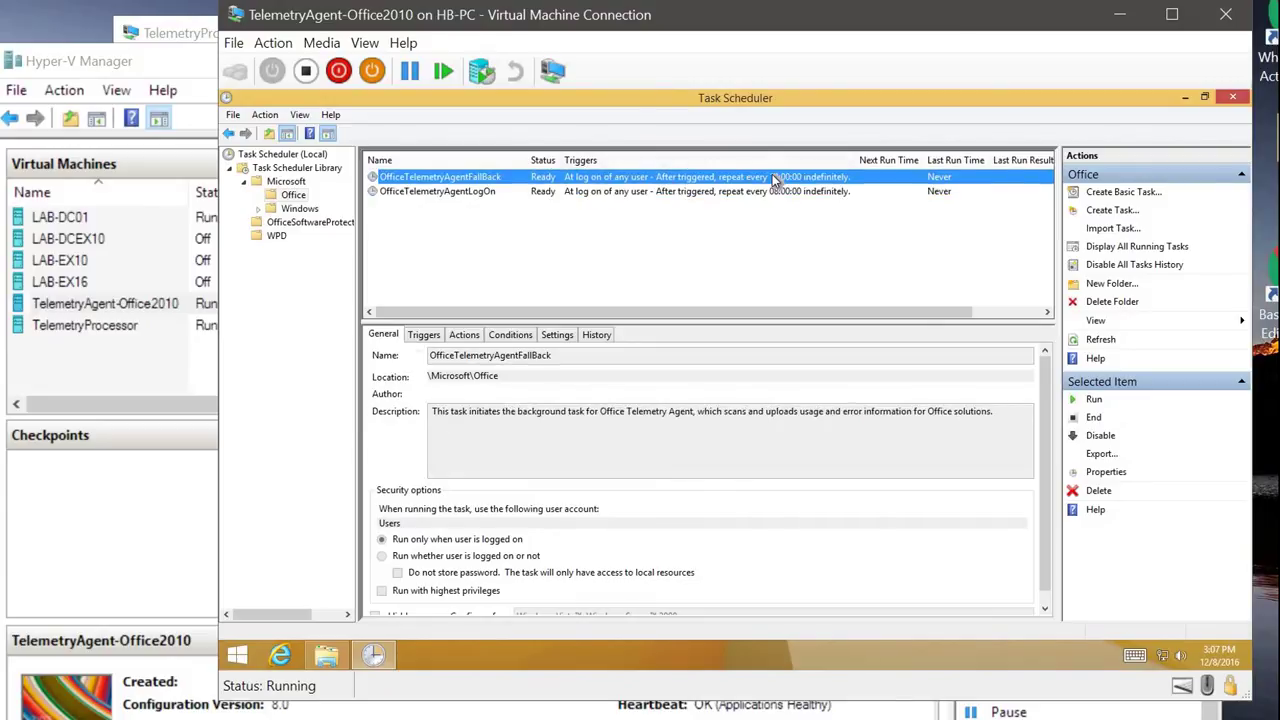
{"action": "key", "text": "Down"}
{"action": "left_click", "coordinate": [771, 177]}
{"action": "left_click", "coordinate": [687, 191]}
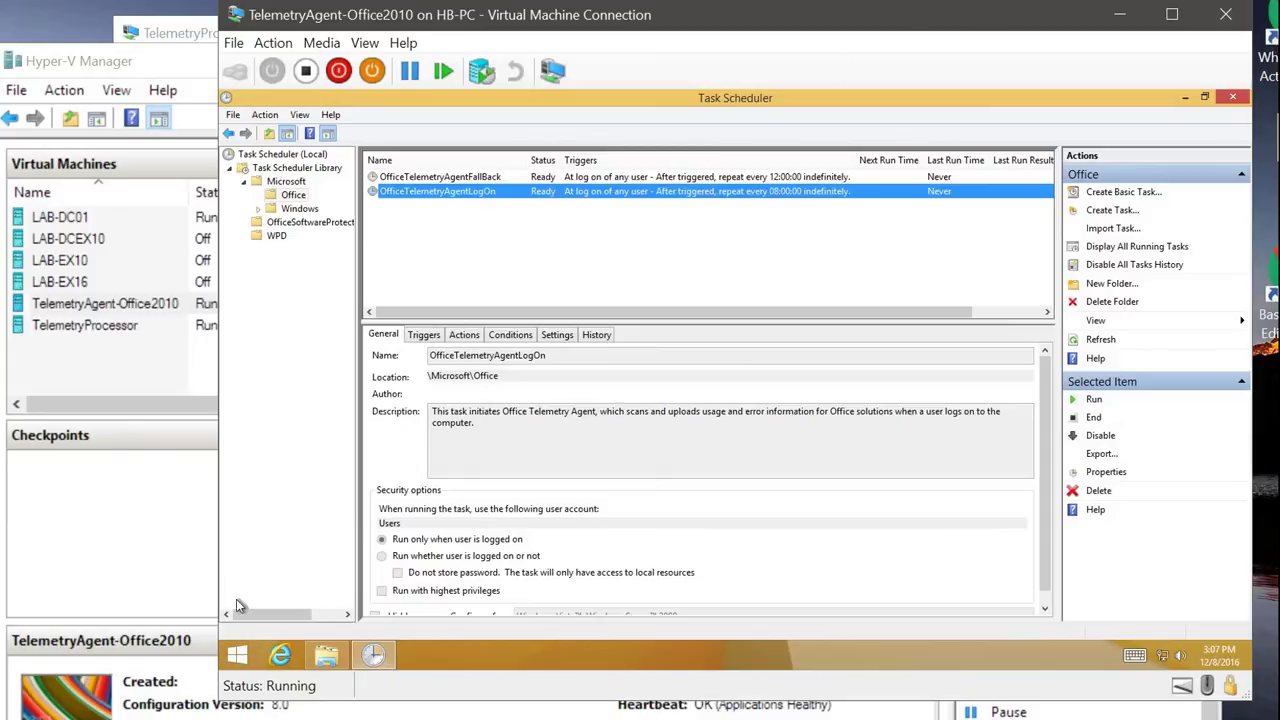
Step: Launch Excel 2010 and enter Testing in cell A1
{"action": "left_click", "coordinate": [240, 653]}
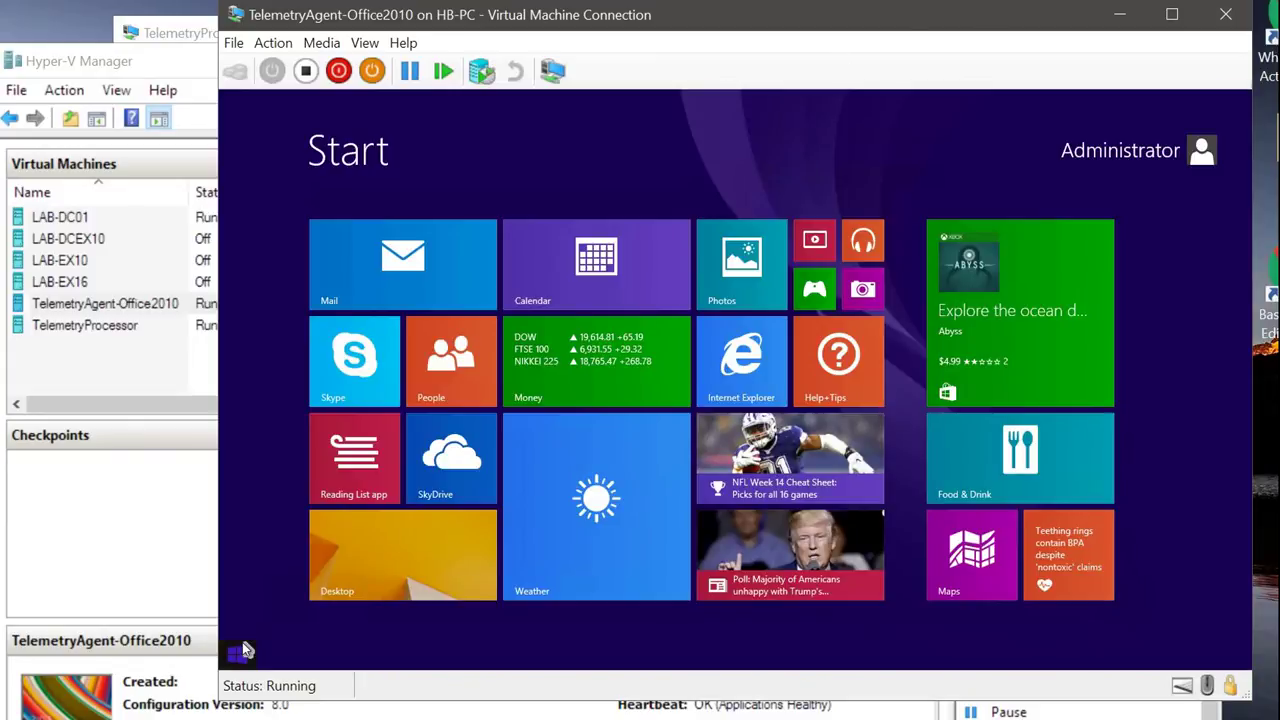
{"action": "type", "text": "excel 2010"}
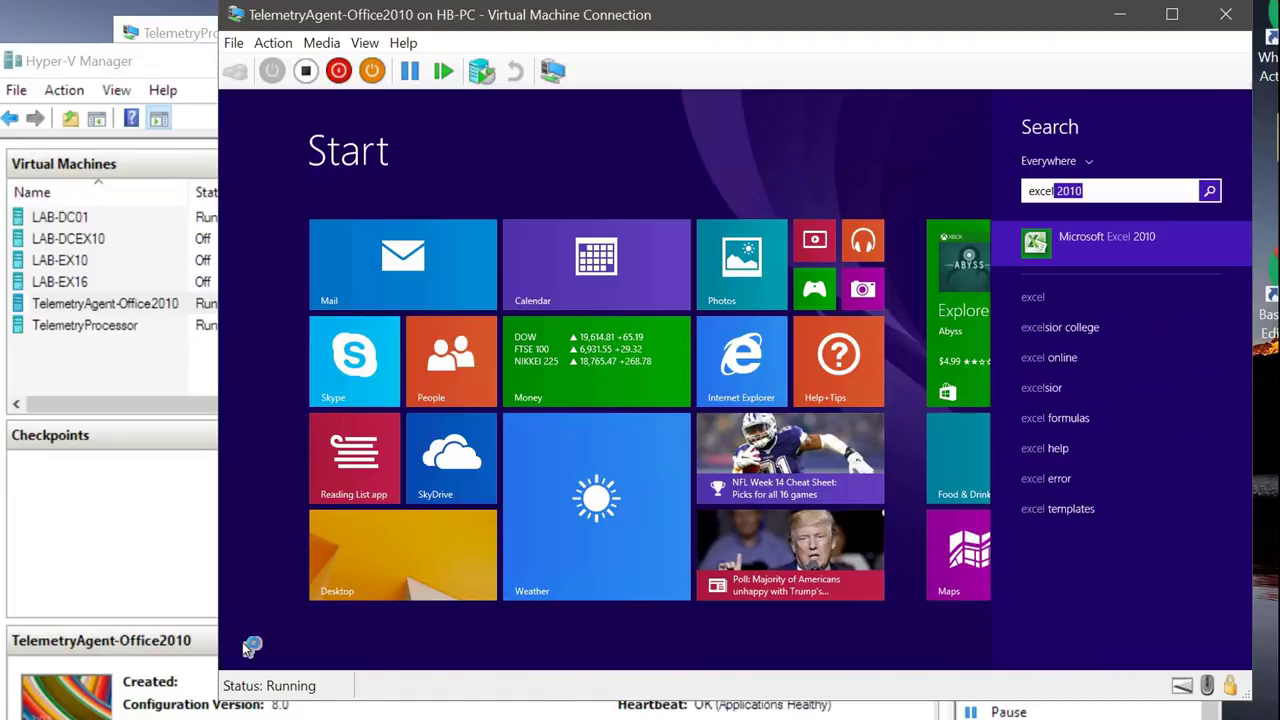
{"action": "key", "text": "Return"}
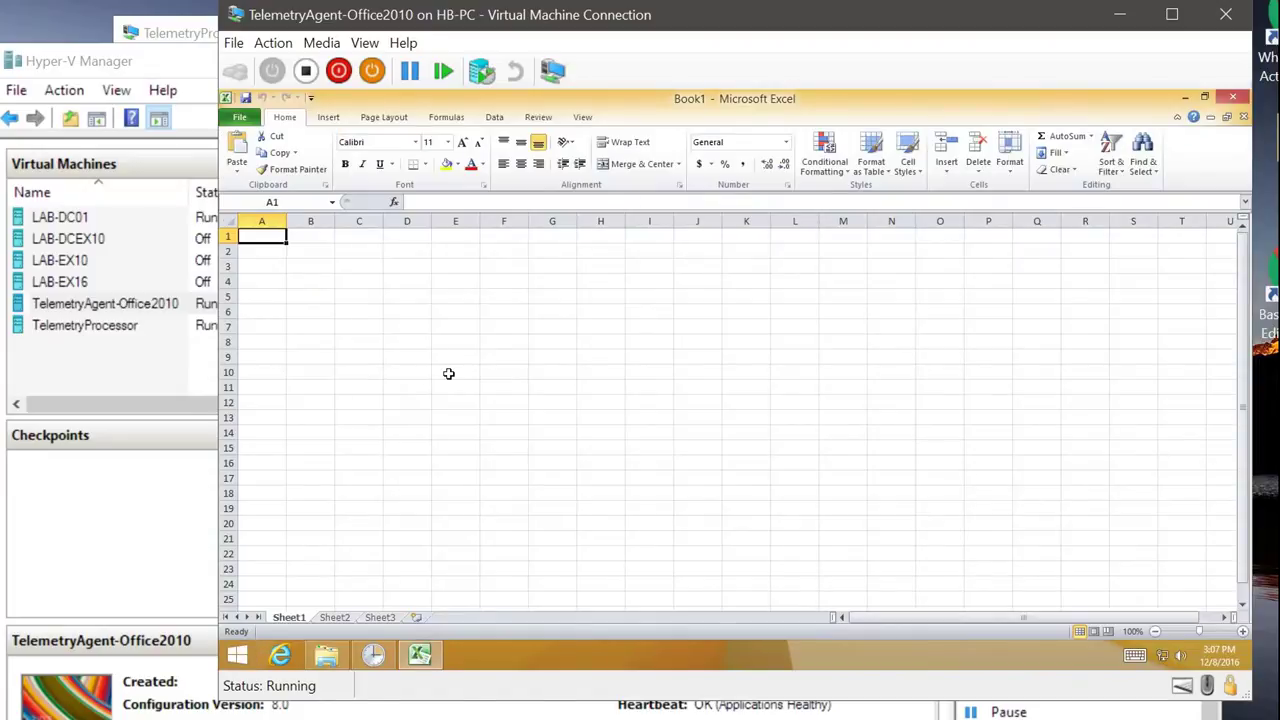
{"action": "type", "text": "Testing"}
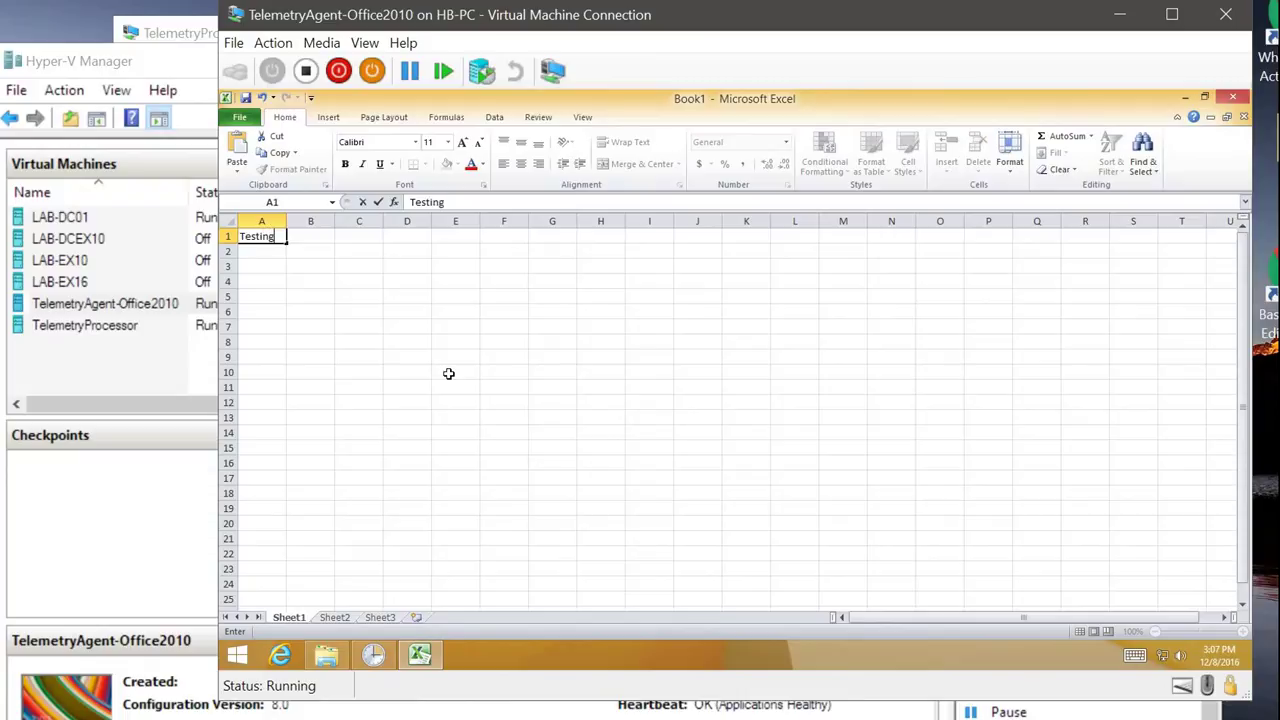
Step: Save the workbook to the Desktop as Testing and close Excel
{"action": "left_click", "coordinate": [419, 387]}
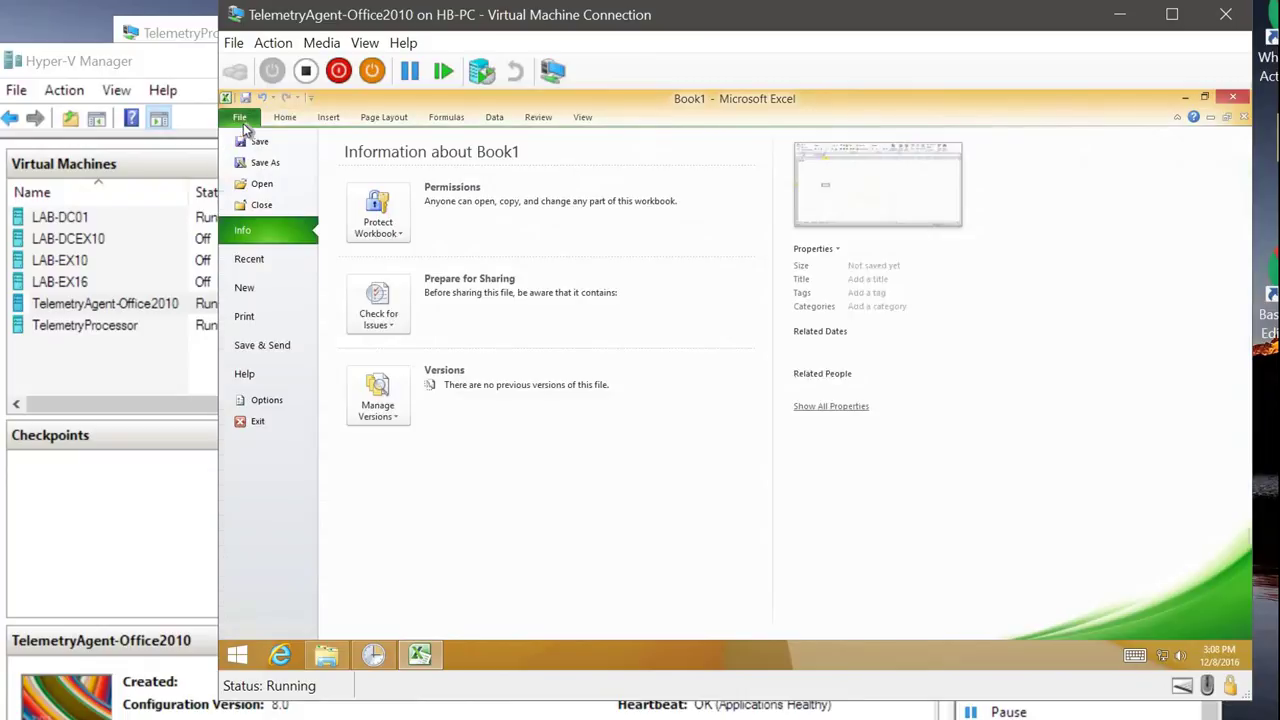
{"action": "left_click", "coordinate": [240, 117]}
{"action": "left_click", "coordinate": [277, 163]}
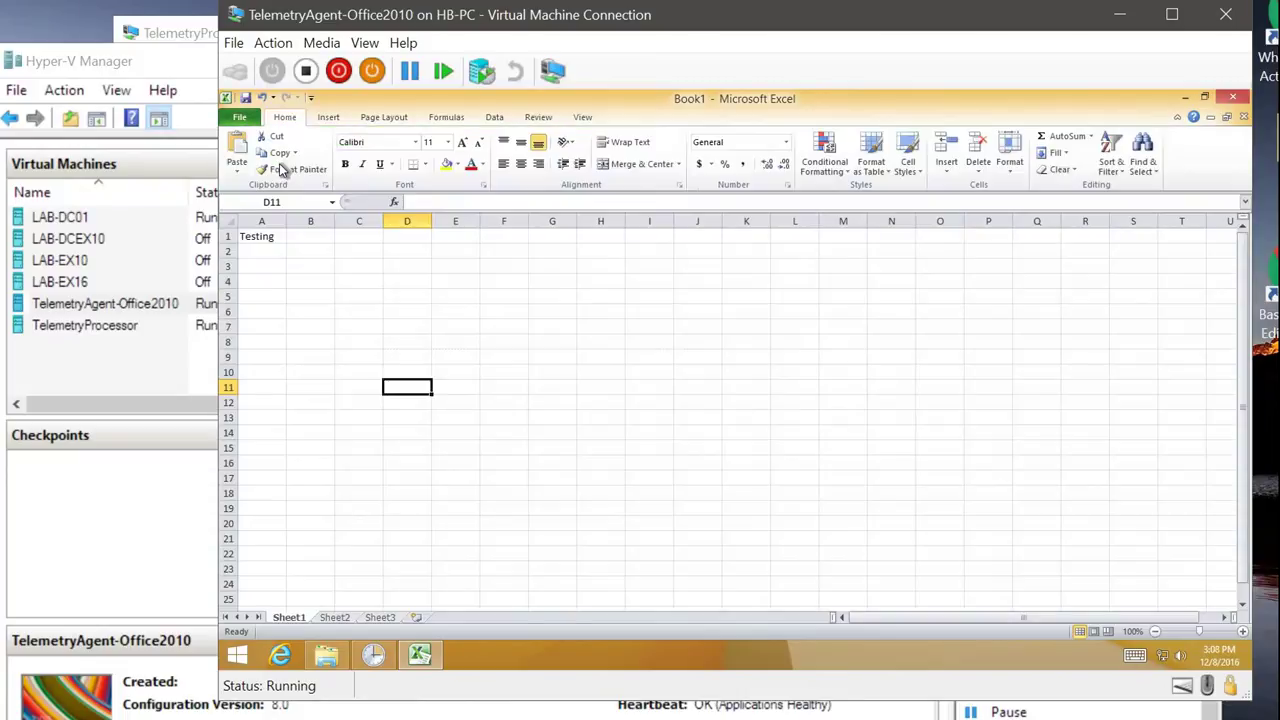
{"action": "left_click", "coordinate": [279, 227]}
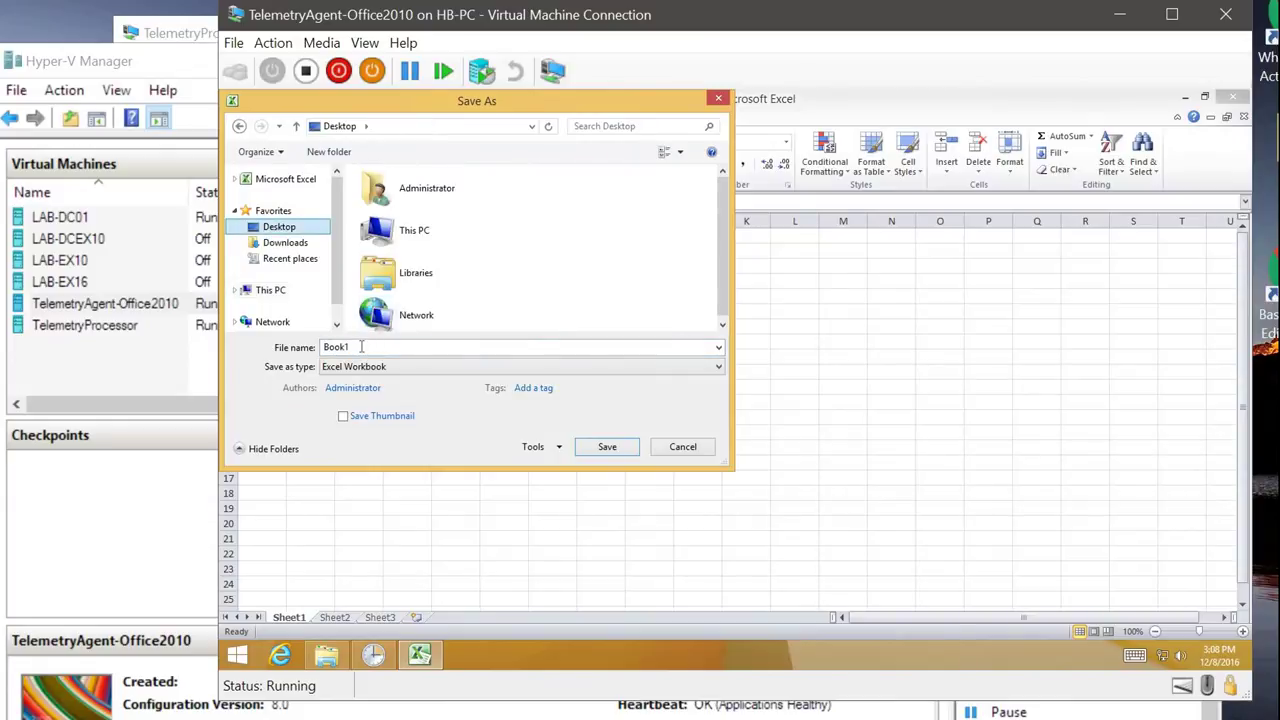
{"action": "type", "text": "Tes"}
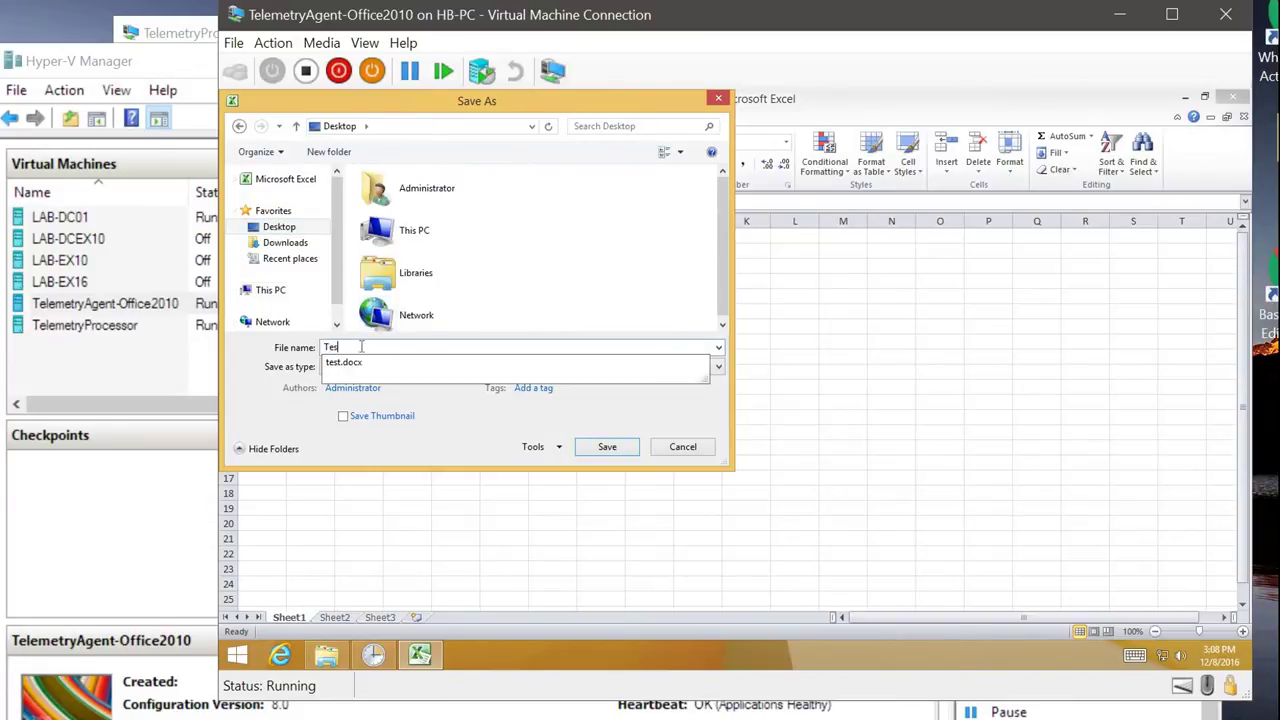
{"action": "type", "text": "ting"}
{"action": "key", "text": "Return"}
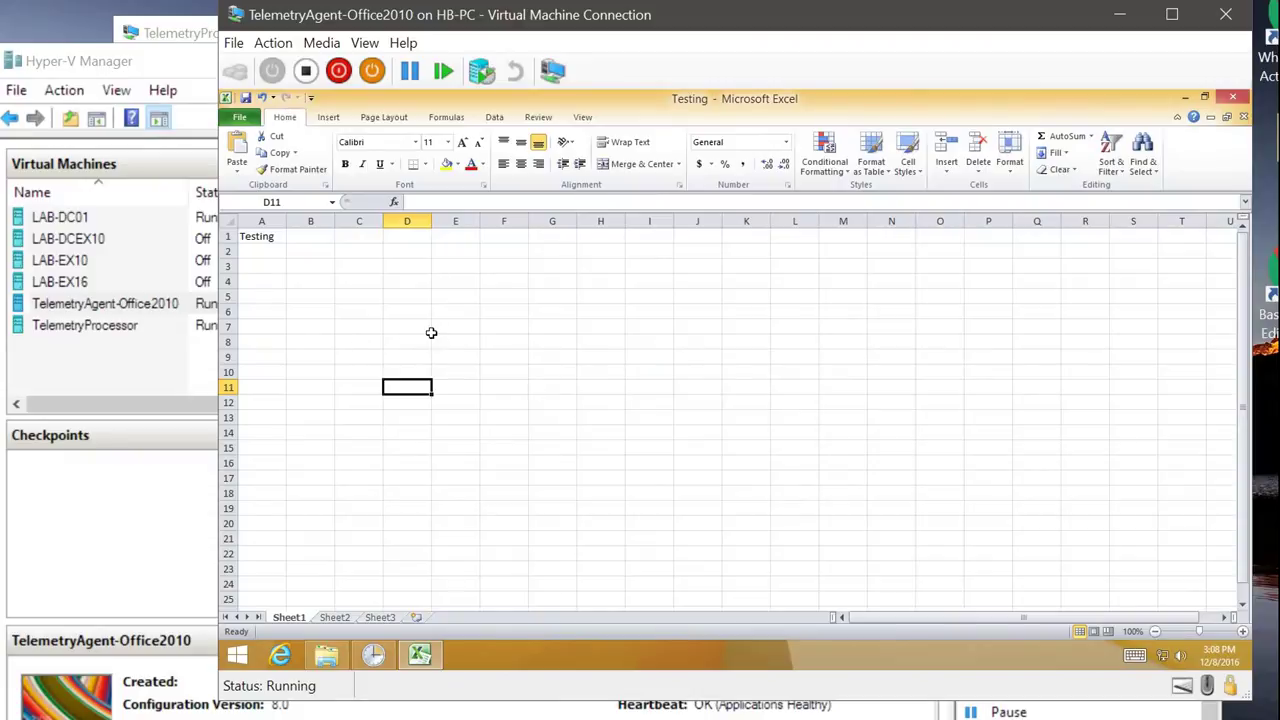
{"action": "left_click", "coordinate": [1234, 104]}
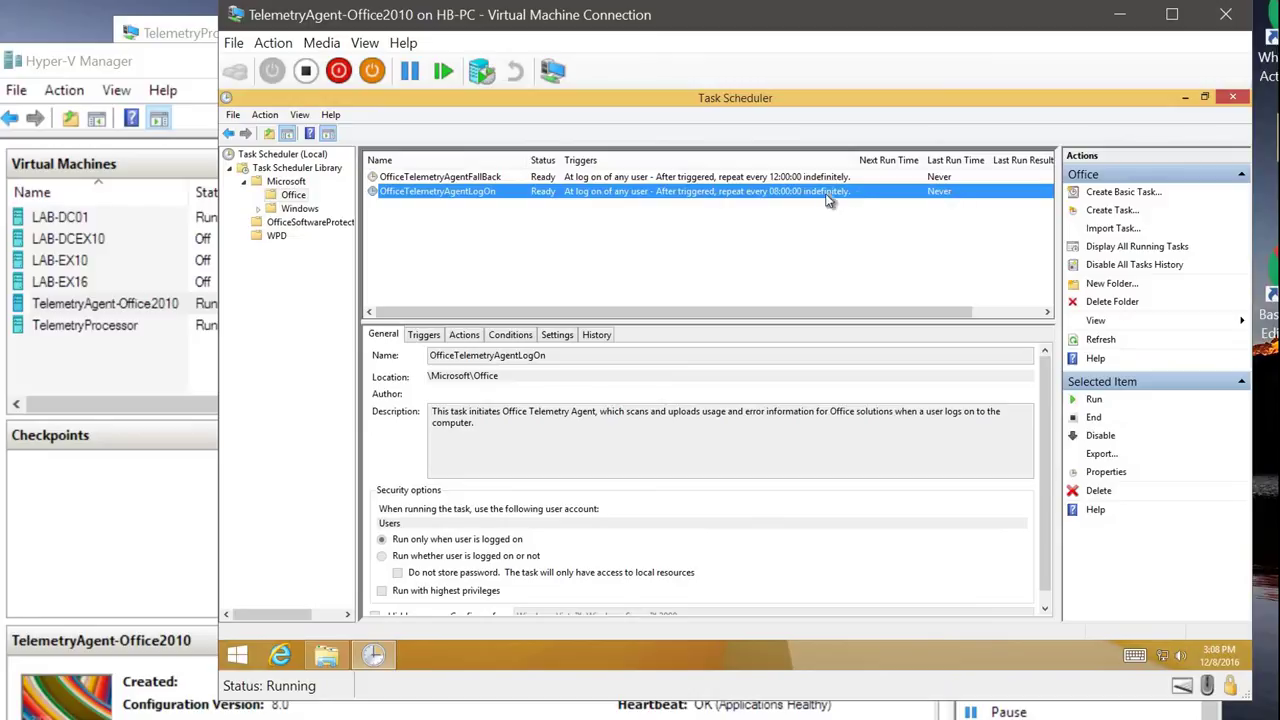
Step: Sign out of the local Windows 8 session
{"action": "left_click", "coordinate": [249, 657]}
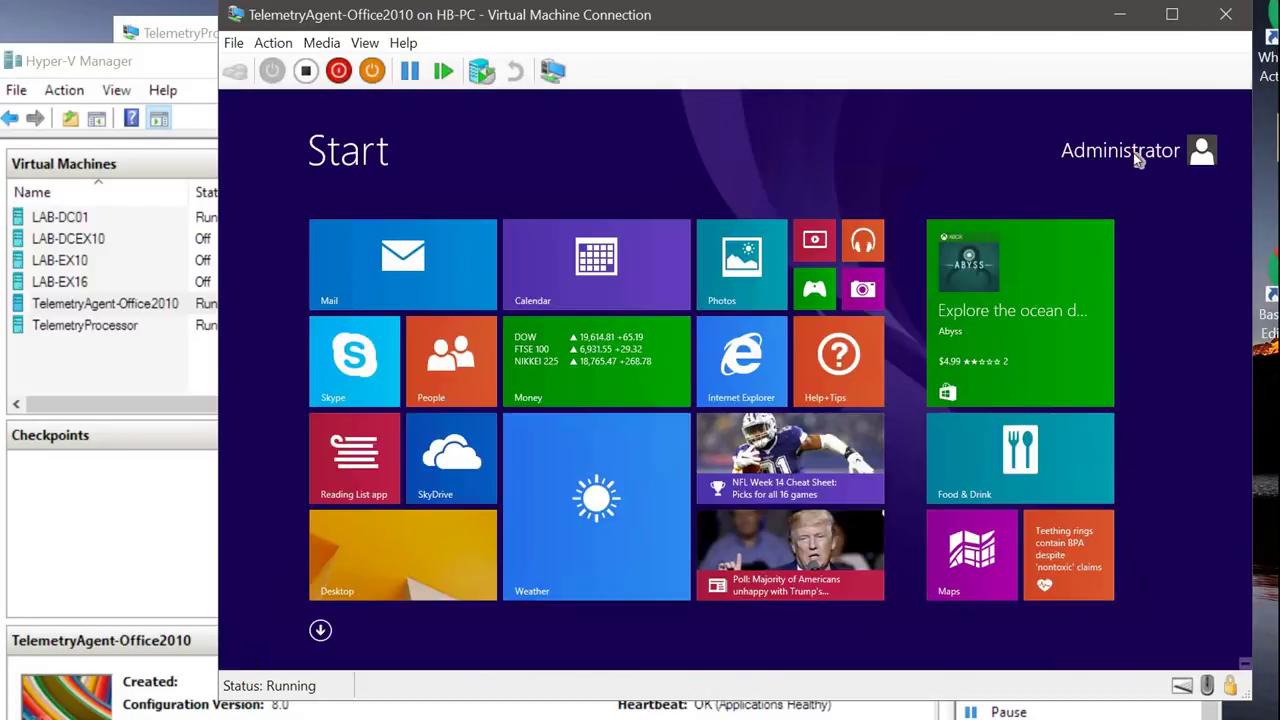
{"action": "left_click", "coordinate": [1198, 150]}
{"action": "left_click", "coordinate": [1063, 254]}
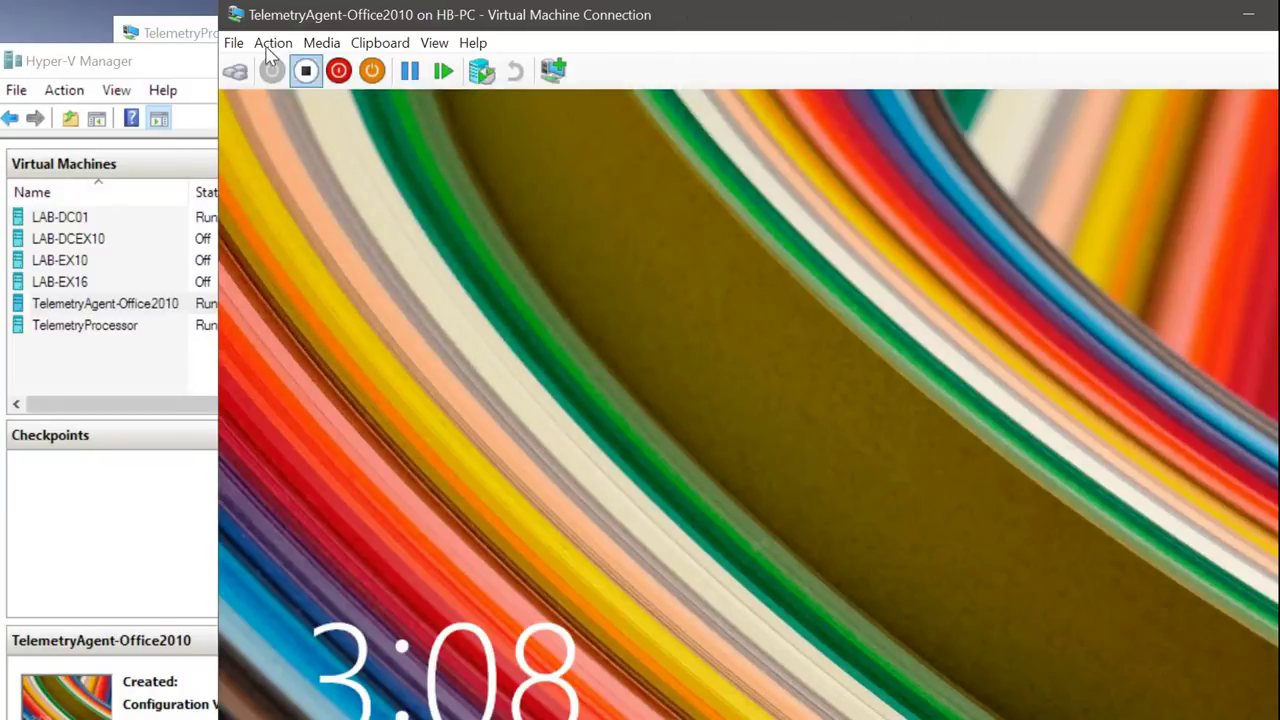
Step: Sign back in as Other user LAB\Administrator with the domain administrator password
{"action": "left_click_drag", "start_coordinate": [240, 14], "coordinate": [127, 1]}
{"action": "left_click", "coordinate": [159, 28]}
{"action": "left_click", "coordinate": [160, 52]}
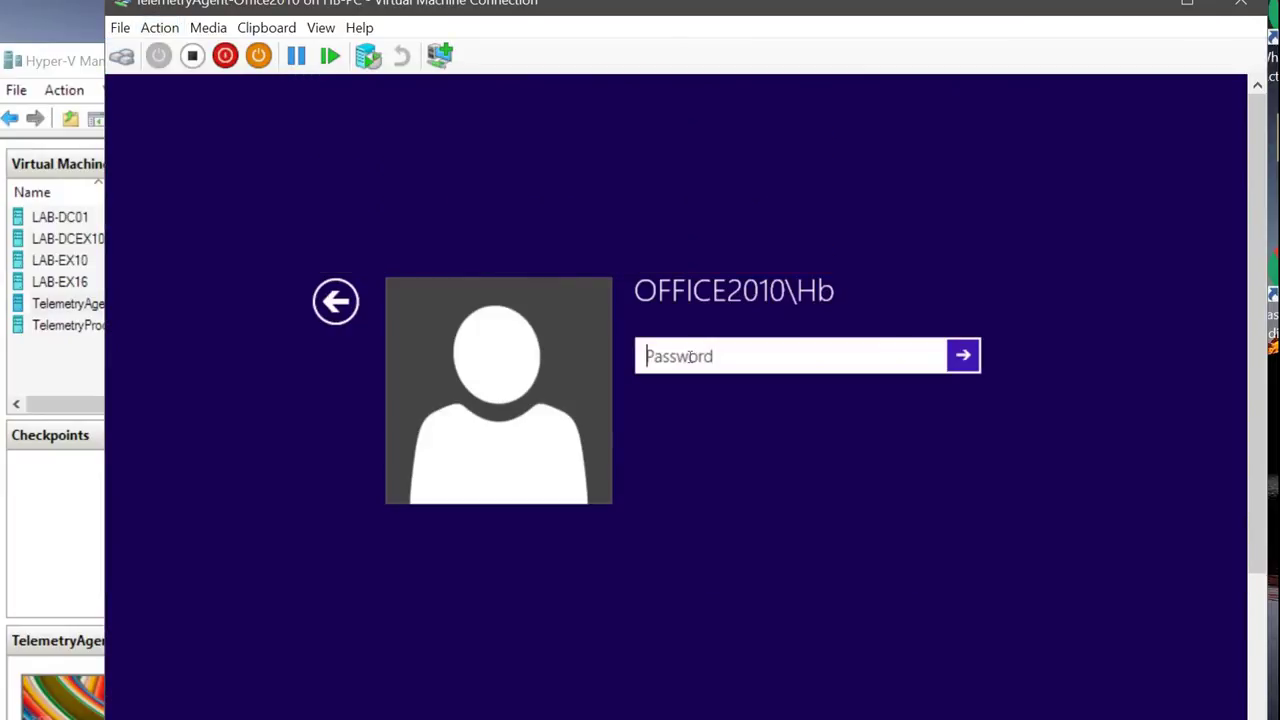
{"action": "left_click", "coordinate": [350, 308]}
{"action": "left_click", "coordinate": [791, 377]}
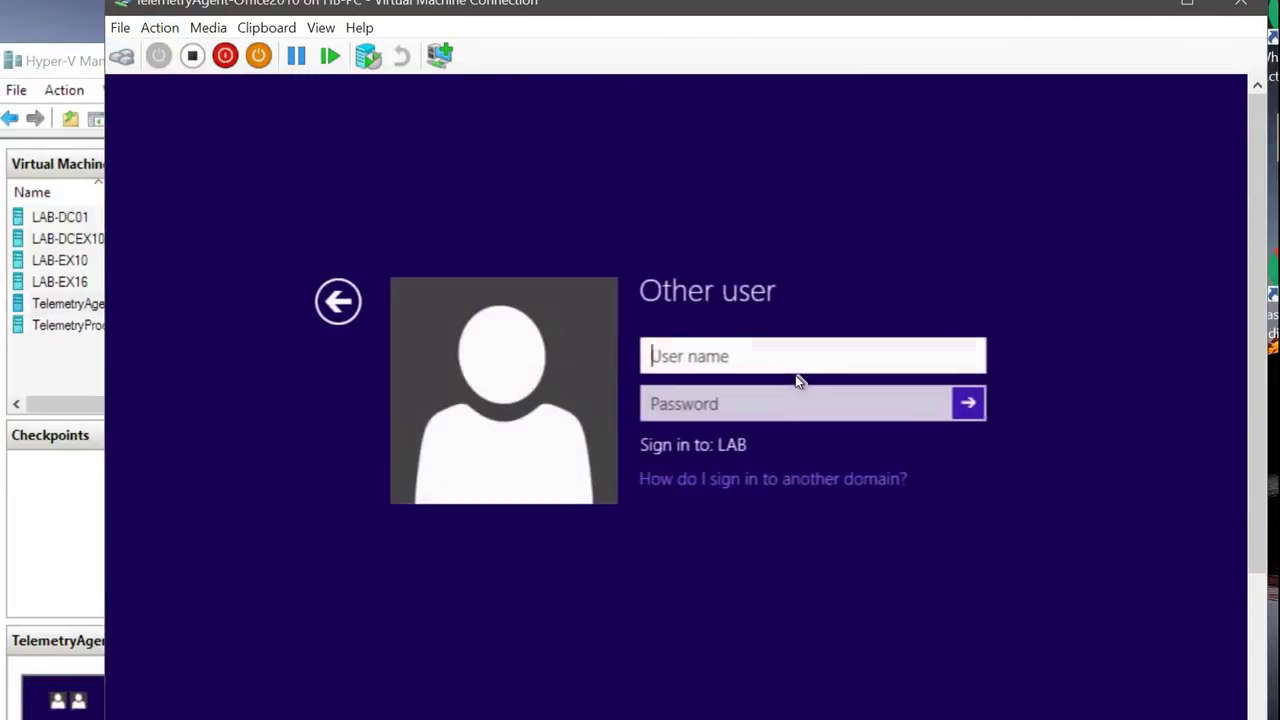
{"action": "type", "text": "LAB\\Admin"}
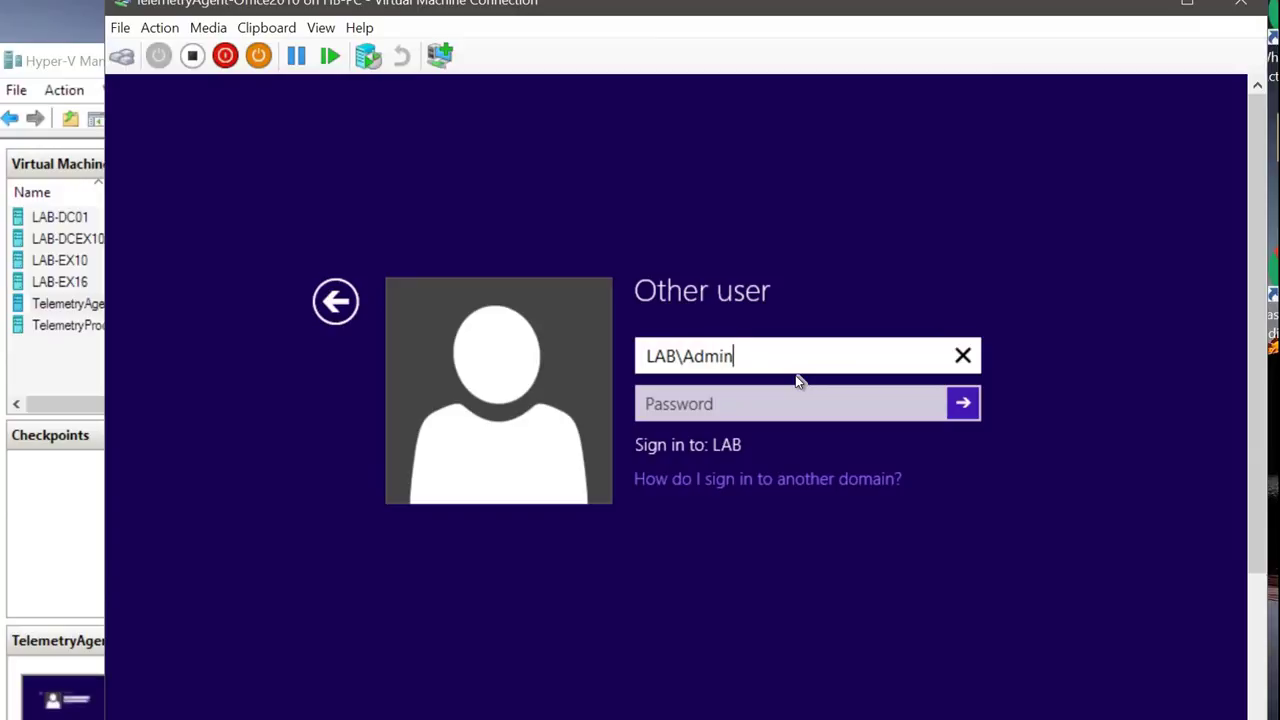
{"action": "type", "text": "istrator"}
{"action": "key", "text": "Tab"}
{"action": "type", "text": "********"}
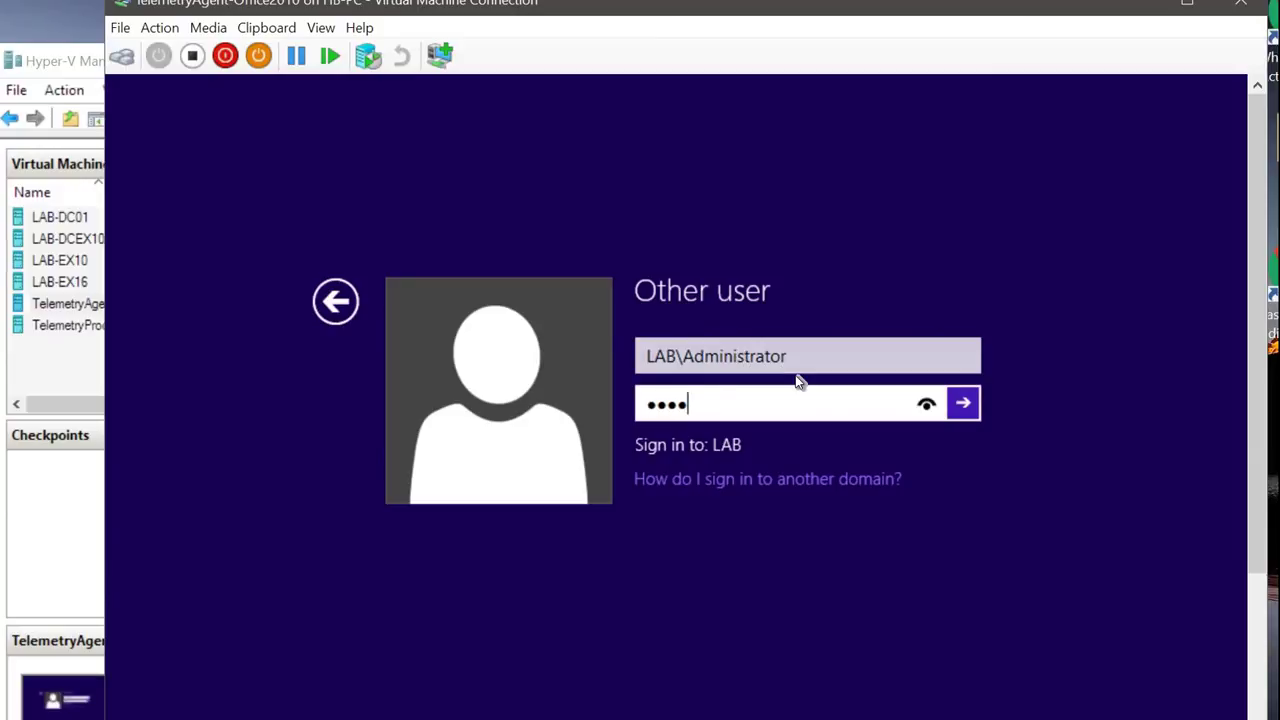
{"action": "key", "text": "Return"}
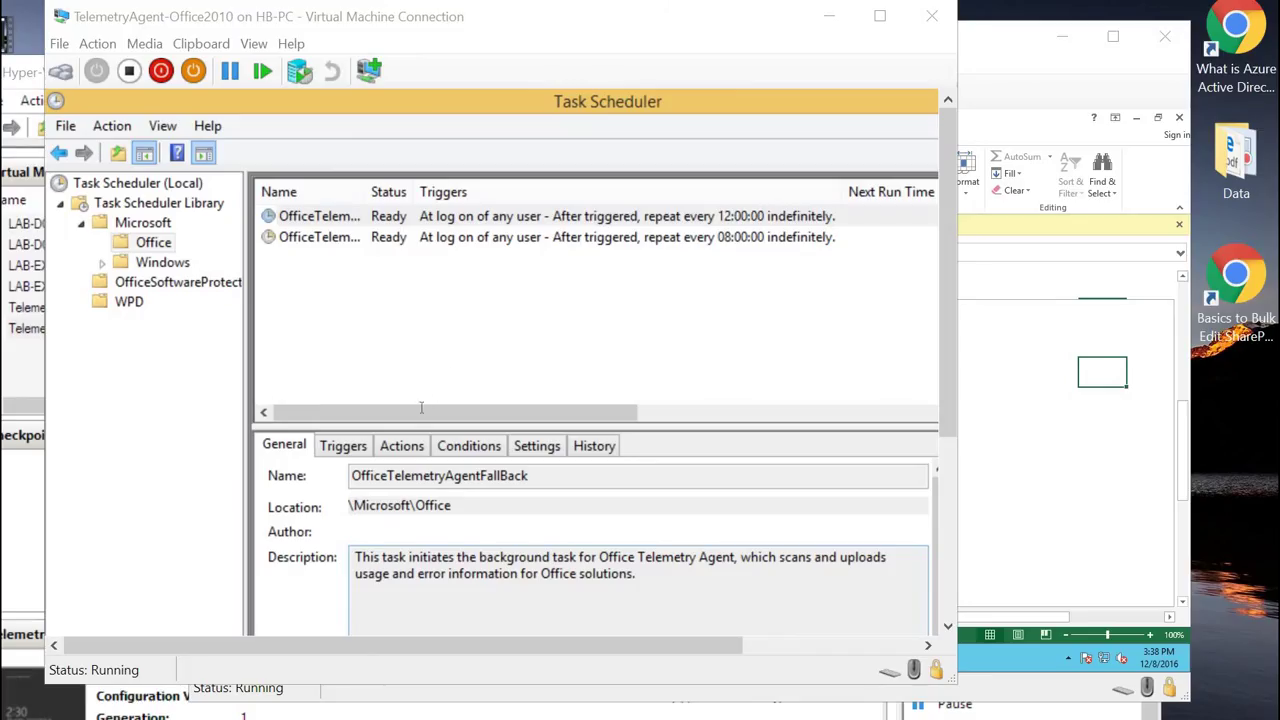
Step: Check OfficeTelemetryAgentLogOn's run history, then bring the TelemetryProcessor VM's dashboard to the front
{"action": "left_click", "coordinate": [432, 238]}
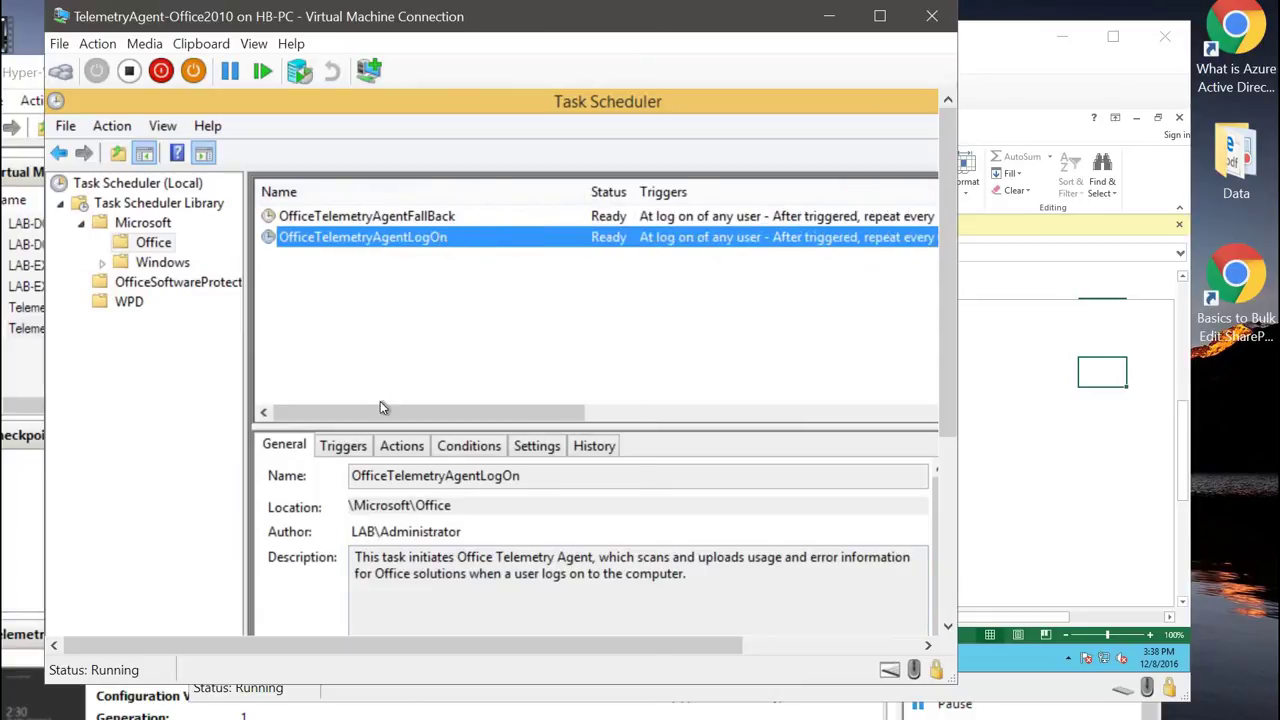
{"action": "left_click_drag", "start_coordinate": [392, 416], "coordinate": [495, 412]}
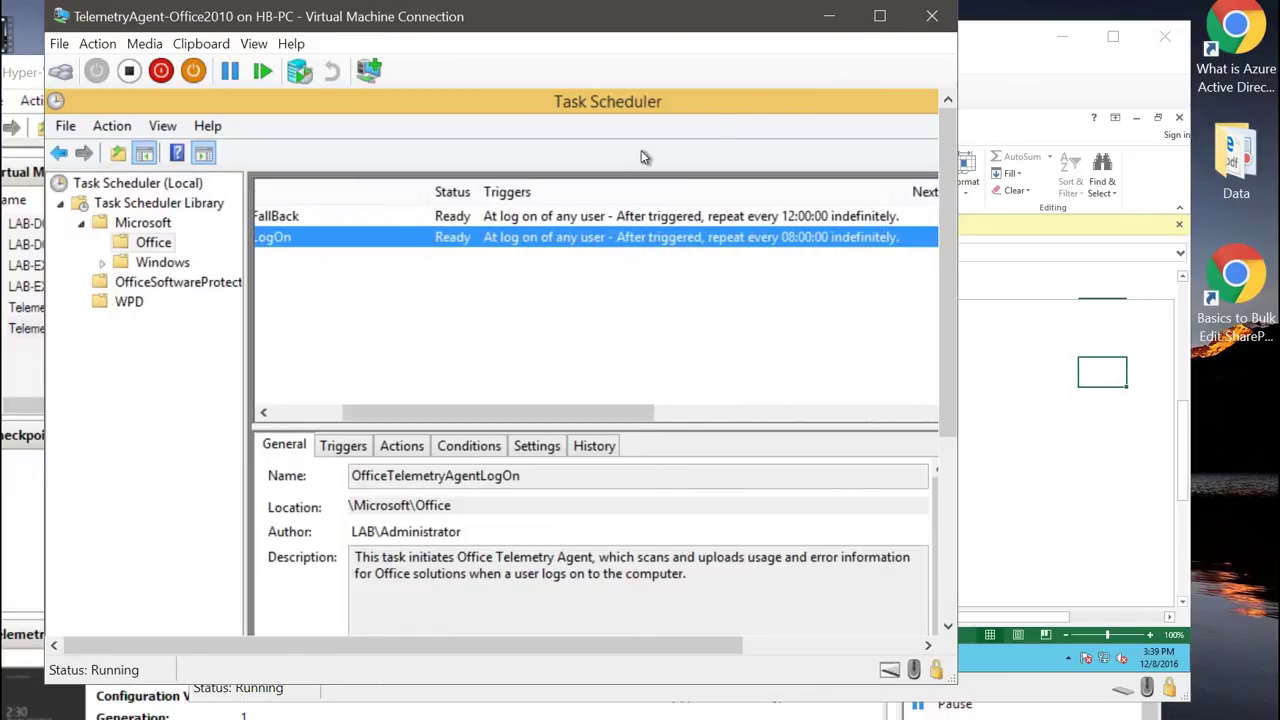
{"action": "left_click", "coordinate": [836, 18]}
{"action": "left_click_drag", "start_coordinate": [846, 40], "coordinate": [700, 32]}
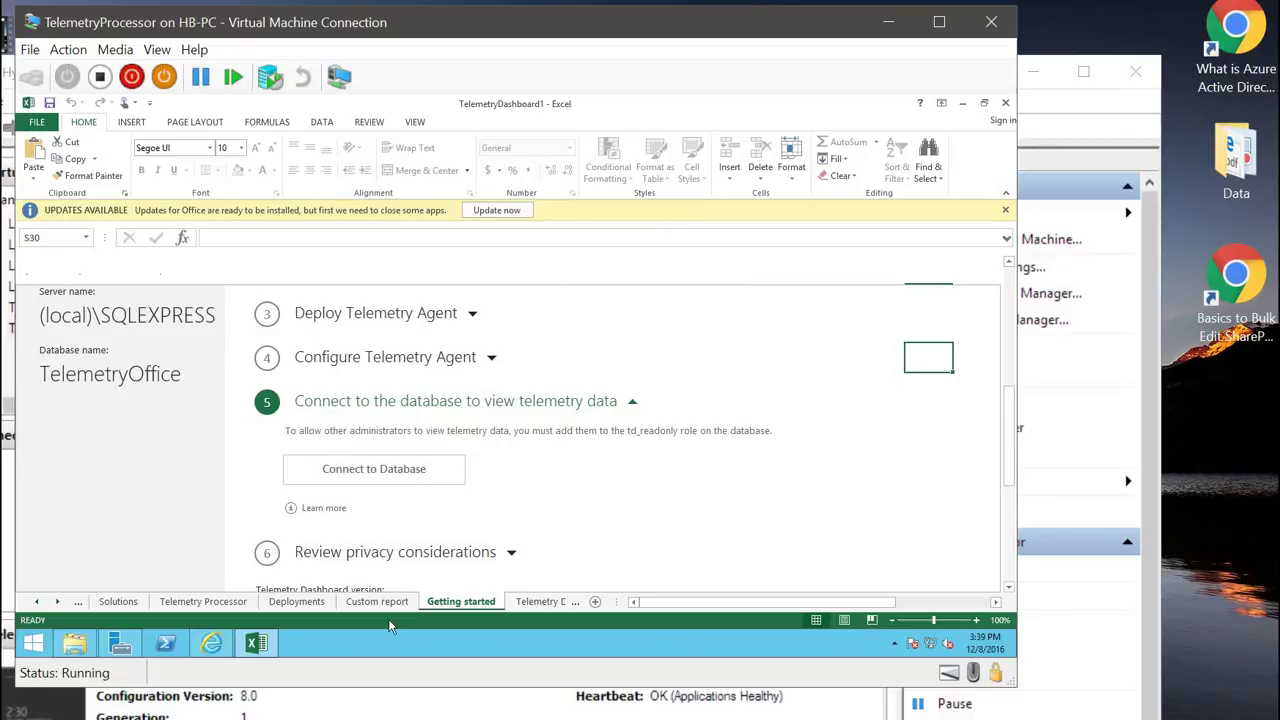
Step: Refresh Deployments to show one 64-bit Office 2010 install, then browse the Solutions add-in list
{"action": "left_click", "coordinate": [290, 601]}
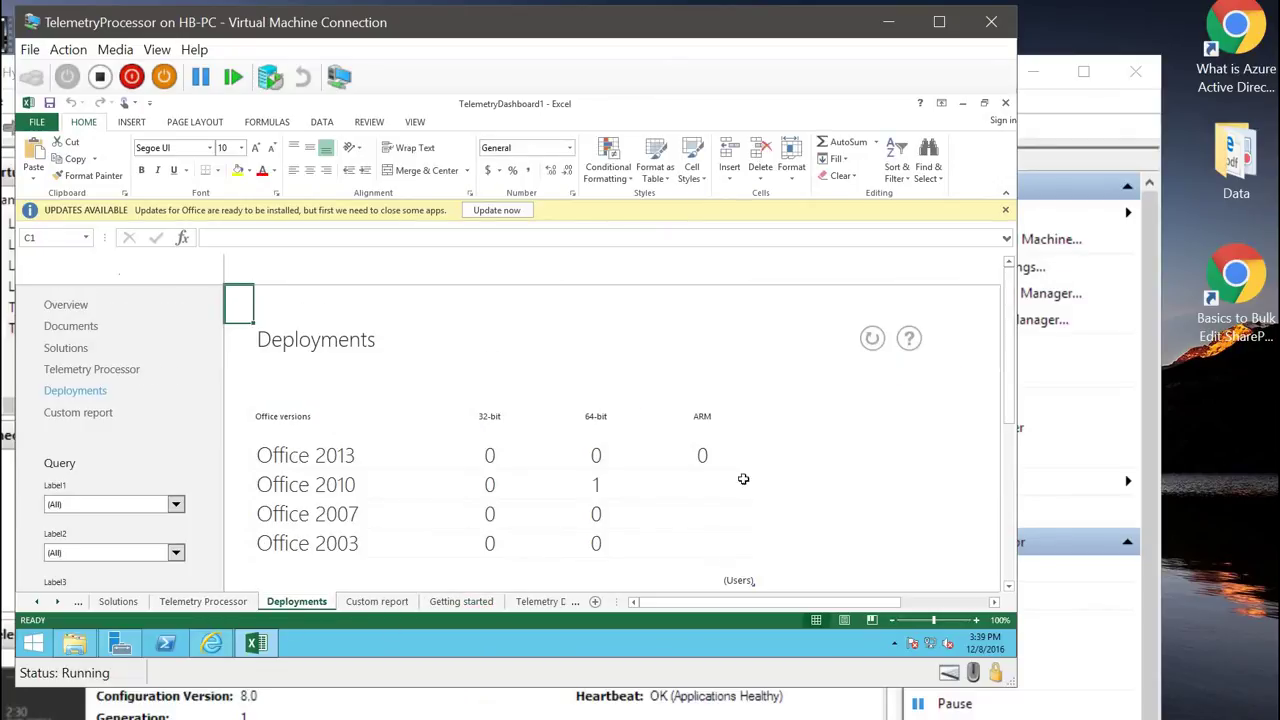
{"action": "left_click", "coordinate": [876, 342]}
{"action": "left_click", "coordinate": [117, 603]}
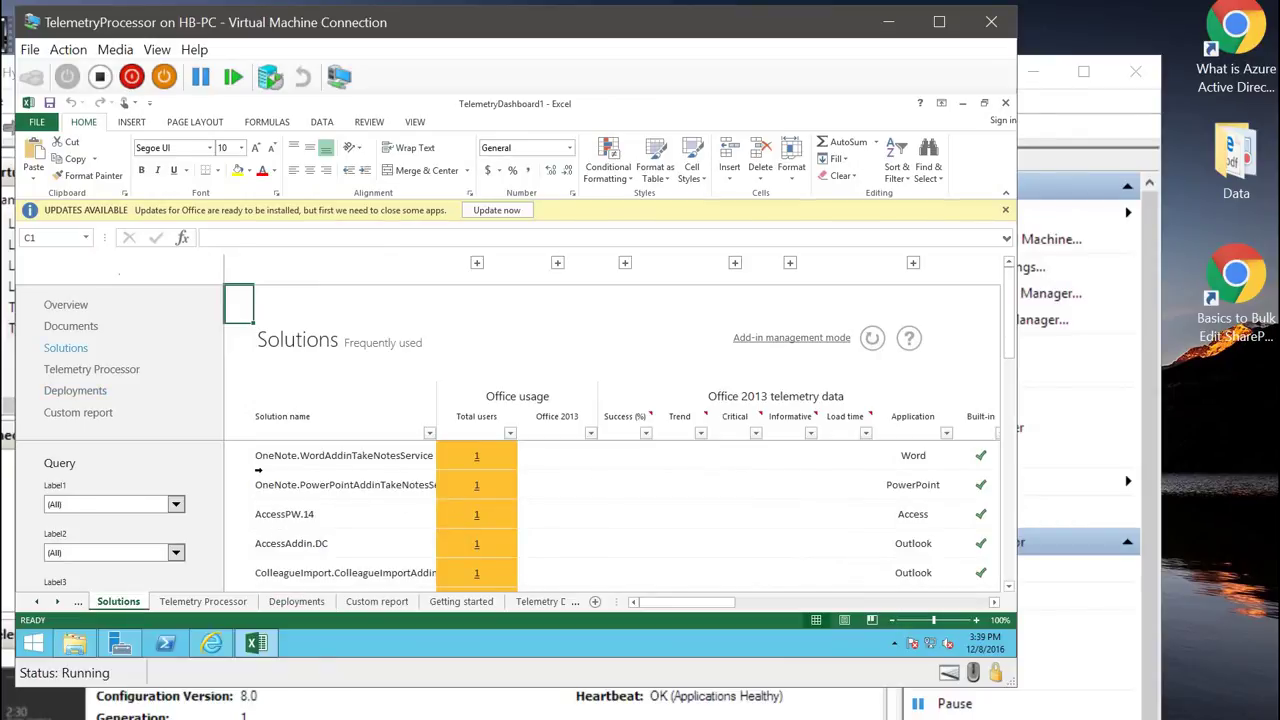
{"action": "scroll", "coordinate": [342, 498], "scroll_direction": "down", "scroll_amount": 2}
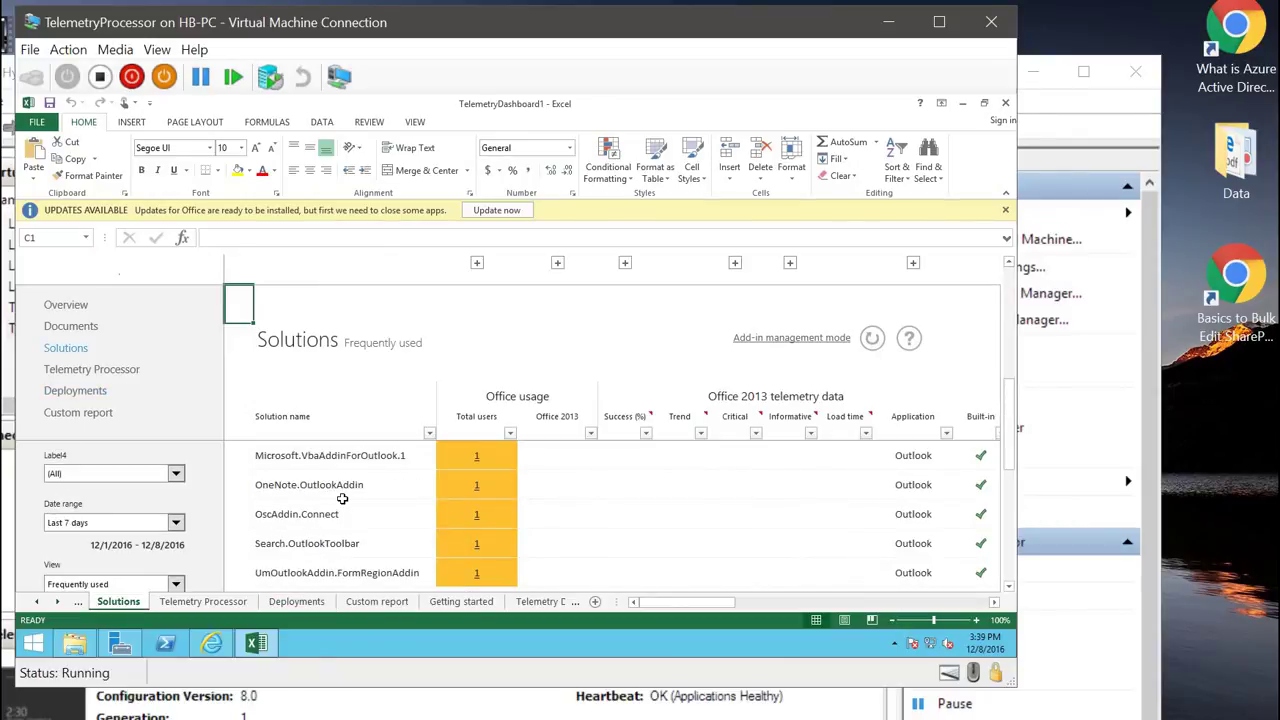
{"action": "scroll", "coordinate": [342, 498], "scroll_direction": "down", "scroll_amount": 1}
{"action": "scroll", "coordinate": [342, 498], "scroll_direction": "up", "scroll_amount": 3}
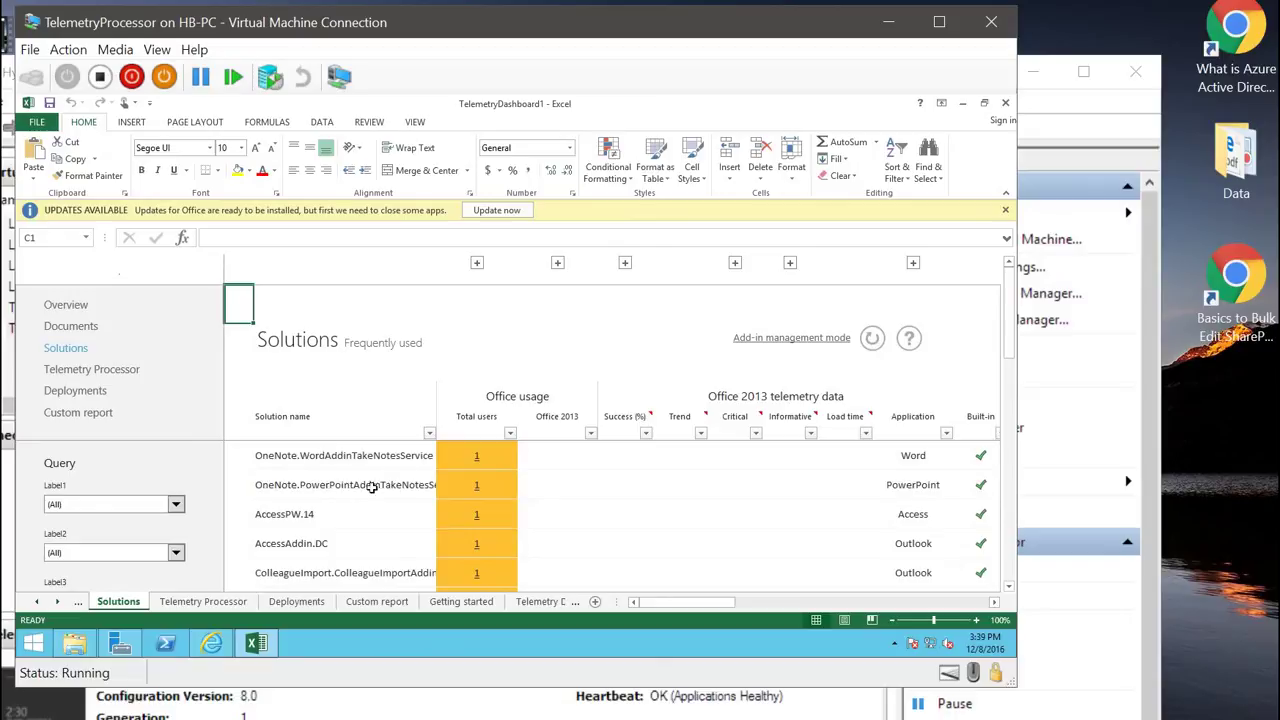
Step: Inspect OneNote.WordAddinTakeNotesService's record: OFFICE2010, version 14.0.7163.5000, x64, then return to Solutions
{"action": "left_click", "coordinate": [476, 458]}
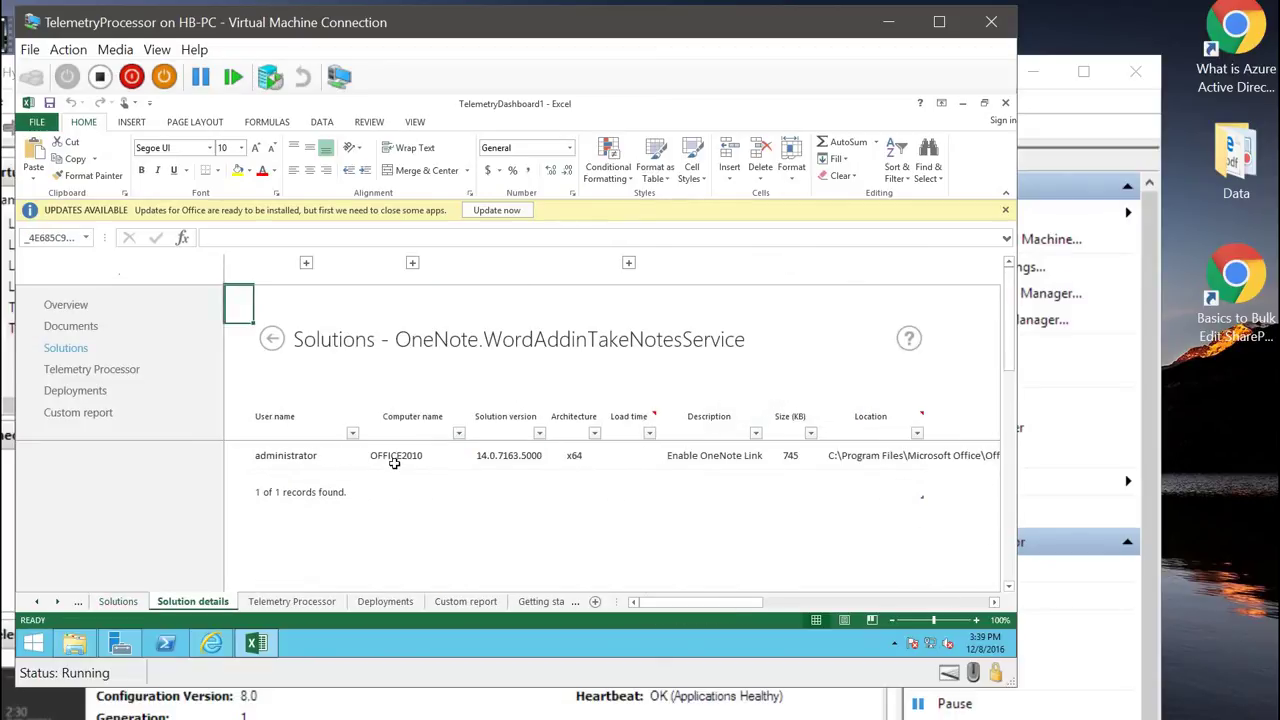
{"action": "left_click", "coordinate": [398, 459]}
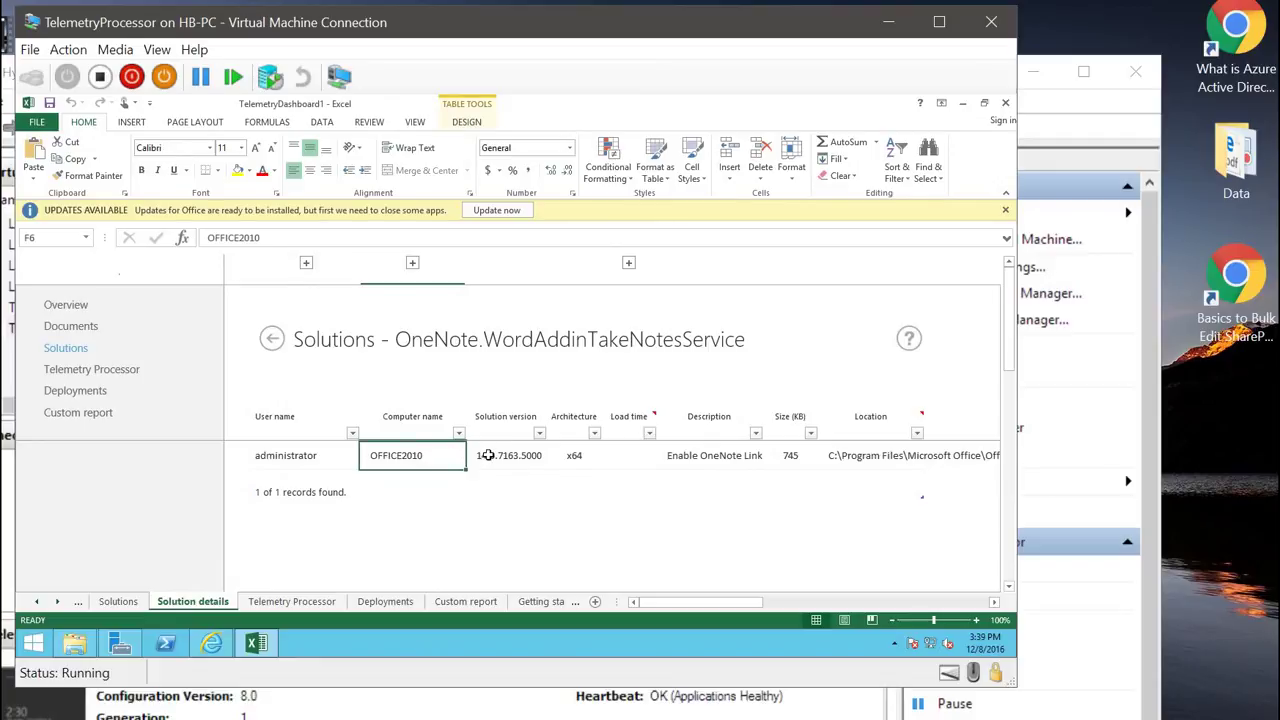
{"action": "left_click", "coordinate": [486, 455]}
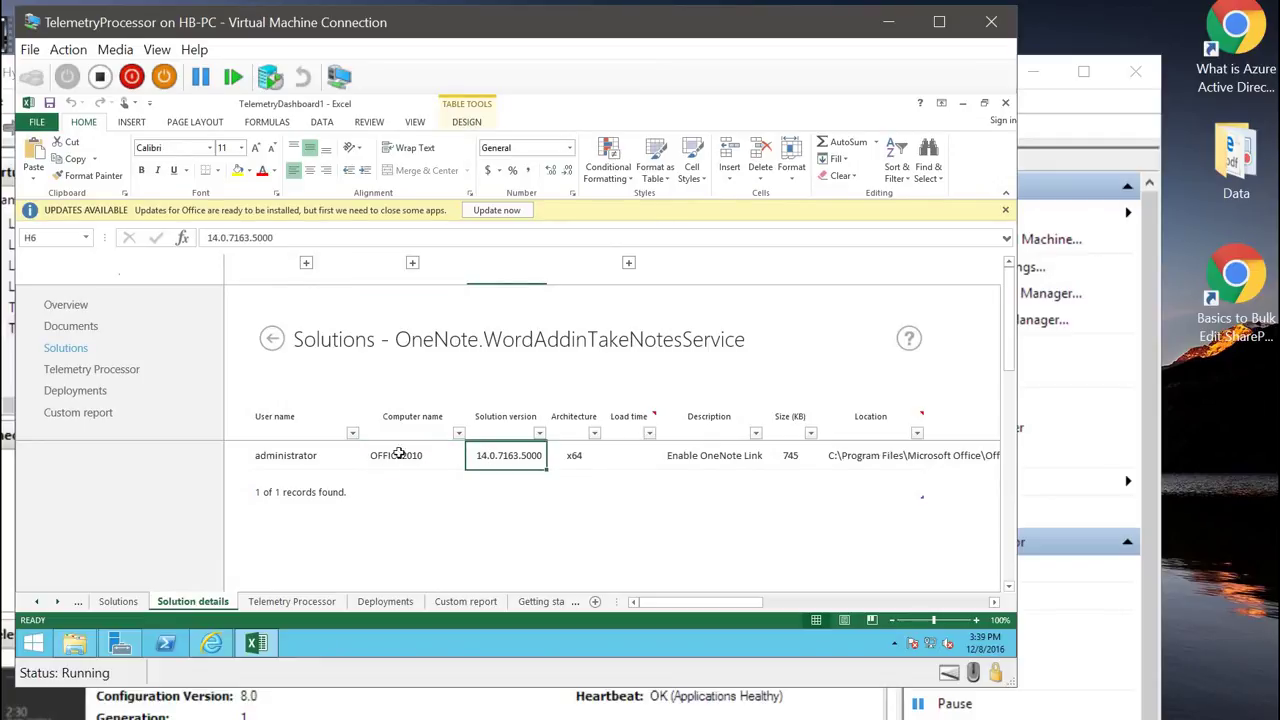
{"action": "left_click", "coordinate": [286, 452]}
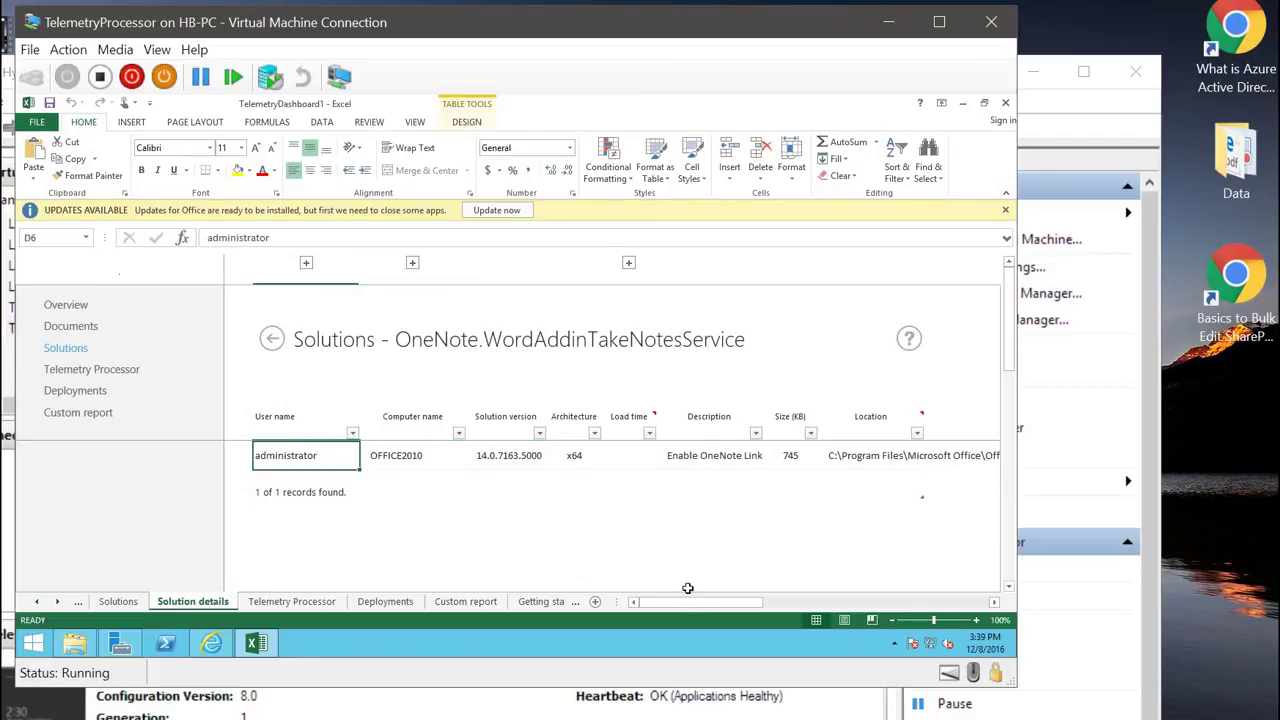
{"action": "left_click_drag", "start_coordinate": [690, 604], "coordinate": [118, 603]}
{"action": "left_click", "coordinate": [477, 457]}
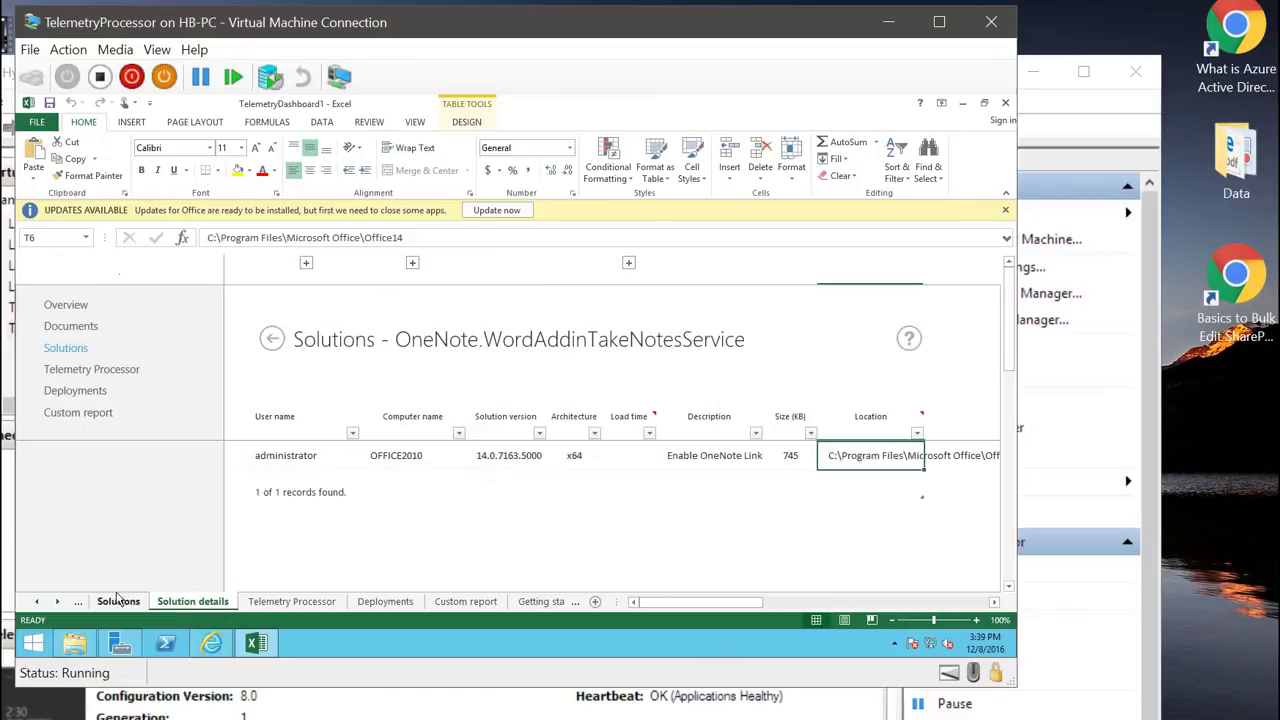
{"action": "left_click", "coordinate": [118, 601]}
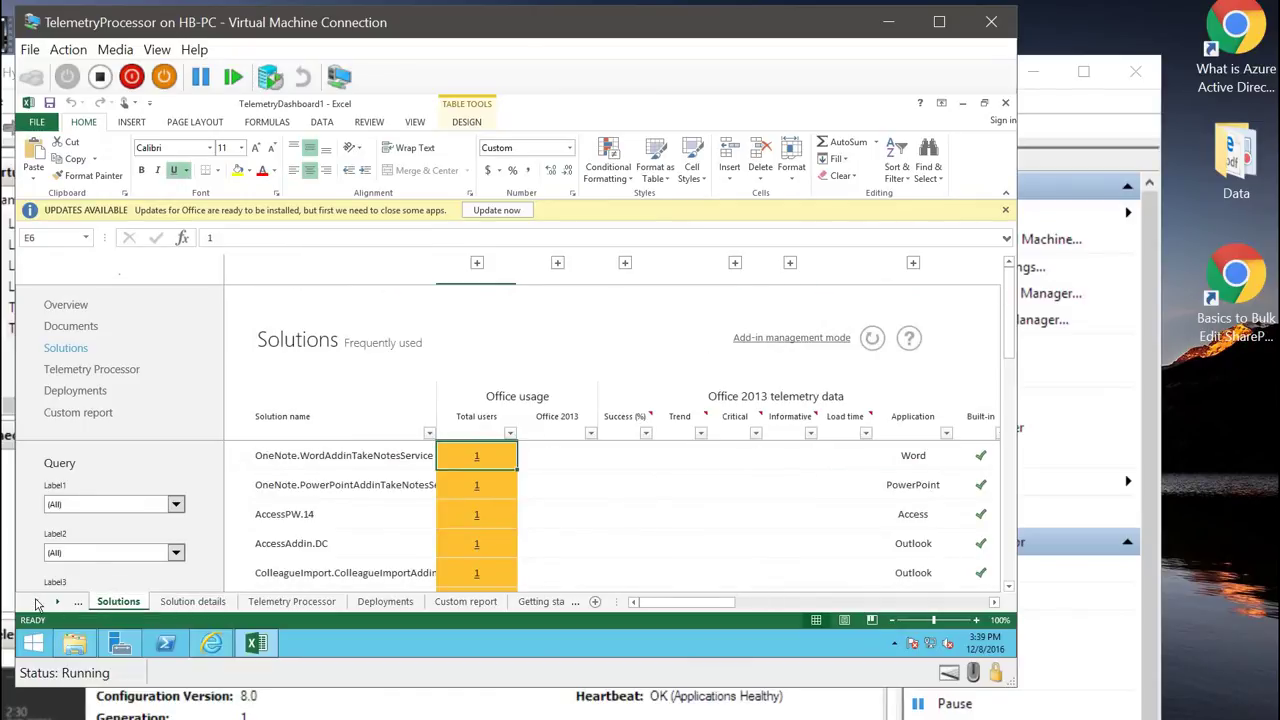
{"action": "left_click", "coordinate": [37, 601]}
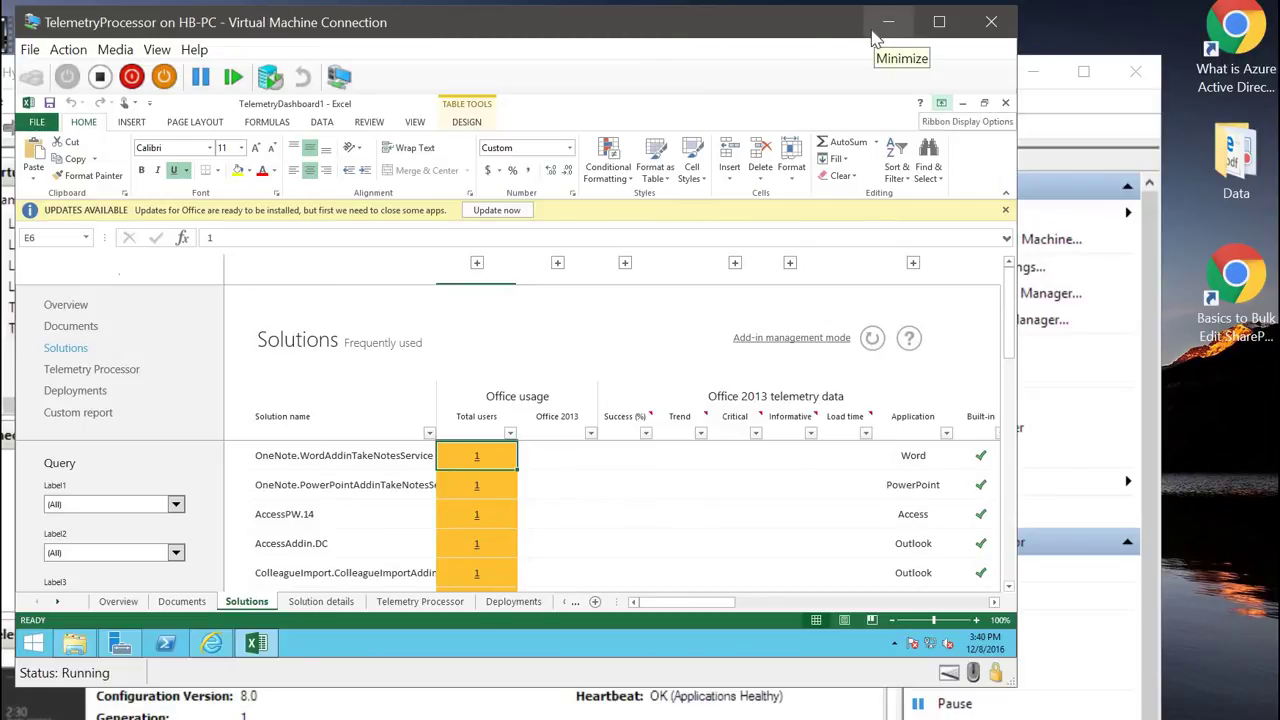
Step: Connect to TelemetryAgent-Office2010 and open regedit at HKCU\Software\Policies\Microsoft\office\15.0\osm
{"action": "left_click", "coordinate": [875, 31]}
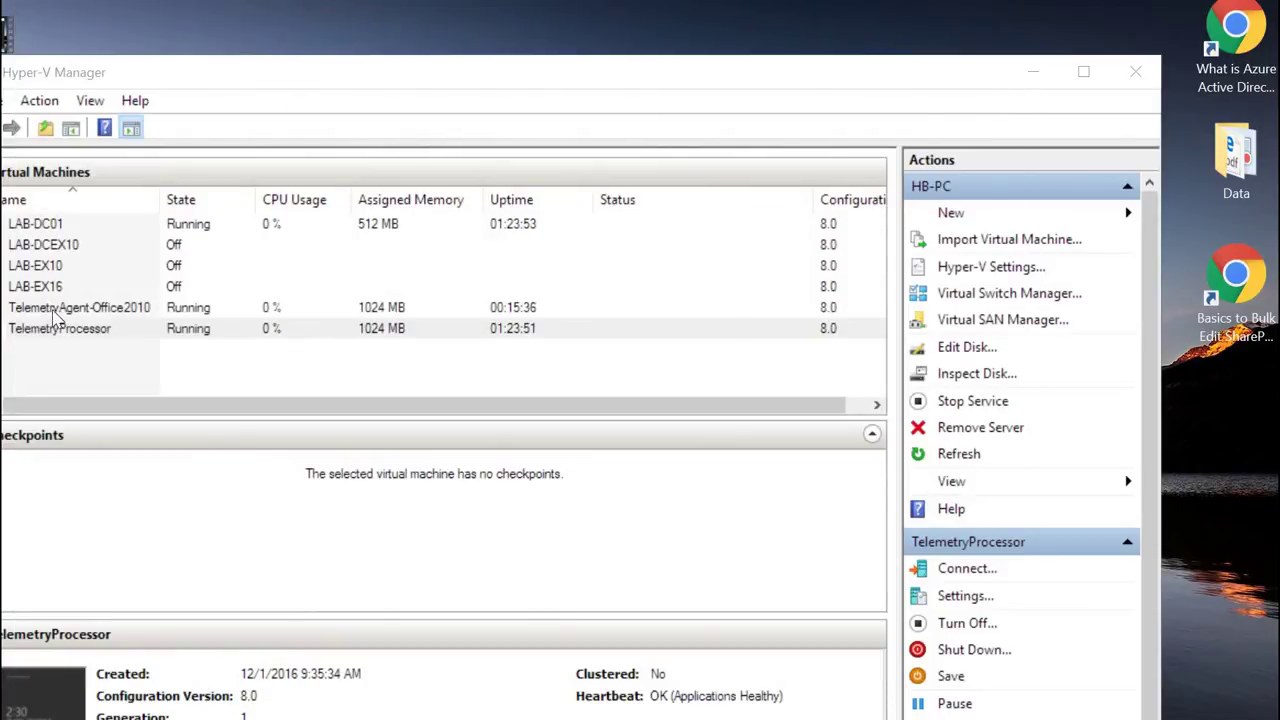
{"action": "right_click", "coordinate": [82, 311]}
{"action": "left_click", "coordinate": [104, 327]}
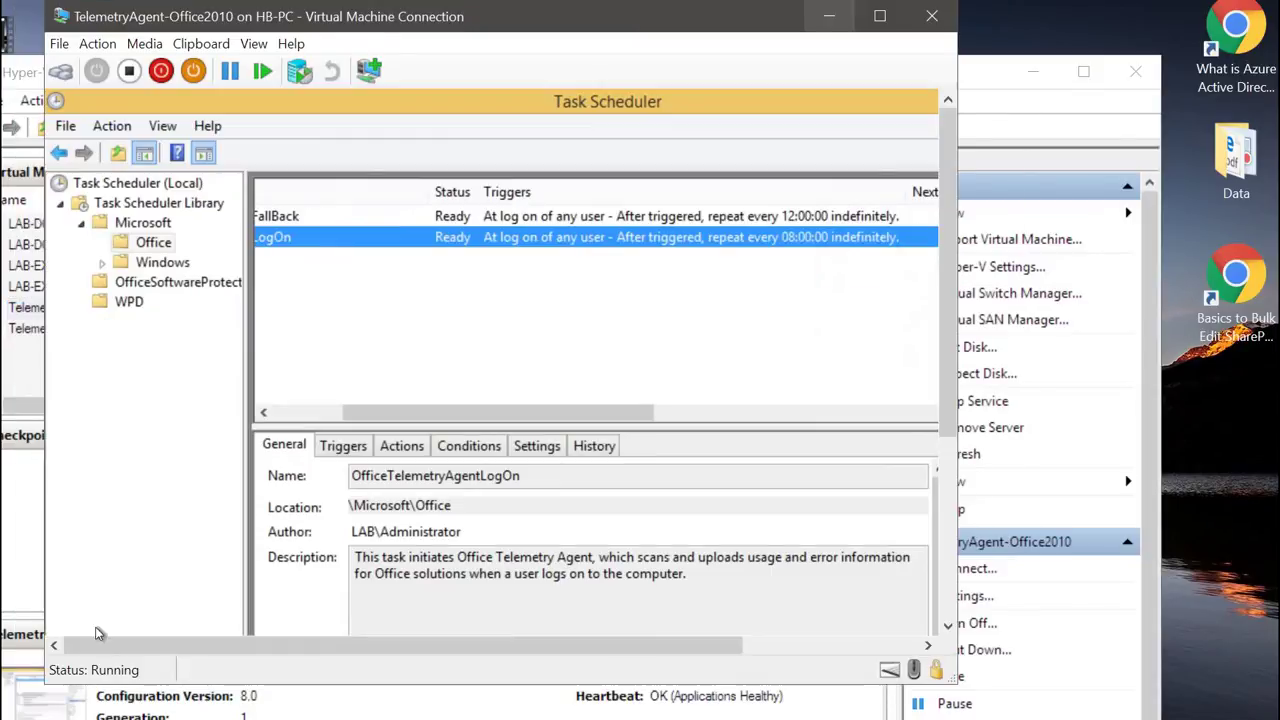
{"action": "scroll", "coordinate": [958, 566], "scroll_direction": "down", "scroll_amount": 1}
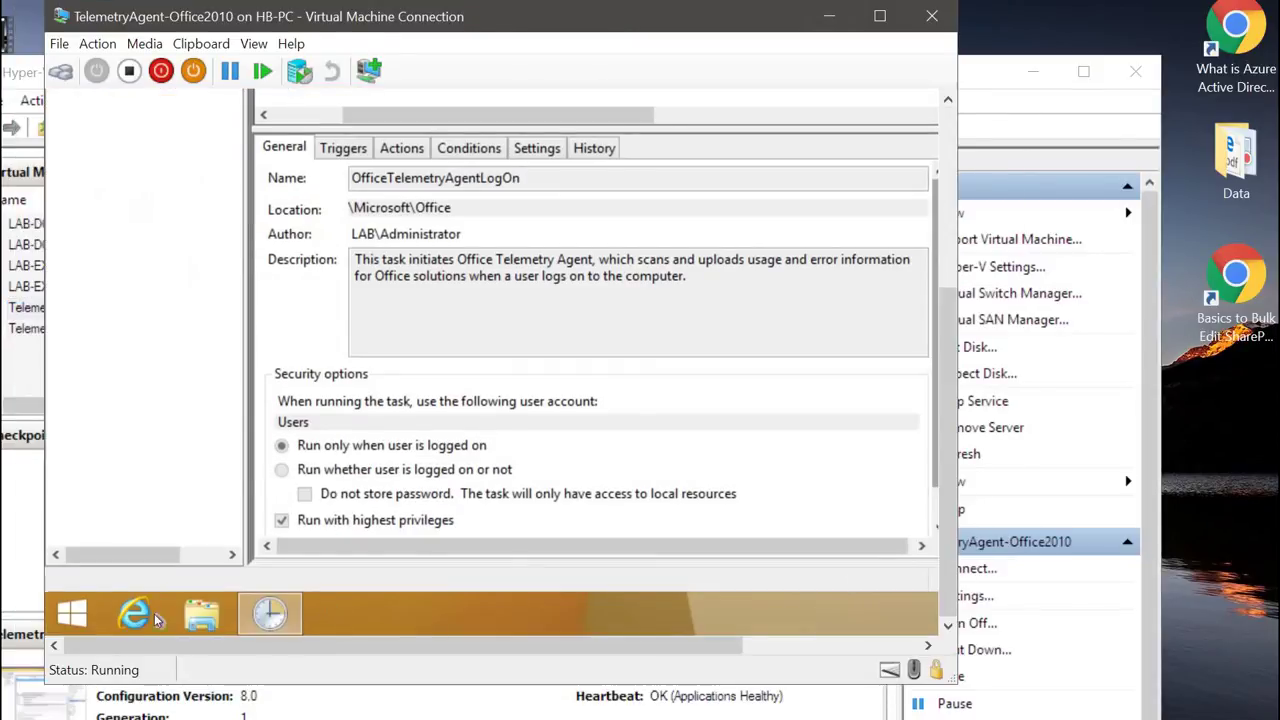
{"action": "right_click", "coordinate": [71, 612]}
{"action": "left_click", "coordinate": [250, 536]}
{"action": "left_click", "coordinate": [219, 548]}
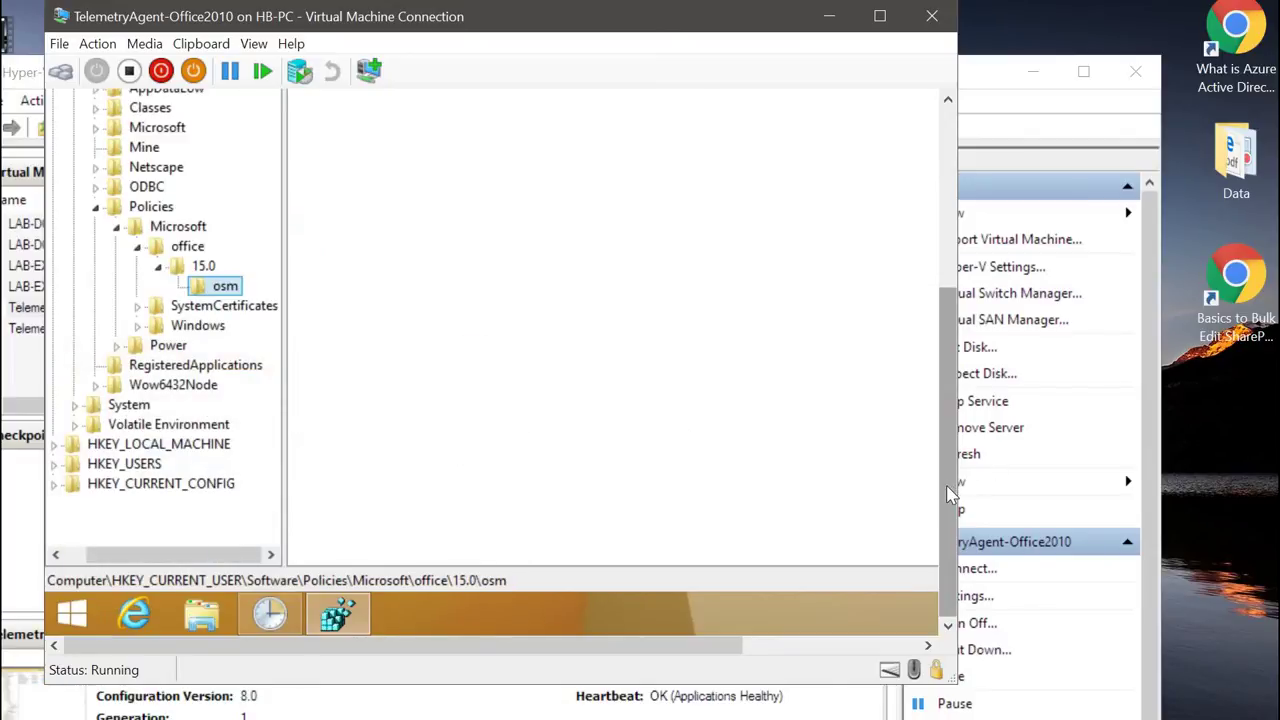
{"action": "left_click_drag", "start_coordinate": [951, 486], "coordinate": [950, 333]}
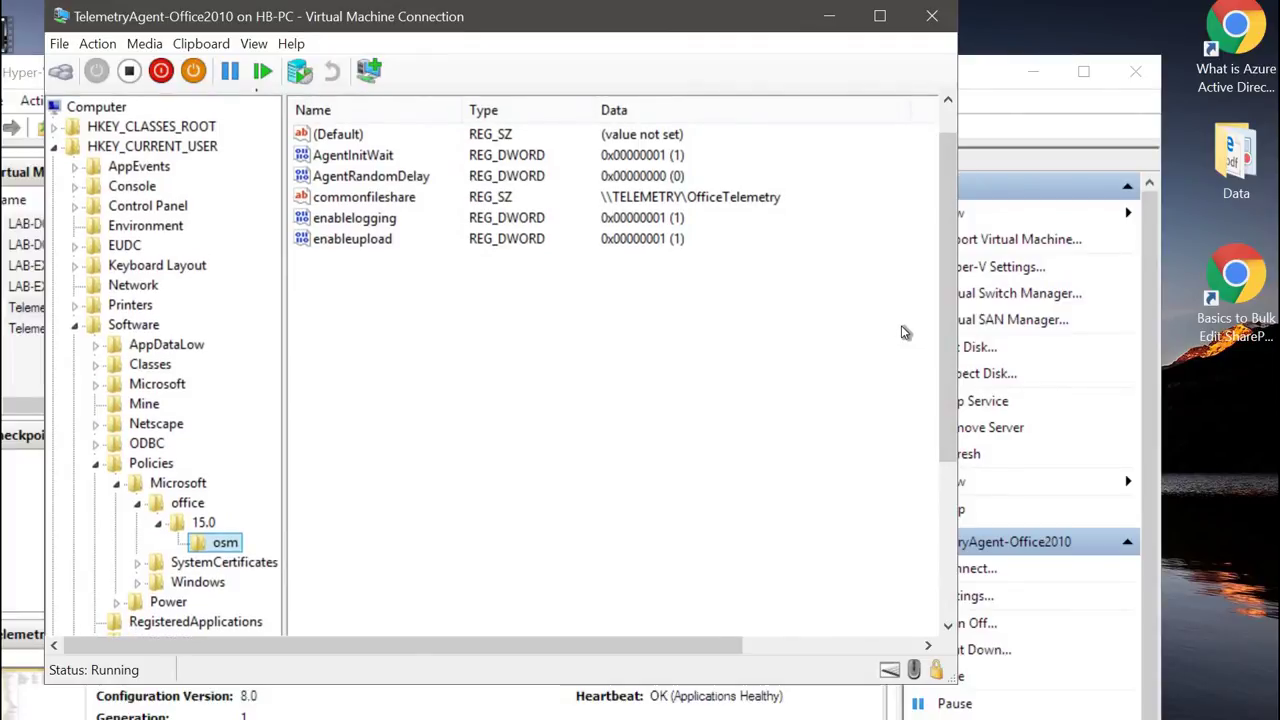
Step: Inspect the AgentInitWait (1) and AgentRandomDelay (0) values
{"action": "left_click", "coordinate": [370, 163]}
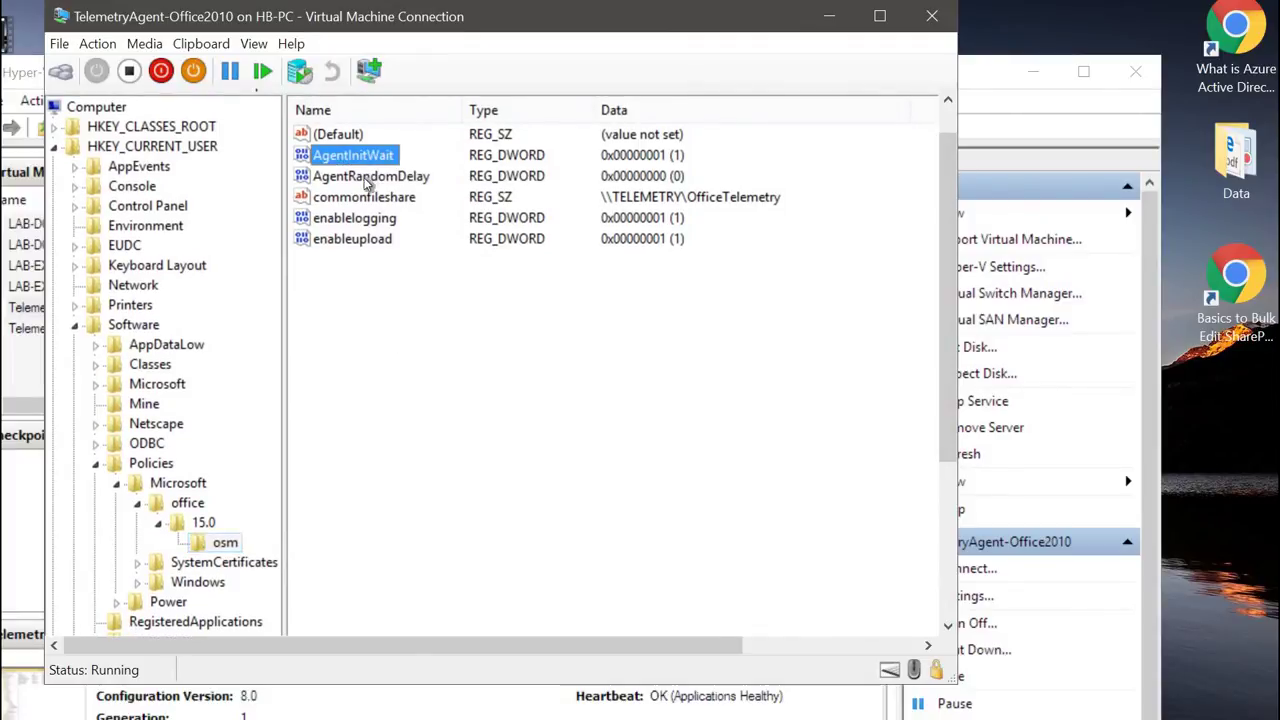
{"action": "left_click", "coordinate": [368, 177]}
{"action": "left_click", "coordinate": [367, 160]}
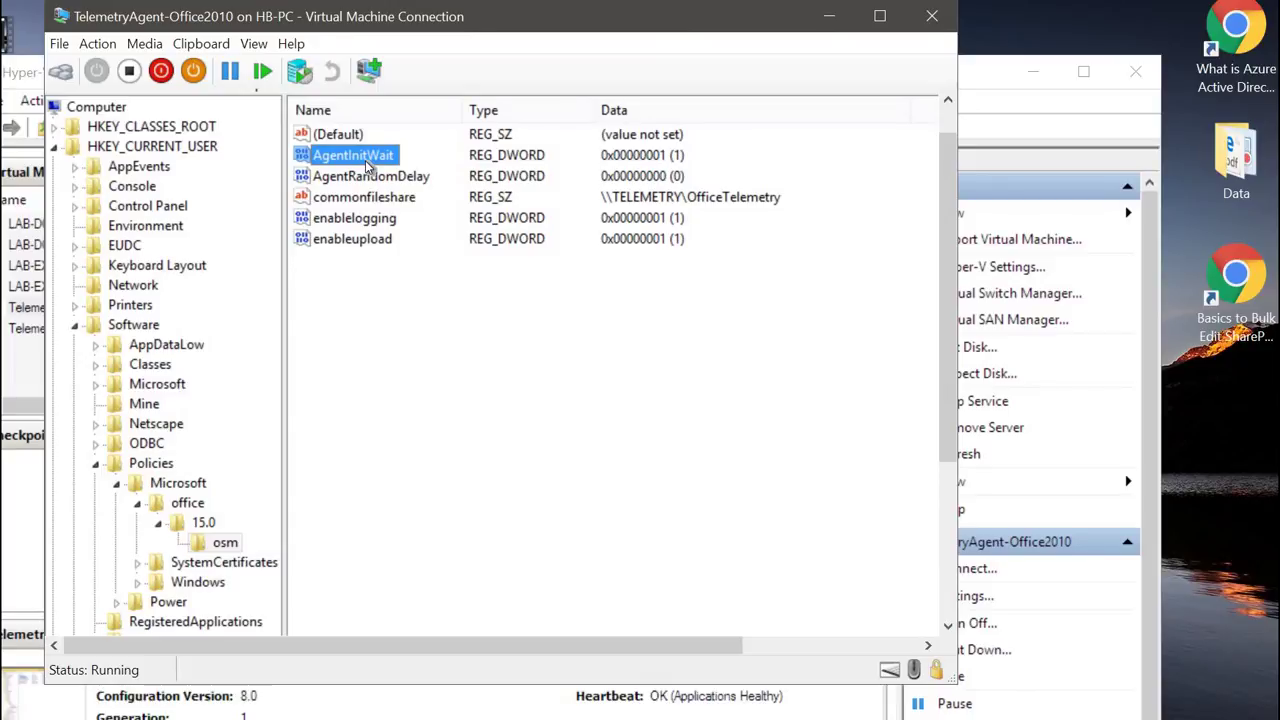
{"action": "left_click", "coordinate": [361, 180]}
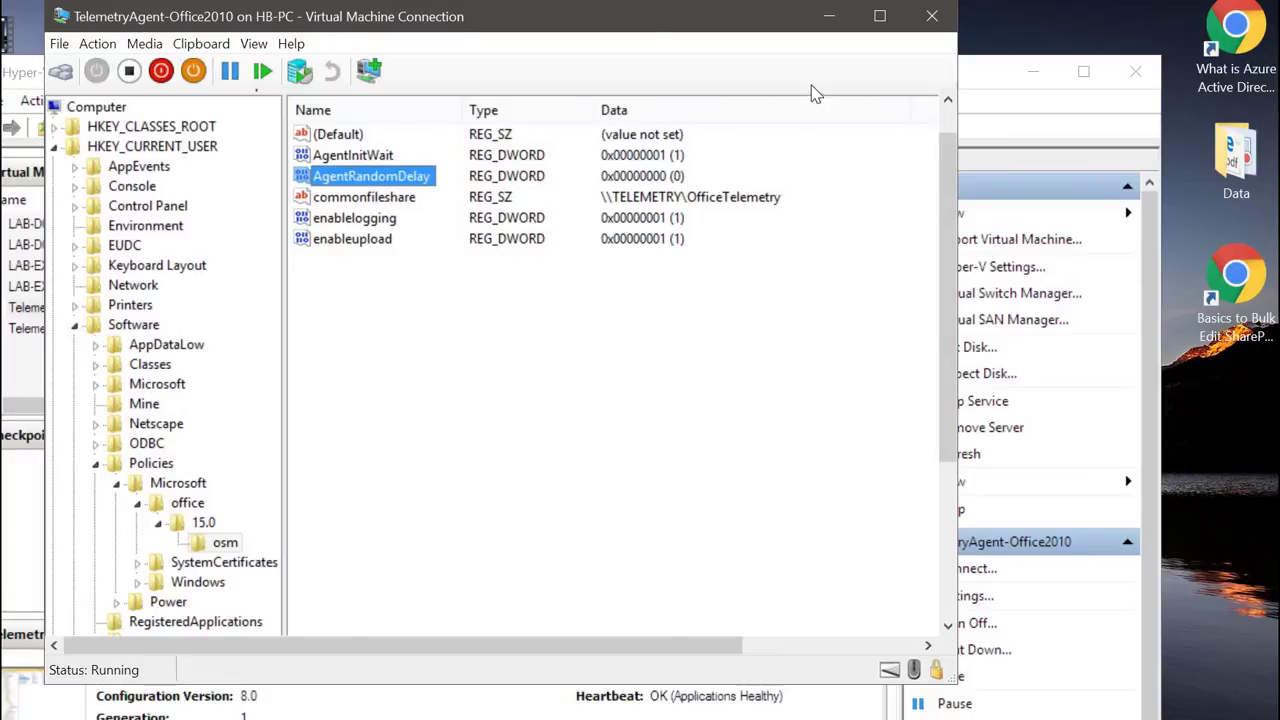
Step: Connect to LAB-DC01 and sign in with the administrator password
{"action": "left_click", "coordinate": [840, 30]}
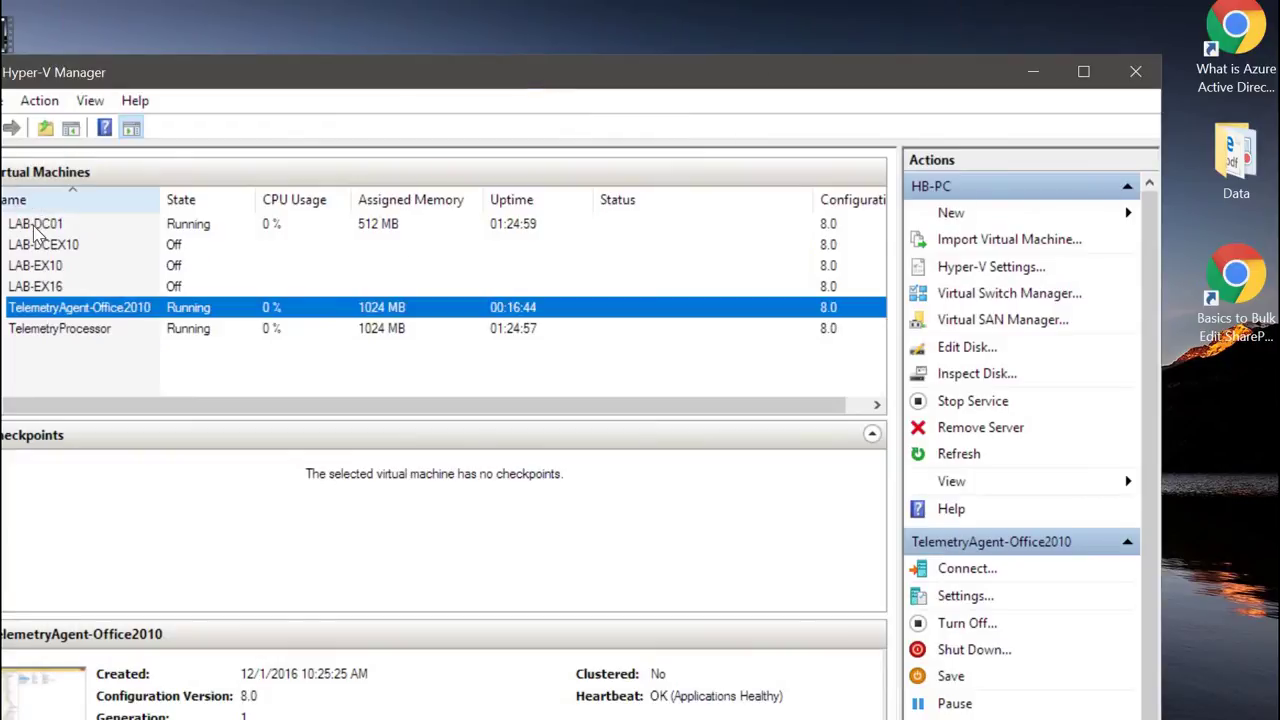
{"action": "left_click", "coordinate": [175, 228]}
{"action": "double_click", "coordinate": [175, 228]}
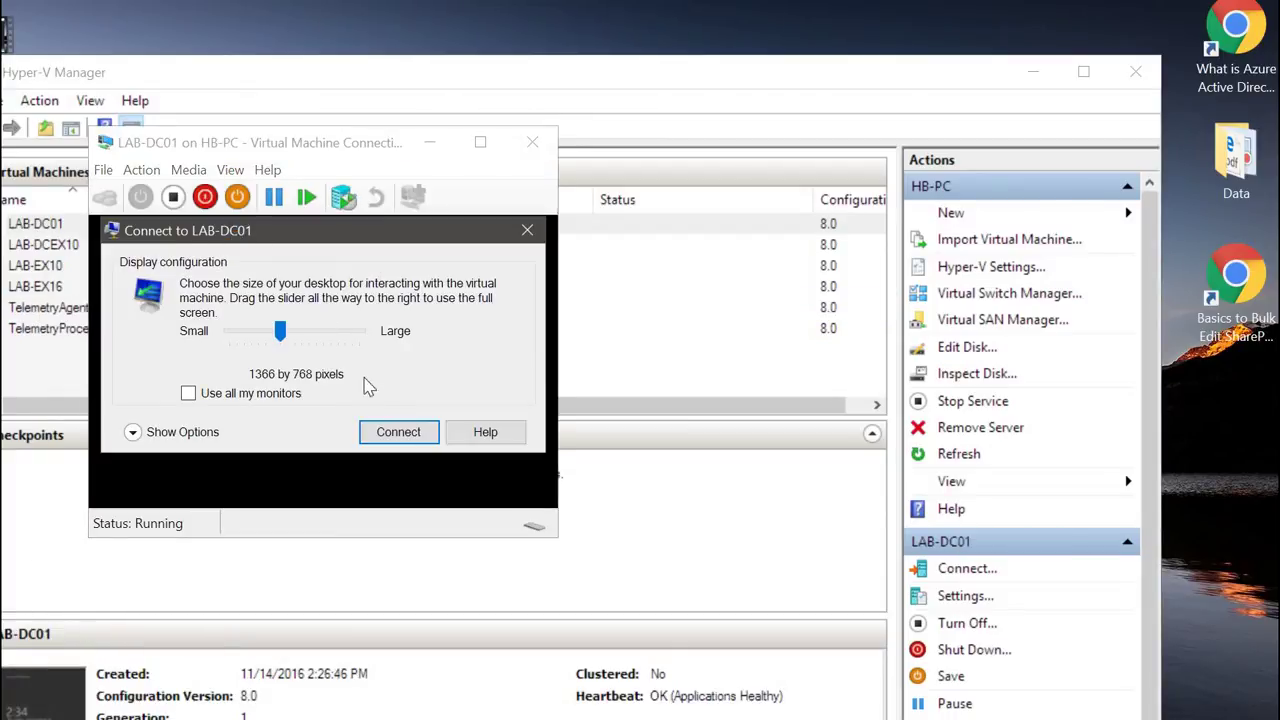
{"action": "left_click", "coordinate": [385, 430]}
{"action": "left_click_drag", "start_coordinate": [371, 151], "coordinate": [327, 47]}
{"action": "left_click", "coordinate": [421, 313]}
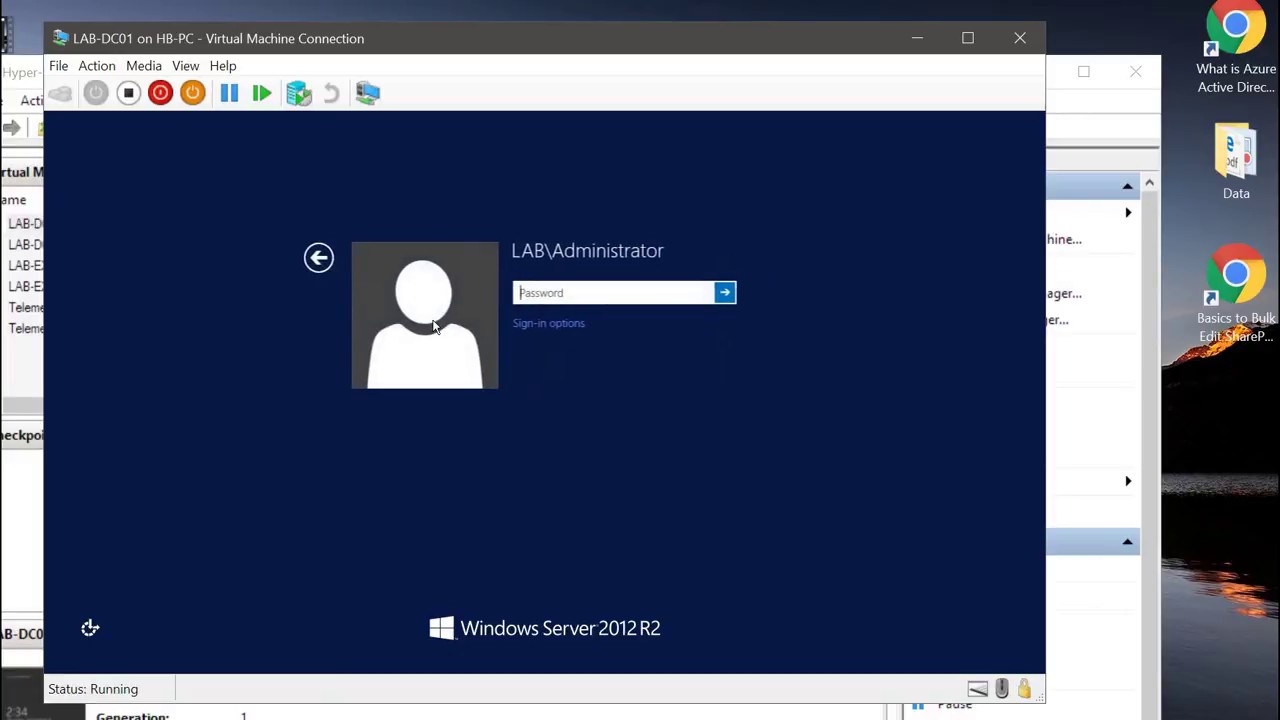
{"action": "type", "text": "Pa$$w0rd"}
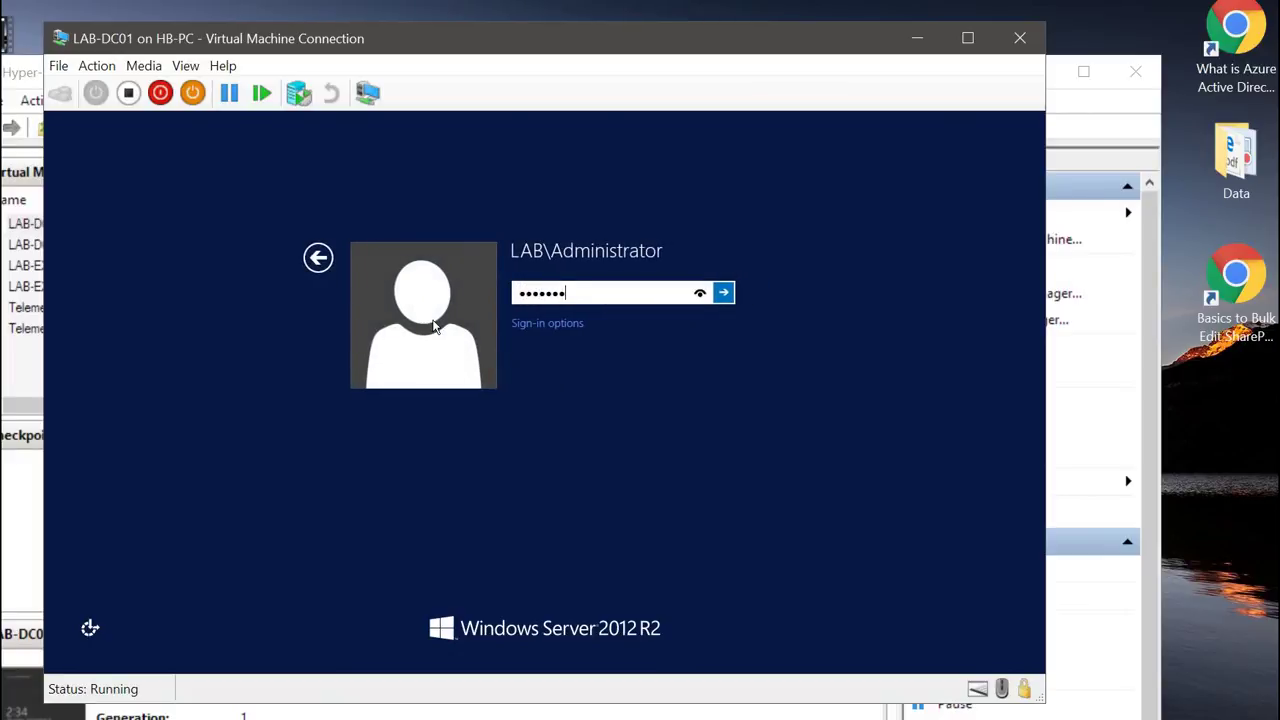
{"action": "key", "text": "Return"}
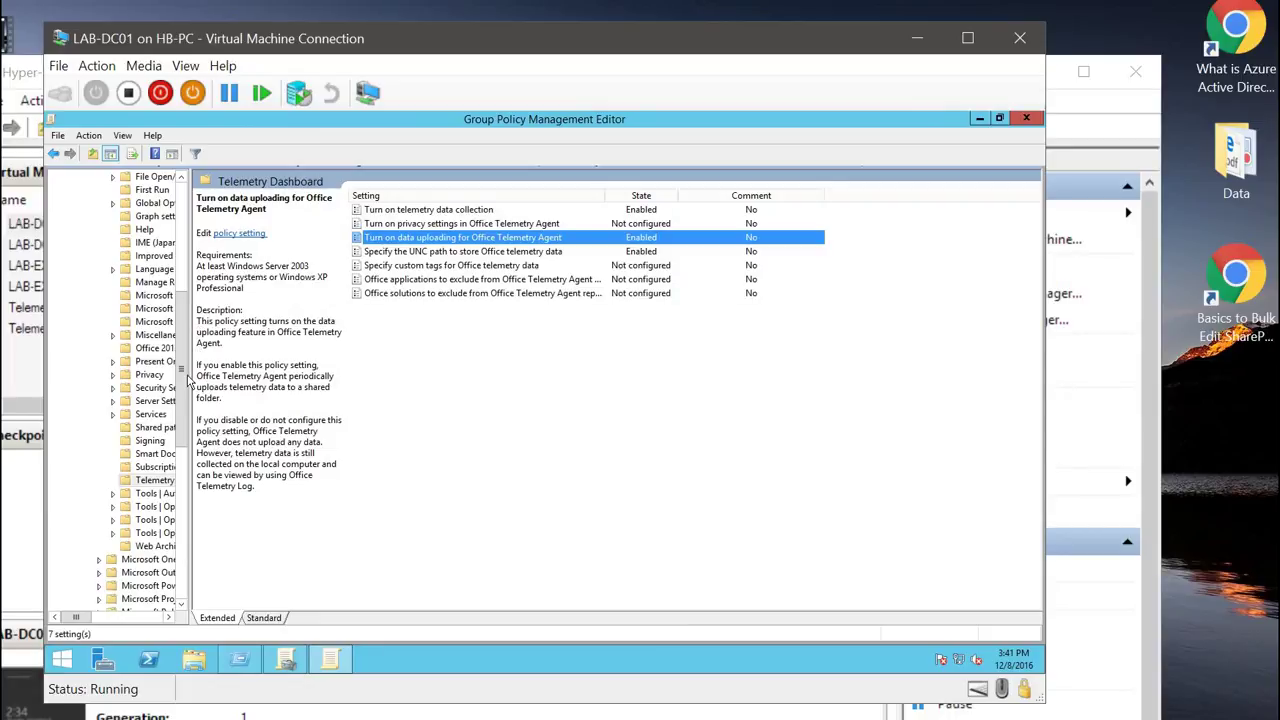
Step: Open Microsoft Office 2013 > Telemetry Dashboard policies and read the collection and uploading settings
{"action": "left_click_drag", "start_coordinate": [182, 378], "coordinate": [250, 212]}
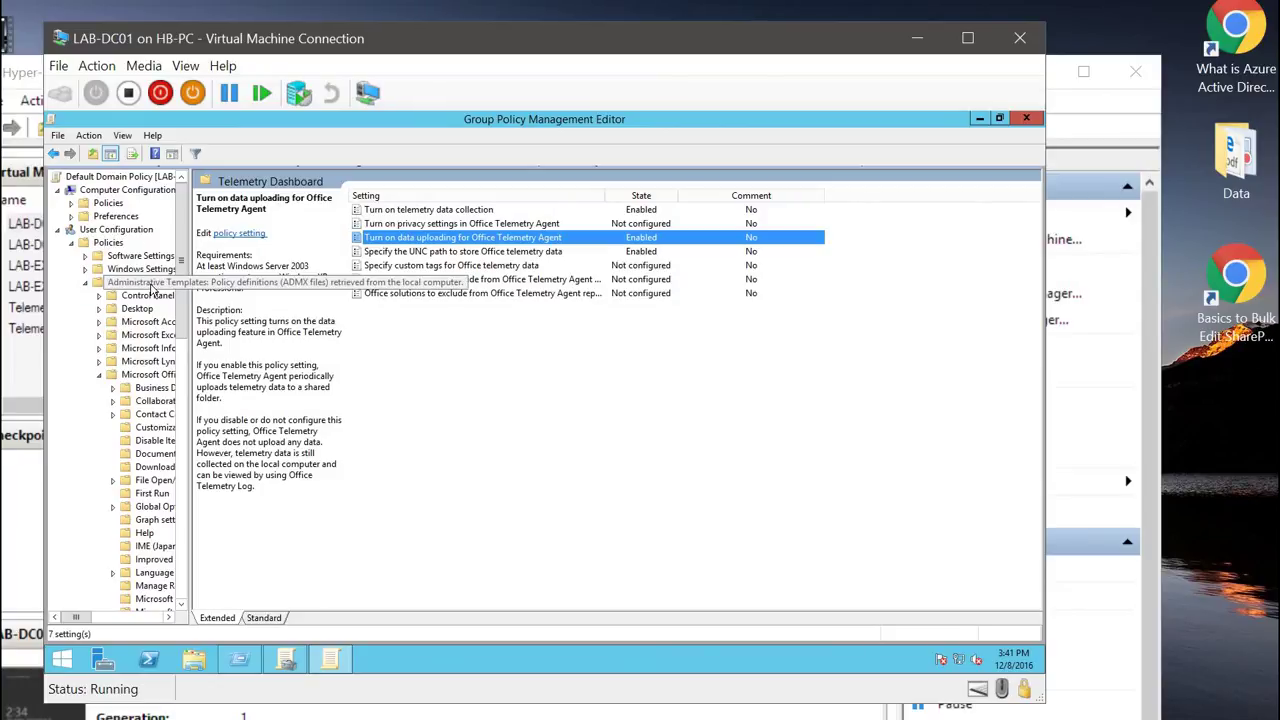
{"action": "left_click", "coordinate": [147, 376]}
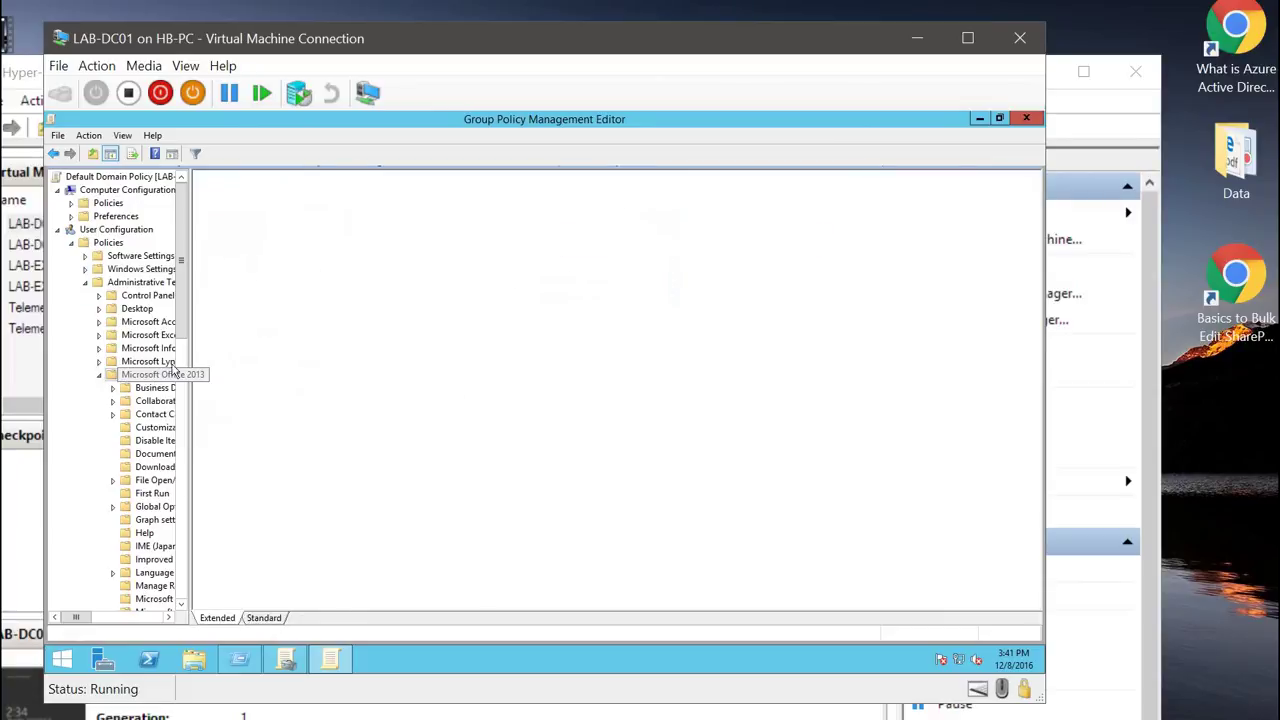
{"action": "left_click", "coordinate": [459, 335]}
{"action": "scroll", "coordinate": [503, 491], "scroll_direction": "down", "scroll_amount": 3}
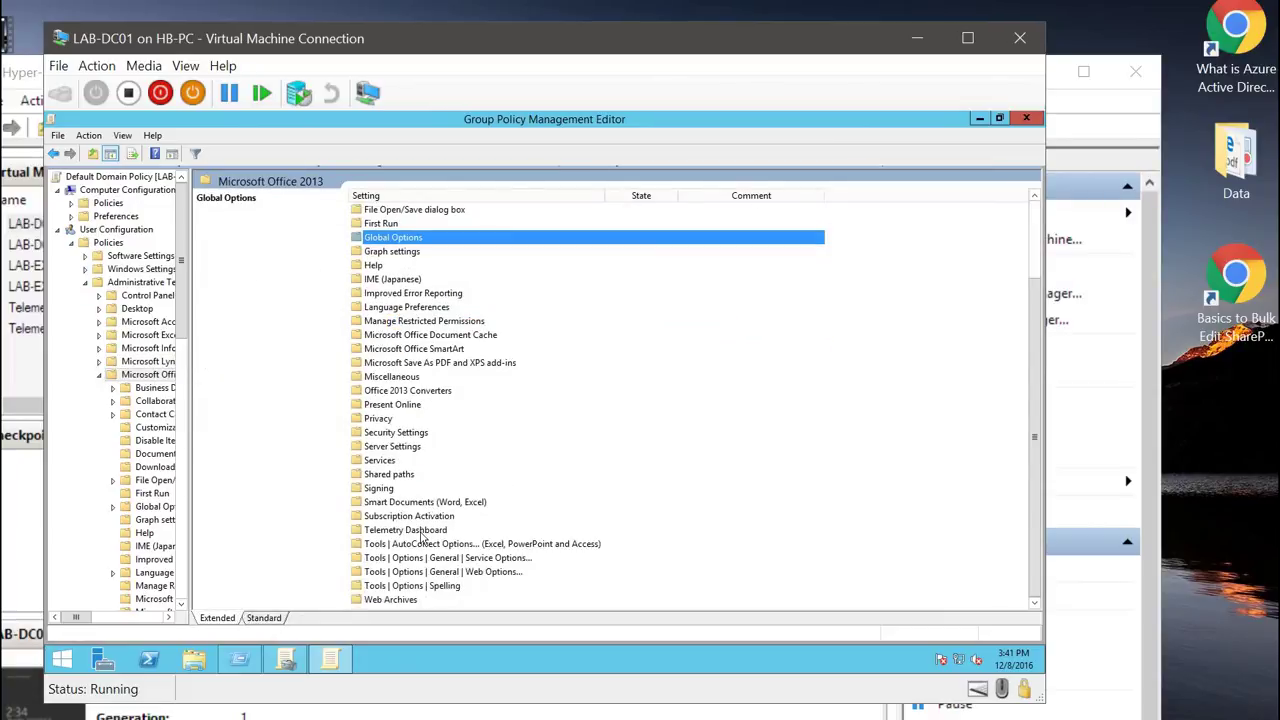
{"action": "double_click", "coordinate": [424, 530]}
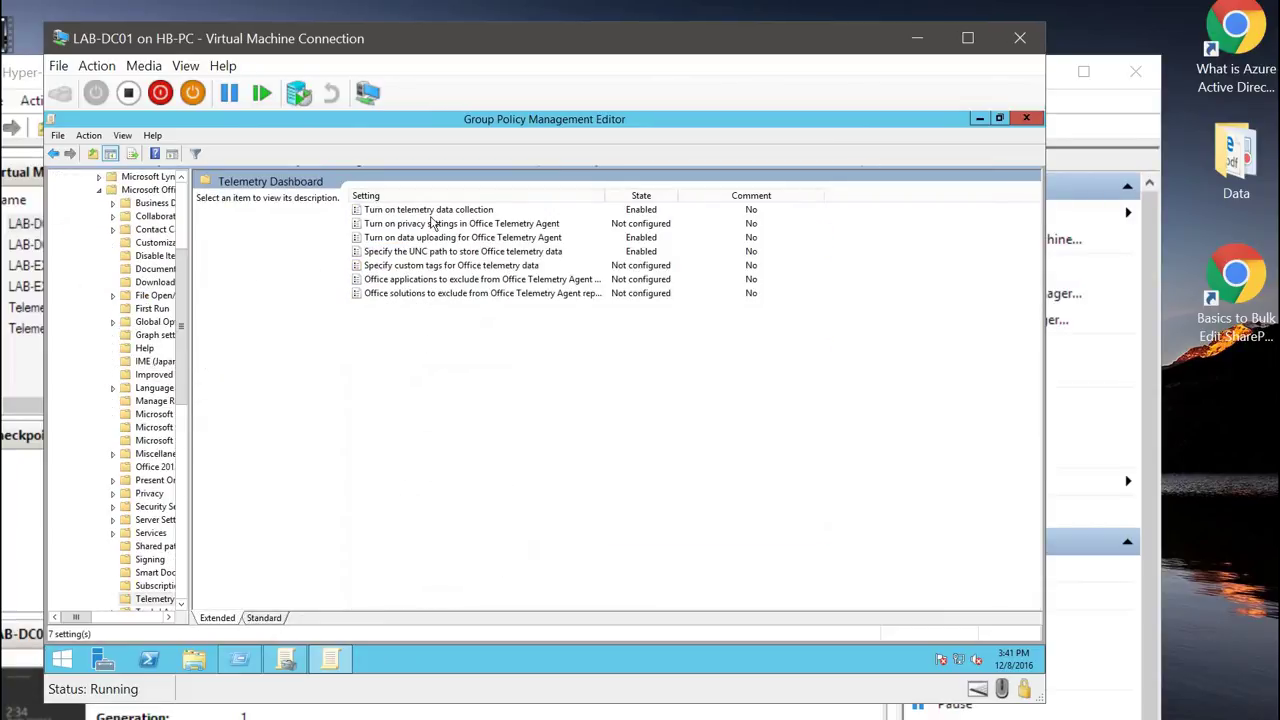
{"action": "left_click", "coordinate": [432, 212]}
{"action": "key", "text": "Down"}
{"action": "key", "text": "Down"}
Step: Read the Enabled 'Specify the UNC path to store Office telemetry data' explanation
{"action": "left_click", "coordinate": [436, 212]}
{"action": "left_click", "coordinate": [432, 252]}
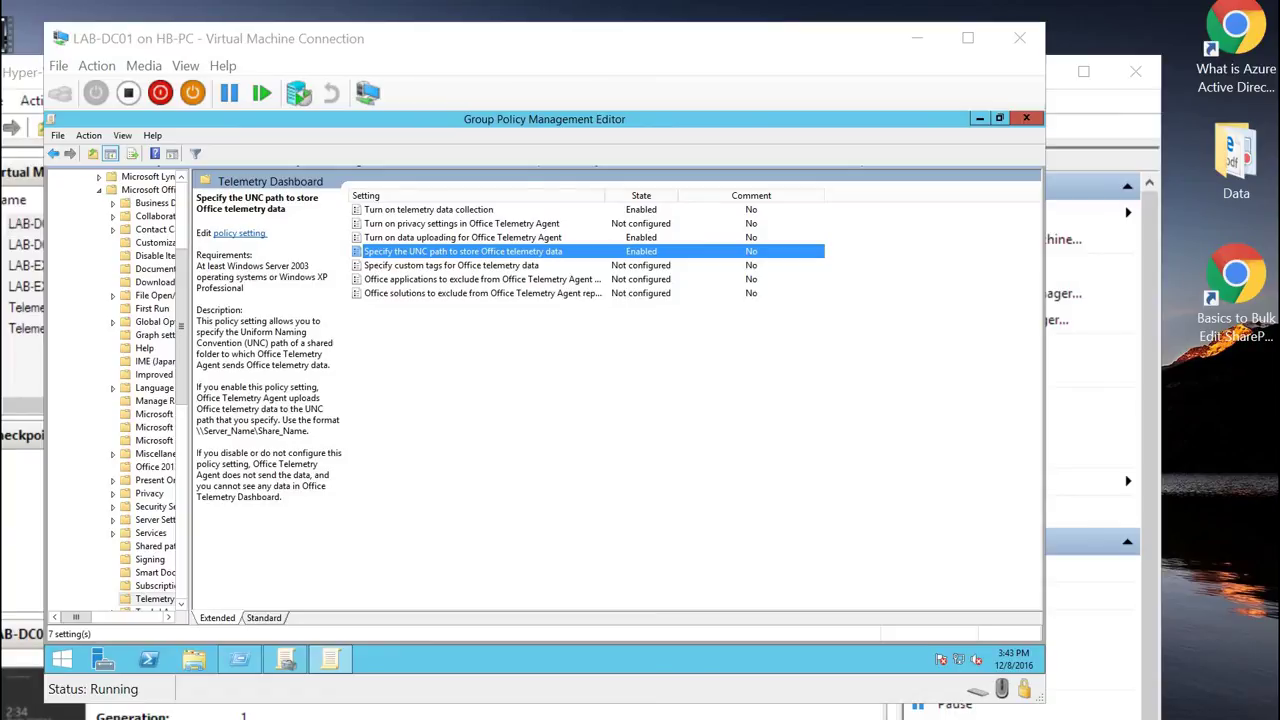
Step: Reconnect to TelemetryAgent-Office2010 and minimize Registry Editor and Task Scheduler to reveal its desktop
{"action": "left_click", "coordinate": [917, 38]}
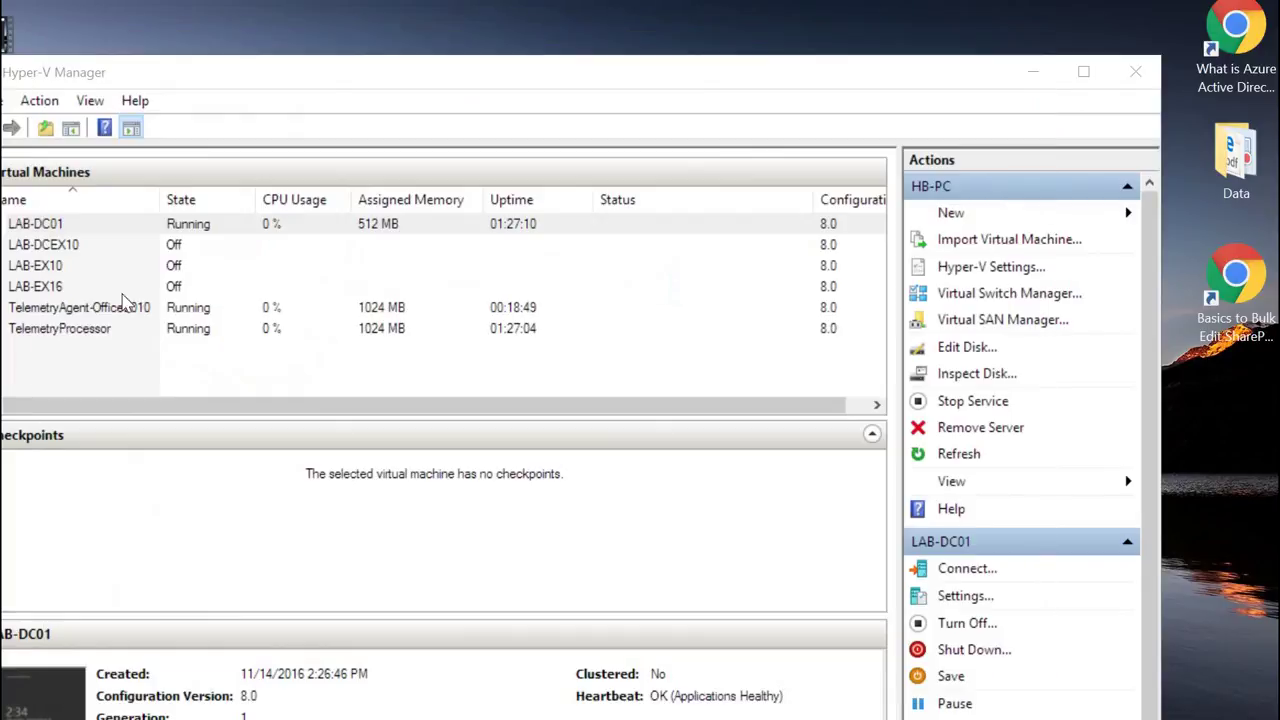
{"action": "right_click", "coordinate": [75, 316]}
{"action": "left_click", "coordinate": [78, 316]}
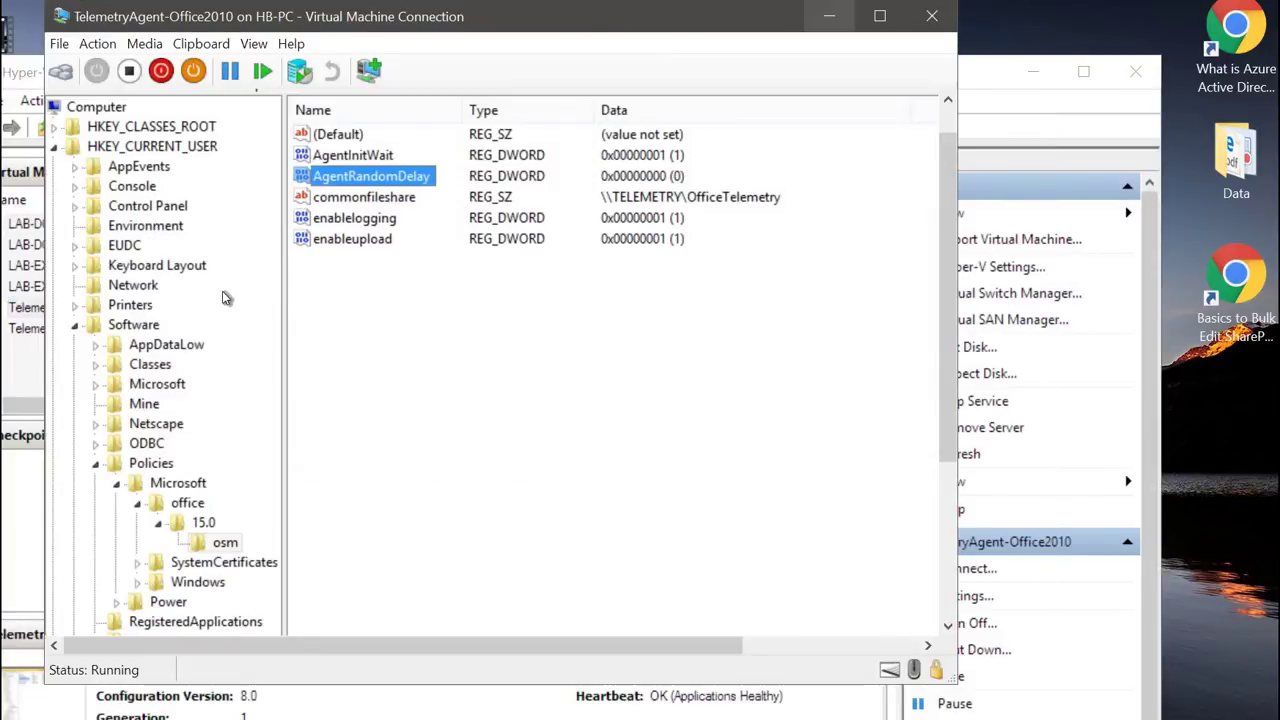
{"action": "scroll", "coordinate": [940, 137], "scroll_direction": "up", "scroll_amount": 2}
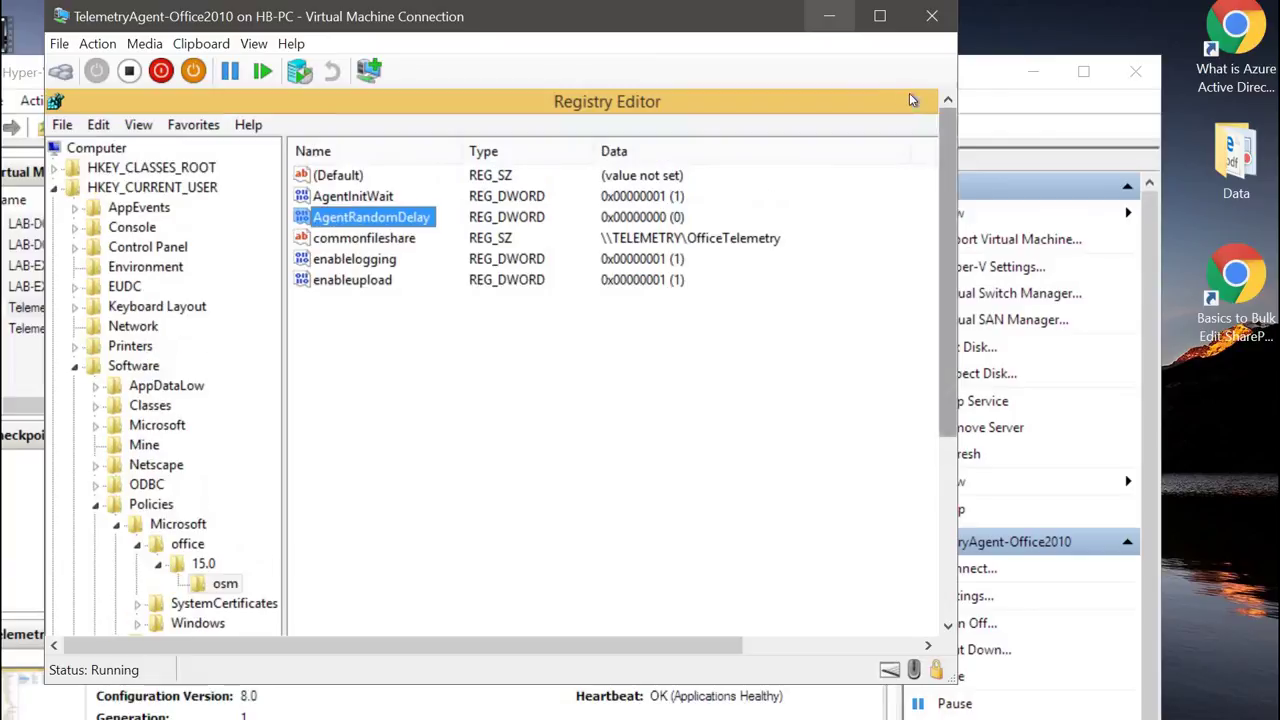
{"action": "left_click_drag", "start_coordinate": [872, 98], "coordinate": [777, 167]}
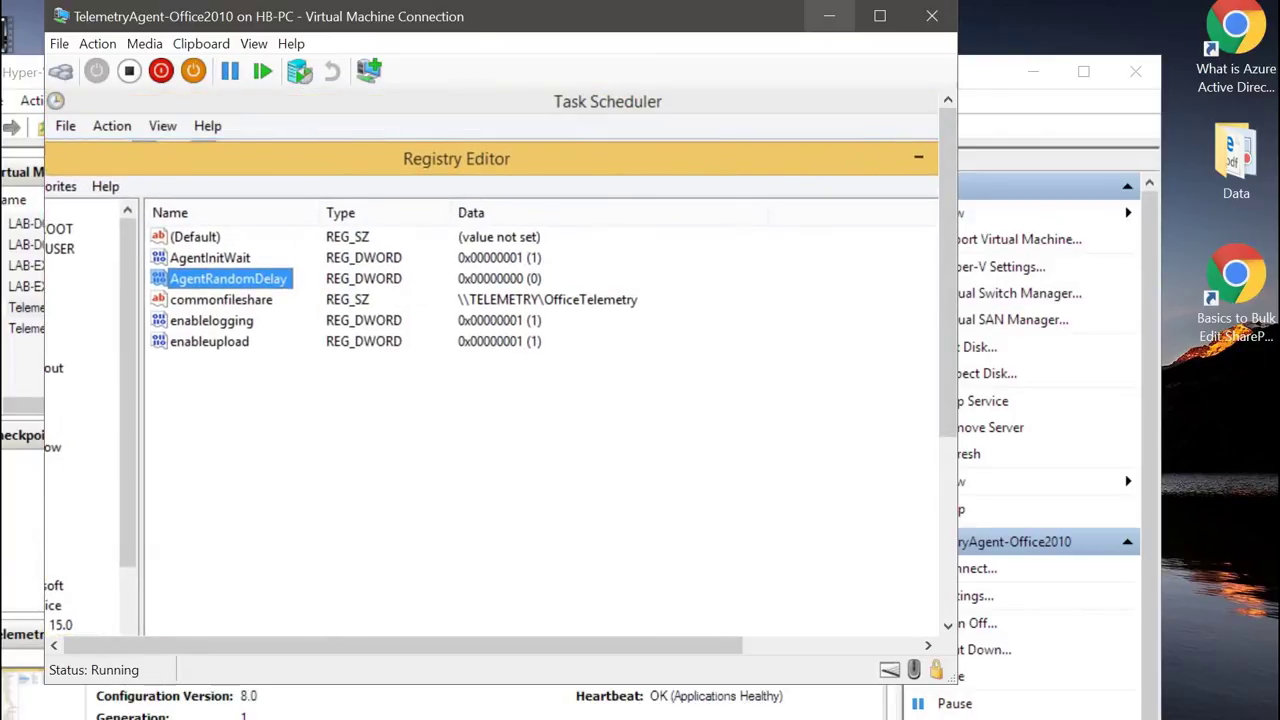
{"action": "left_click_drag", "start_coordinate": [952, 162], "coordinate": [955, 450]}
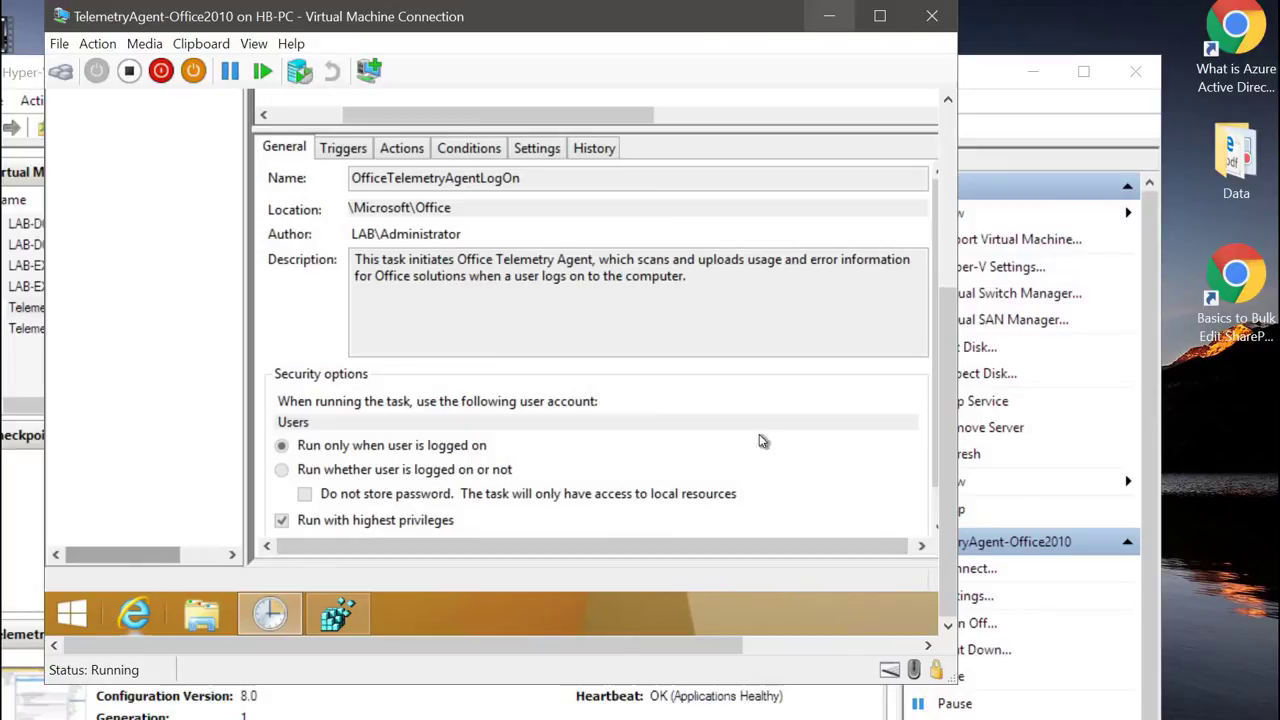
{"action": "left_click_drag", "start_coordinate": [945, 438], "coordinate": [806, 183]}
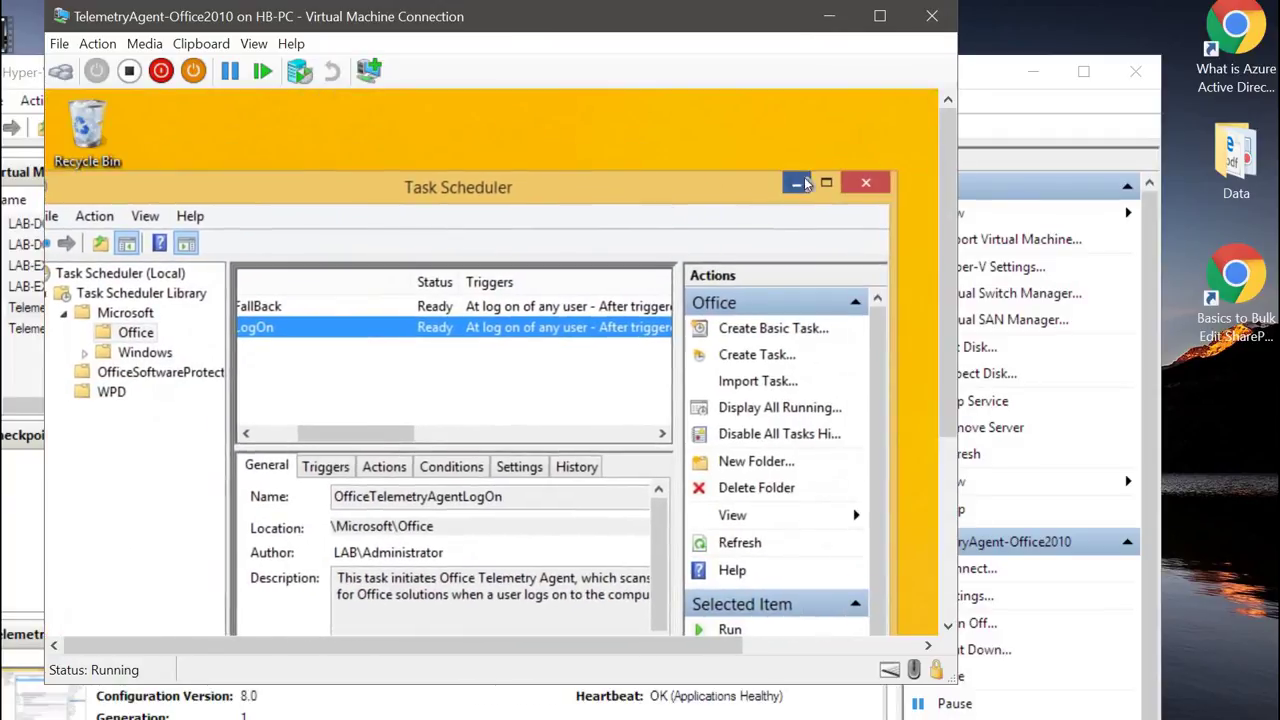
{"action": "left_click", "coordinate": [804, 183]}
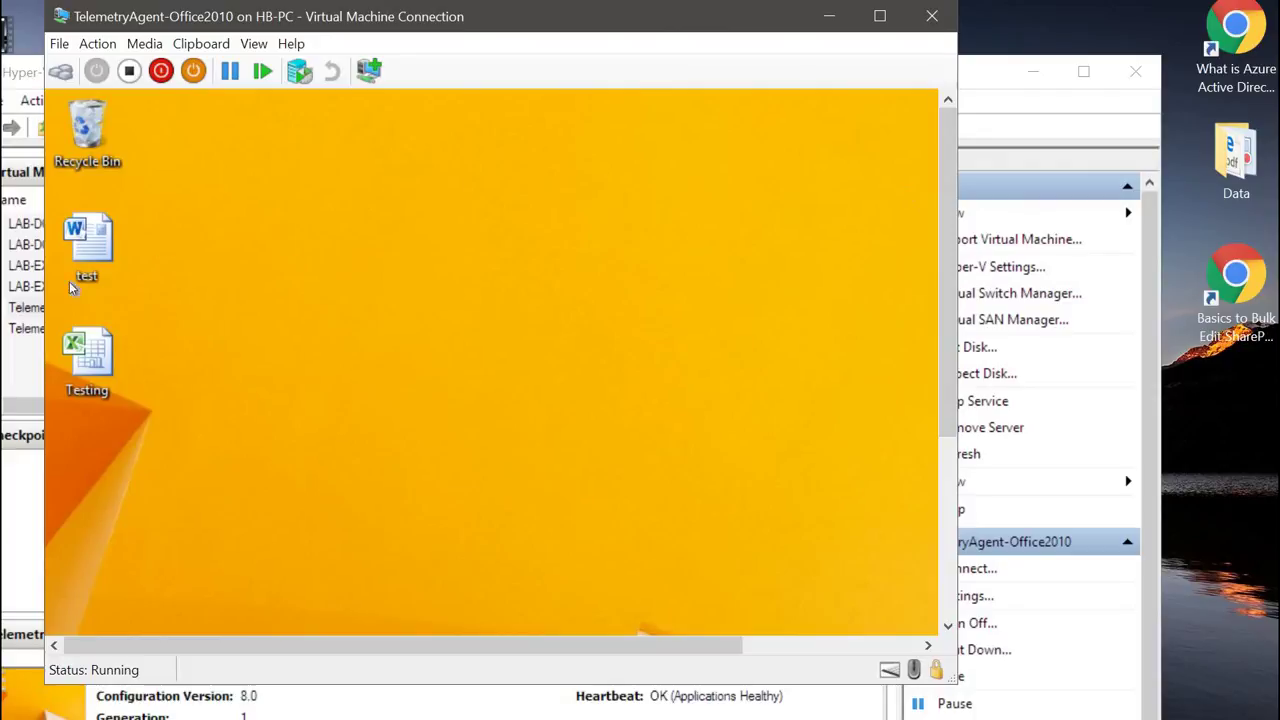
Step: Move the TelemetryAgent-Office2010 VM window right, beside Hyper-V Manager's machine list, and preview the open VM windows
{"action": "left_click", "coordinate": [942, 268]}
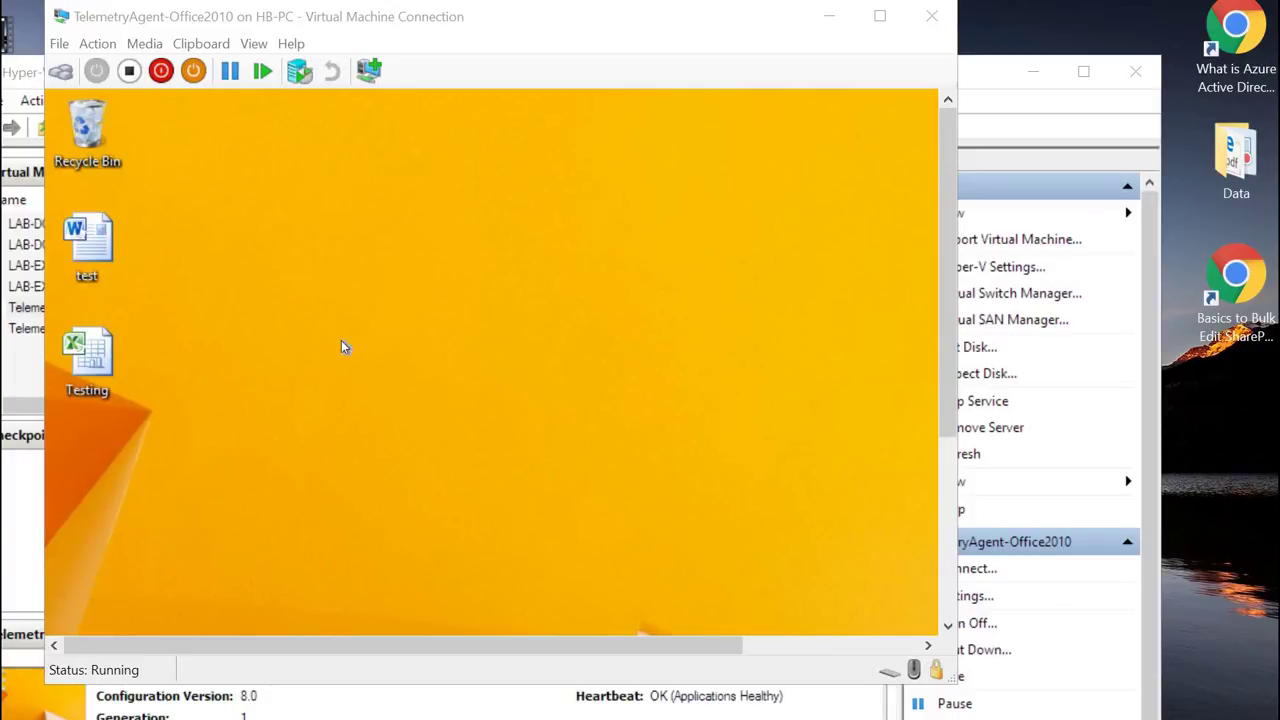
{"action": "left_click_drag", "start_coordinate": [322, 16], "coordinate": [847, 55]}
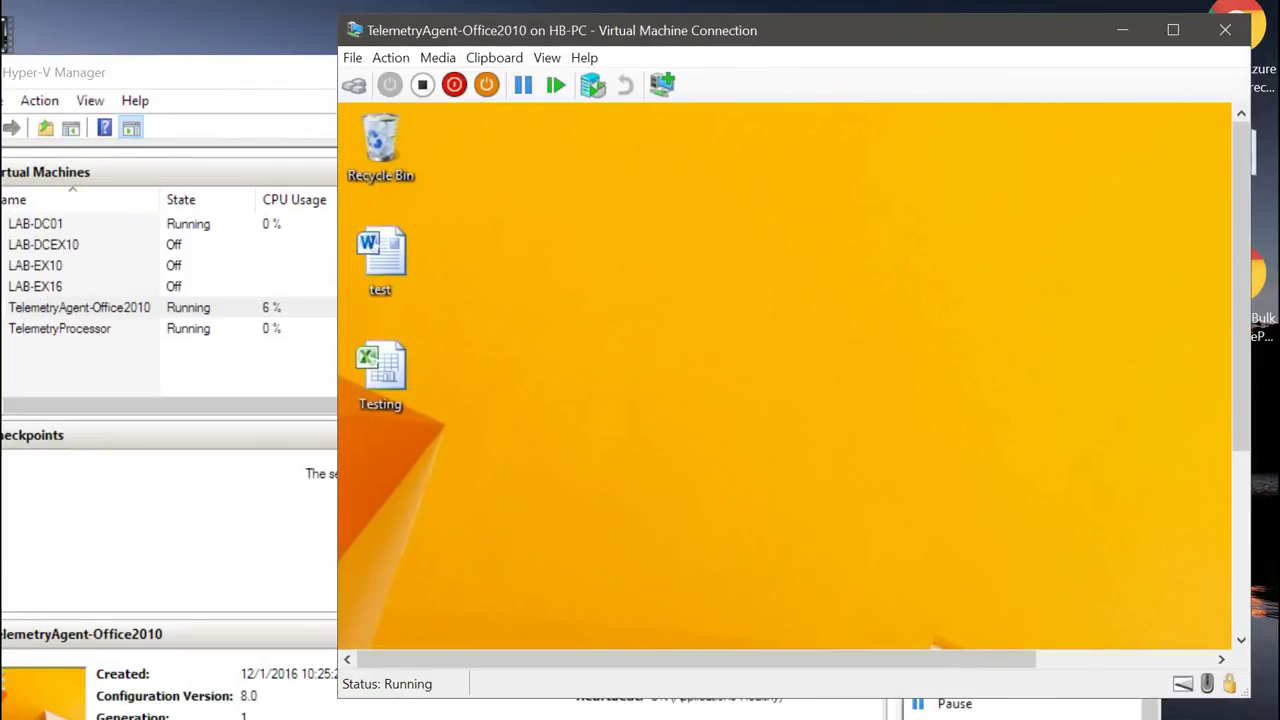
{"action": "left_click", "coordinate": [790, 719]}
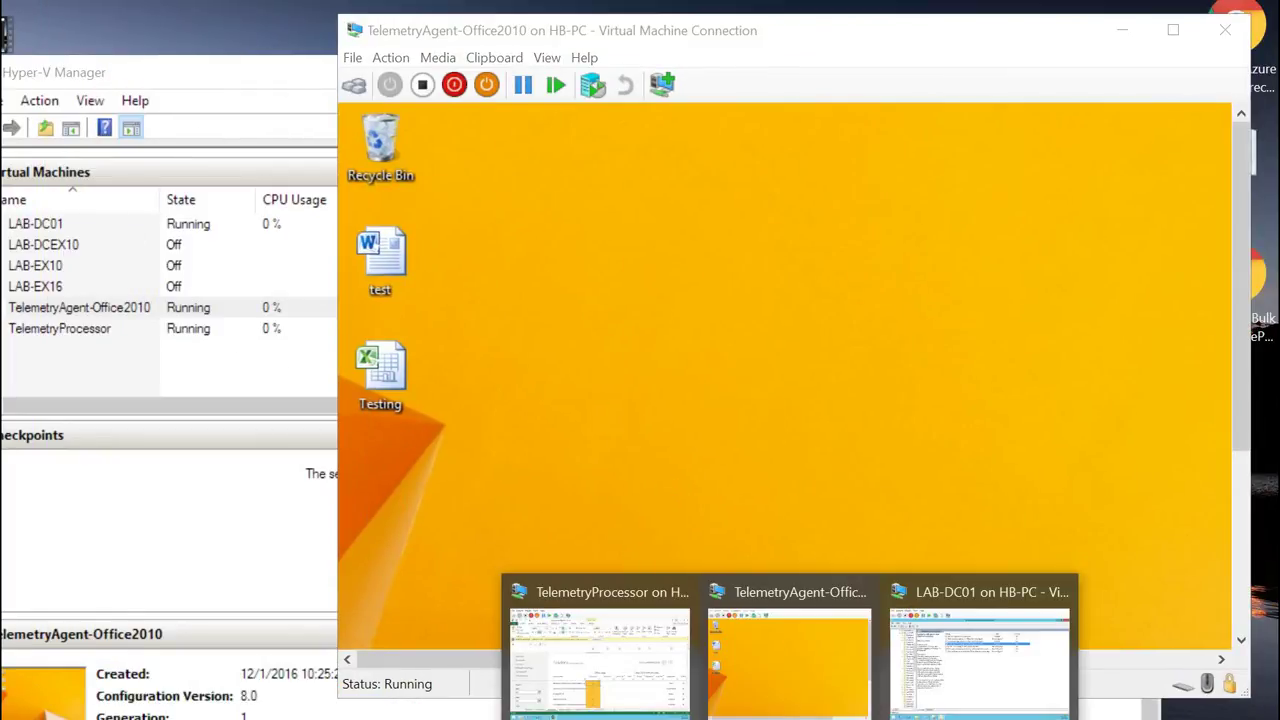